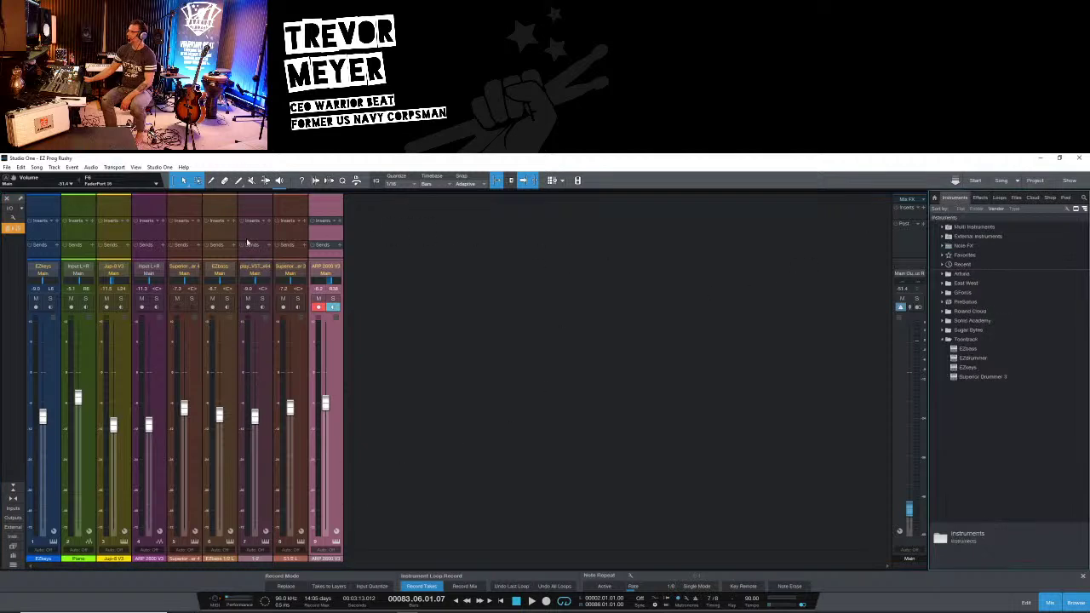
Hide the mixer and close the EZ Prog Rushy song without saving its changes
left_click(4, 200)
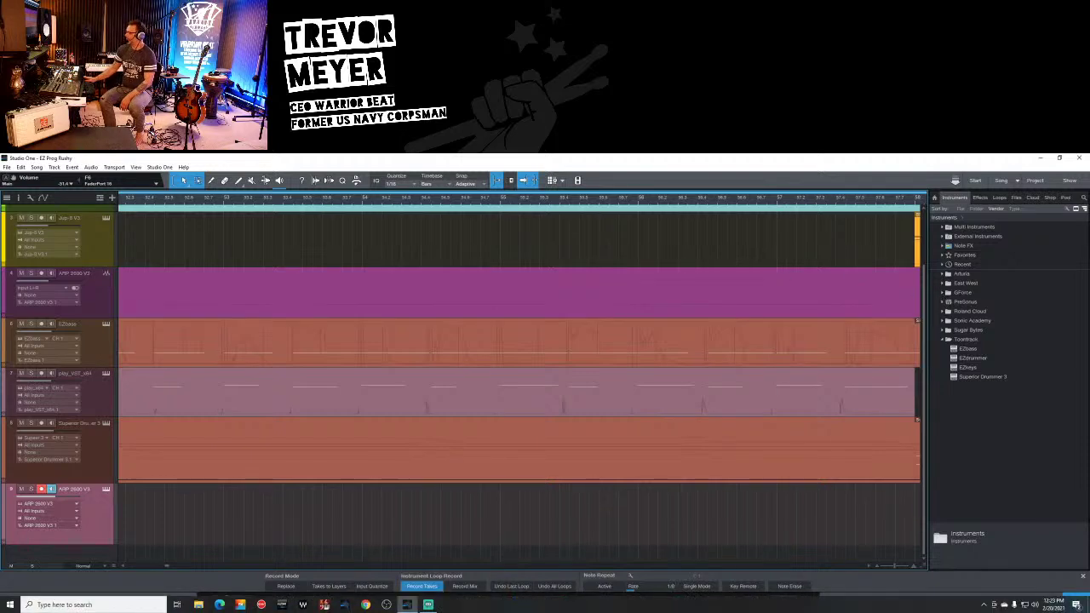
scroll(3, 218, "up", 2)
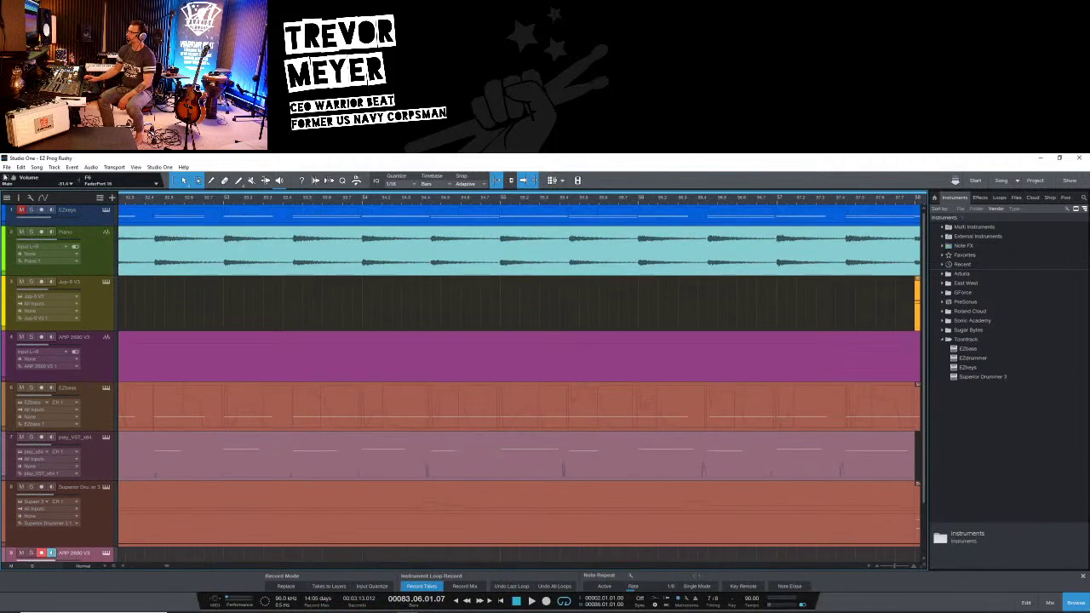
left_click(7, 169)
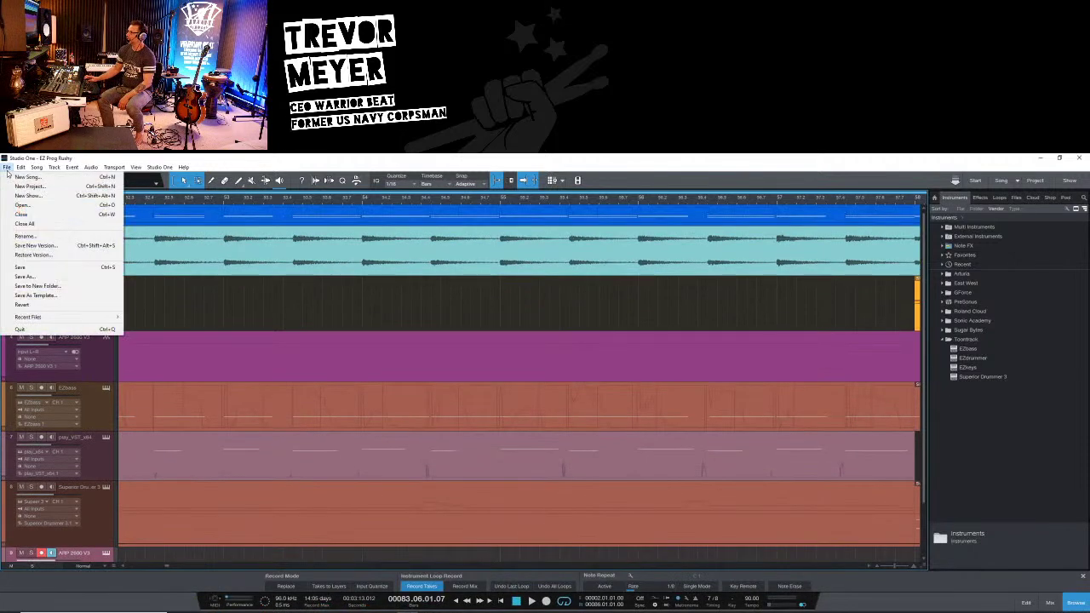
left_click(23, 218)
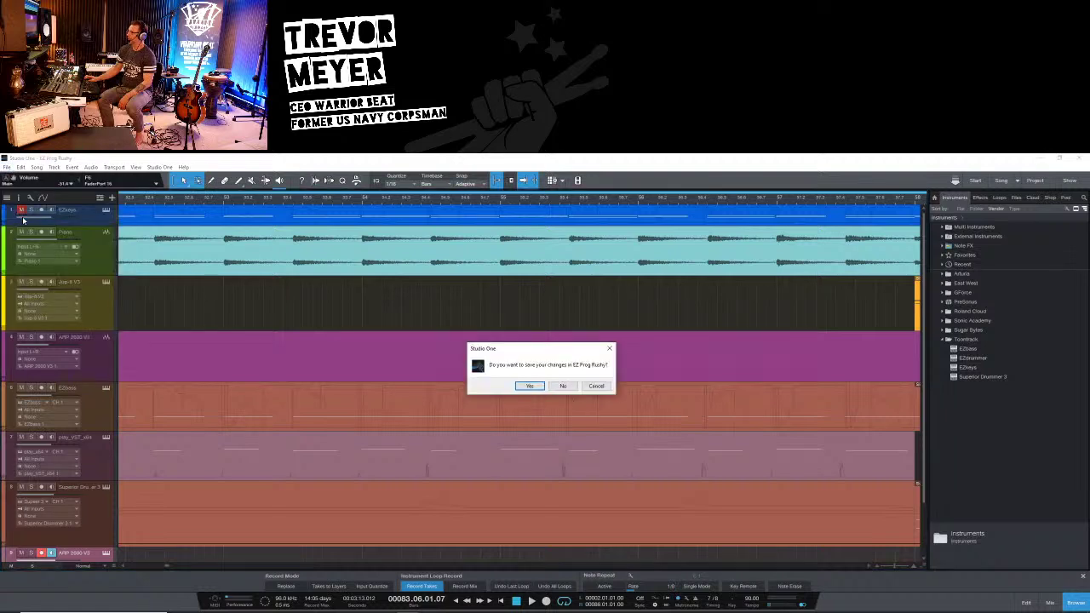
left_click(559, 387)
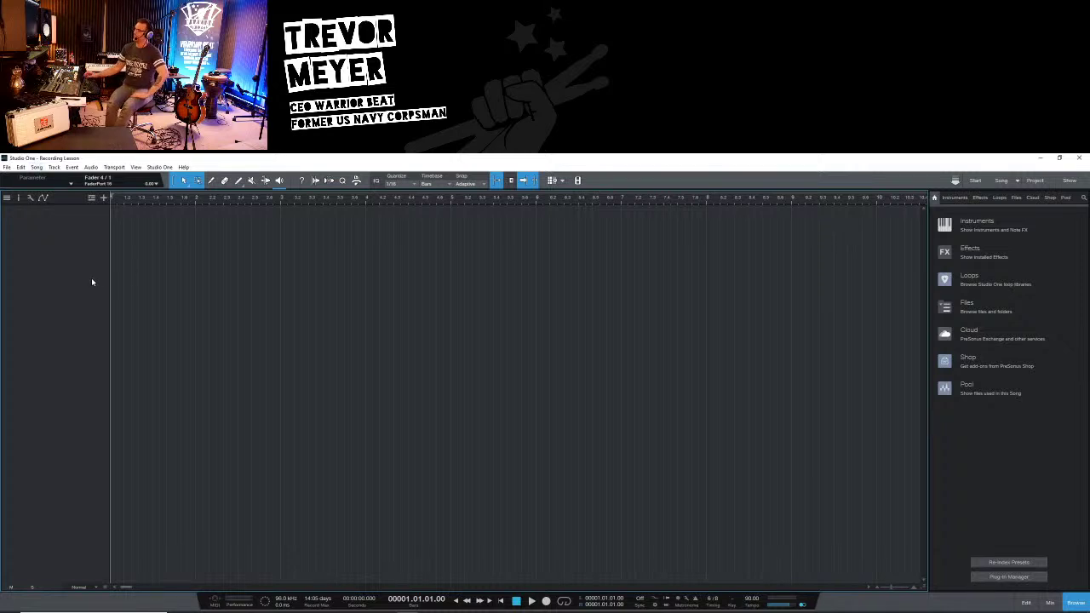
Close the Recording Lesson song, discarding its changes
left_click(6, 167)
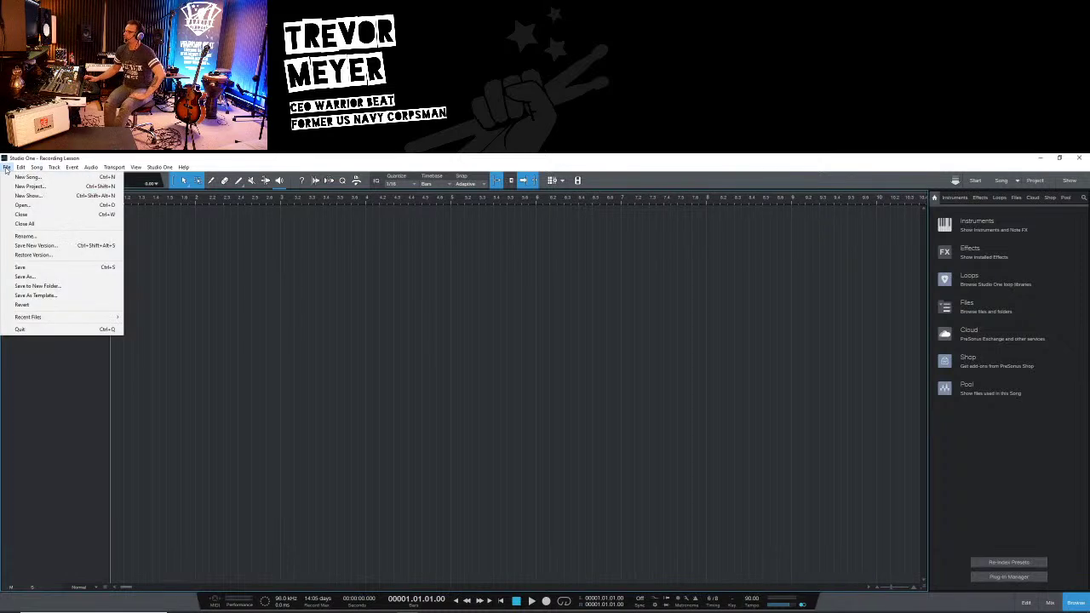
left_click(25, 216)
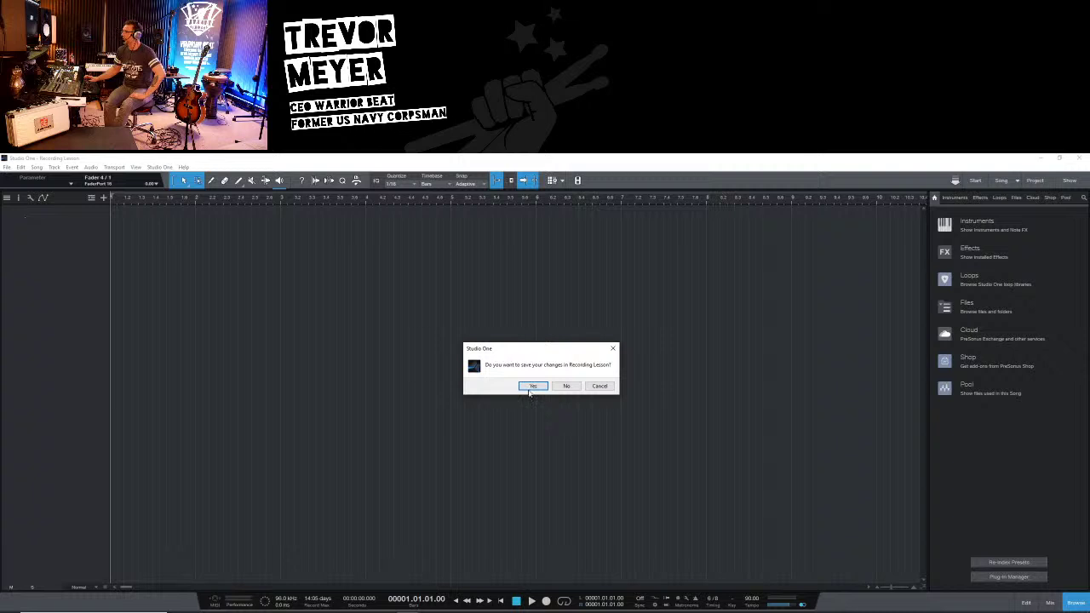
left_click(567, 386)
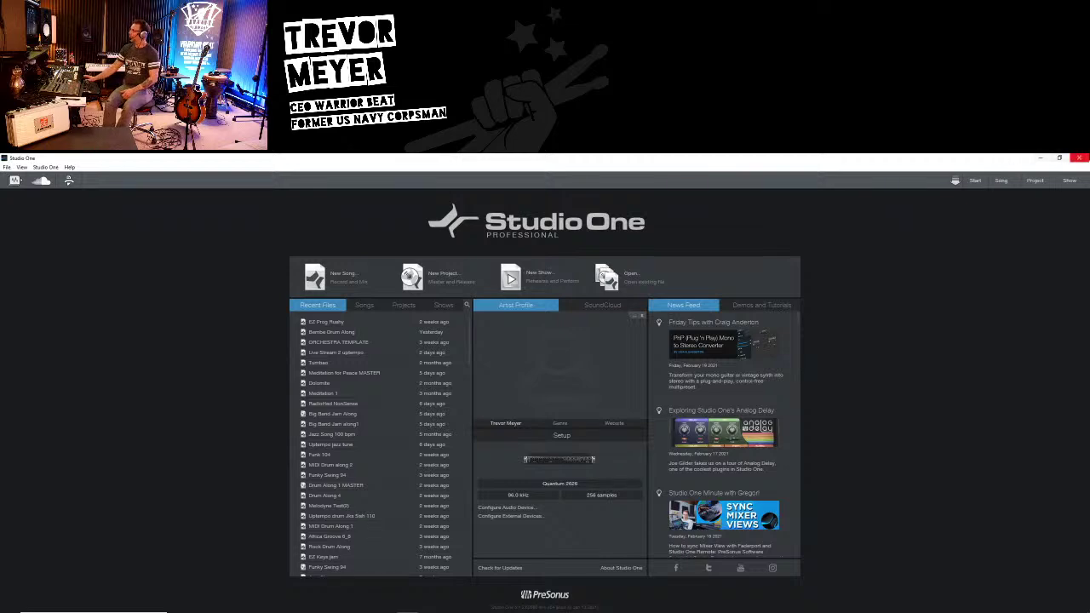
Quit Studio One, relaunch it and look through the list of recent files
left_click(1079, 159)
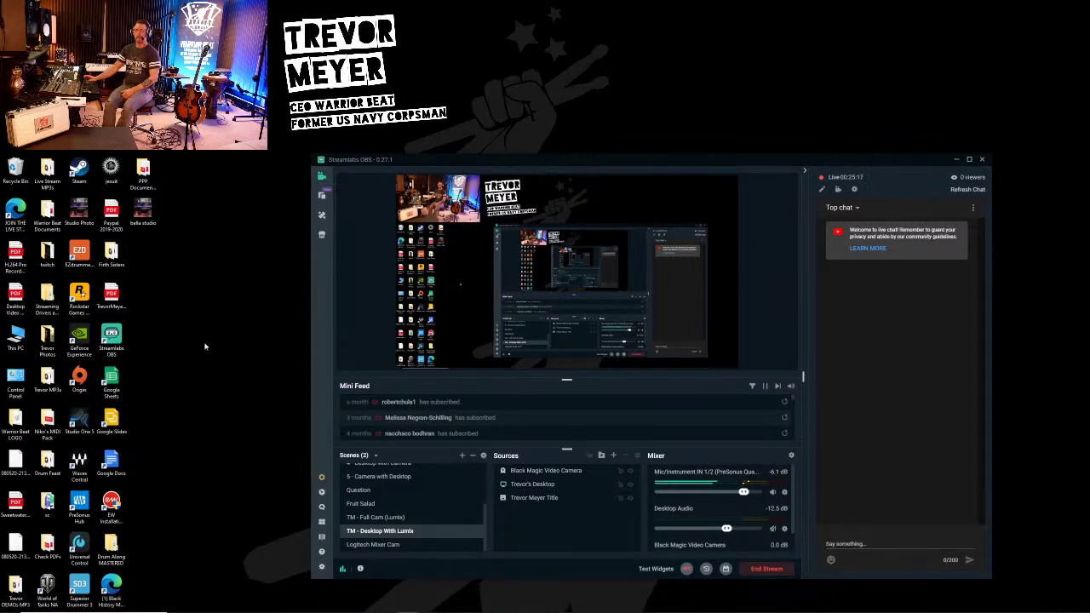
mouse_move(347, 607)
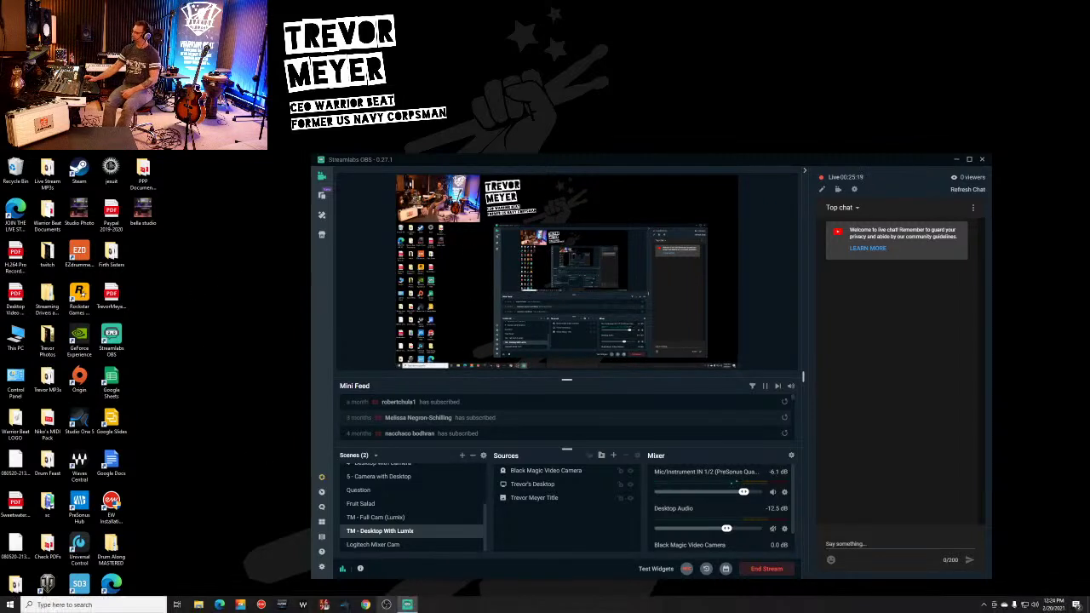
left_click(344, 605)
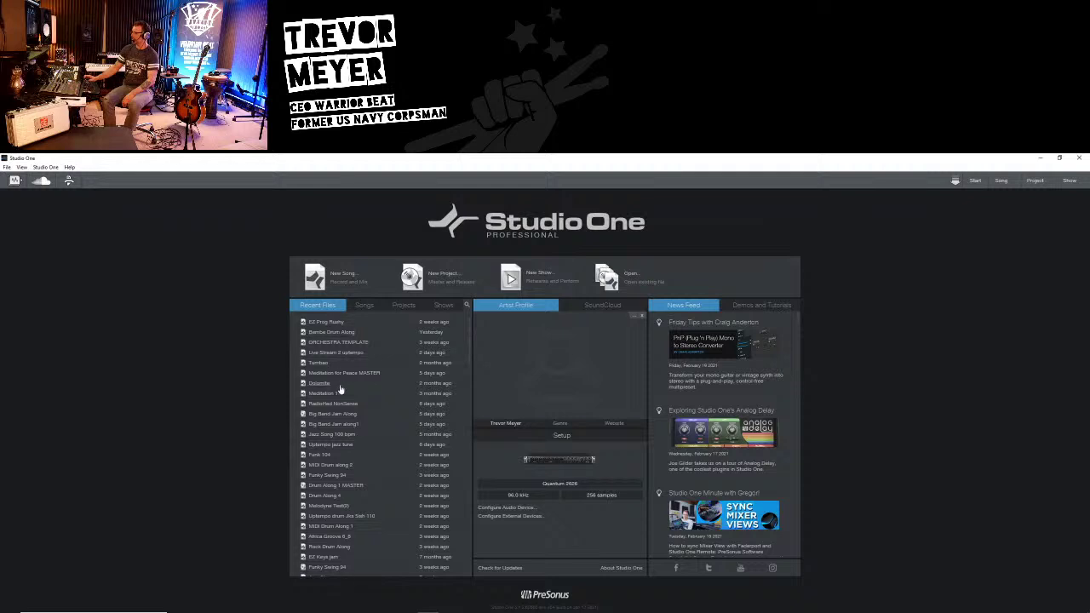
scroll(339, 390, "down", 10)
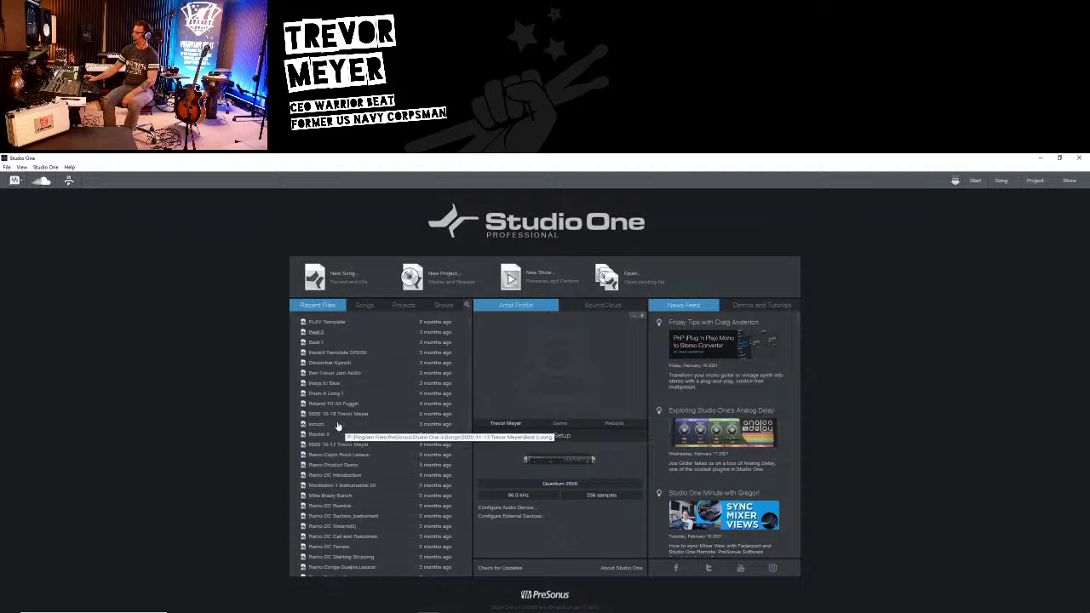
scroll(337, 426, "up", 10)
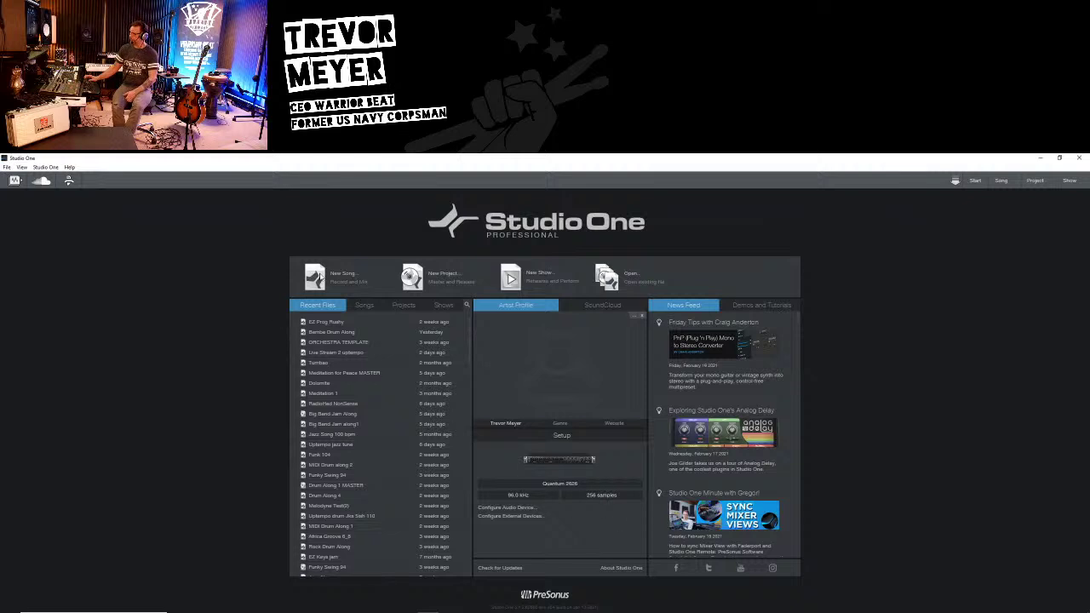
Set up a new empty song with the title "Home Record Session 2"
left_click(353, 274)
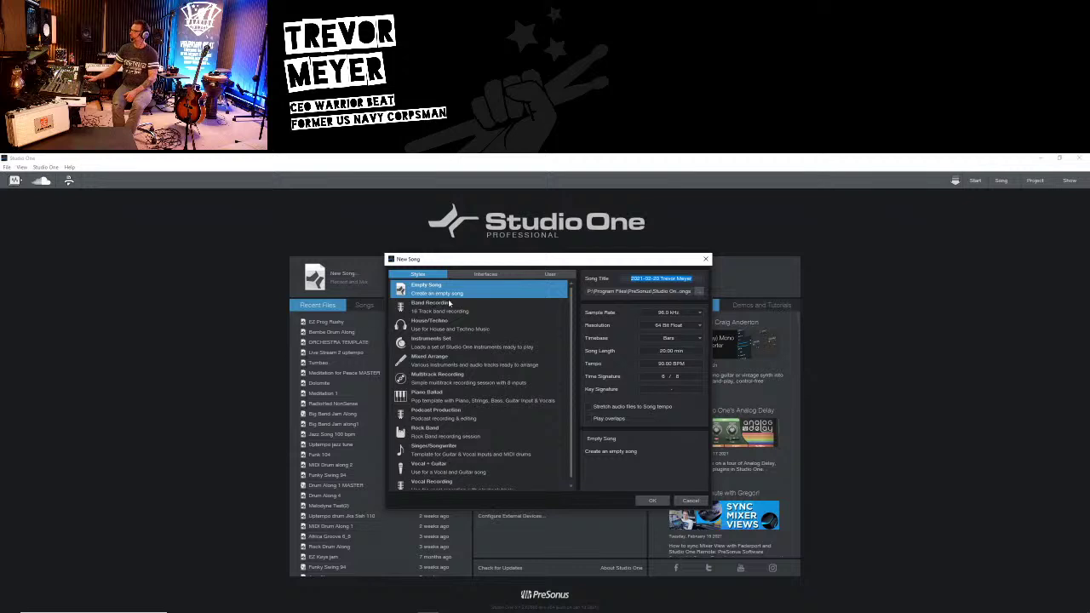
scroll(436, 317, "down", 1)
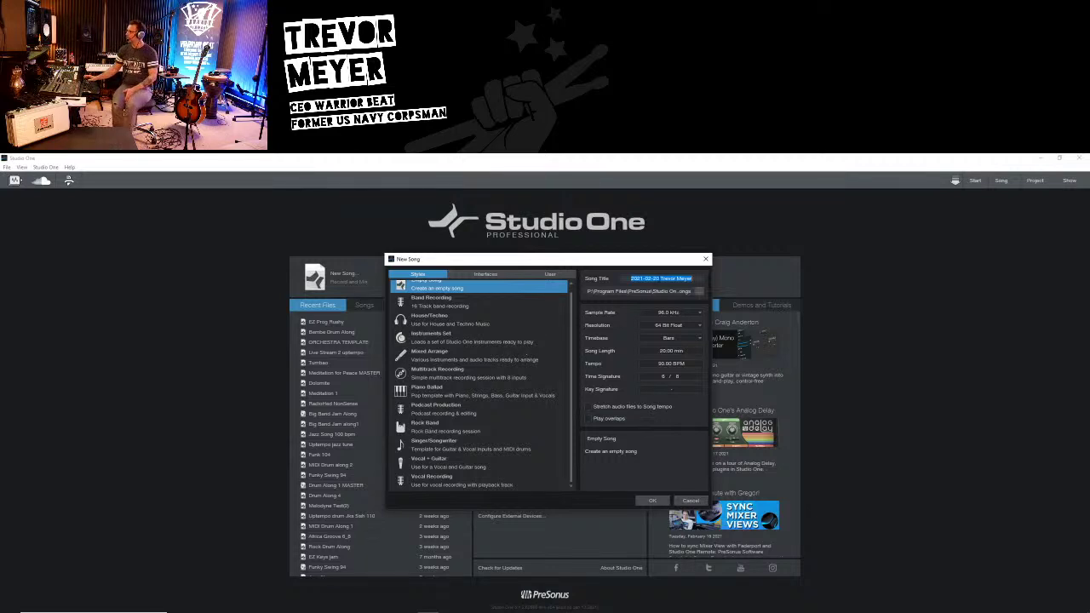
left_click(656, 279)
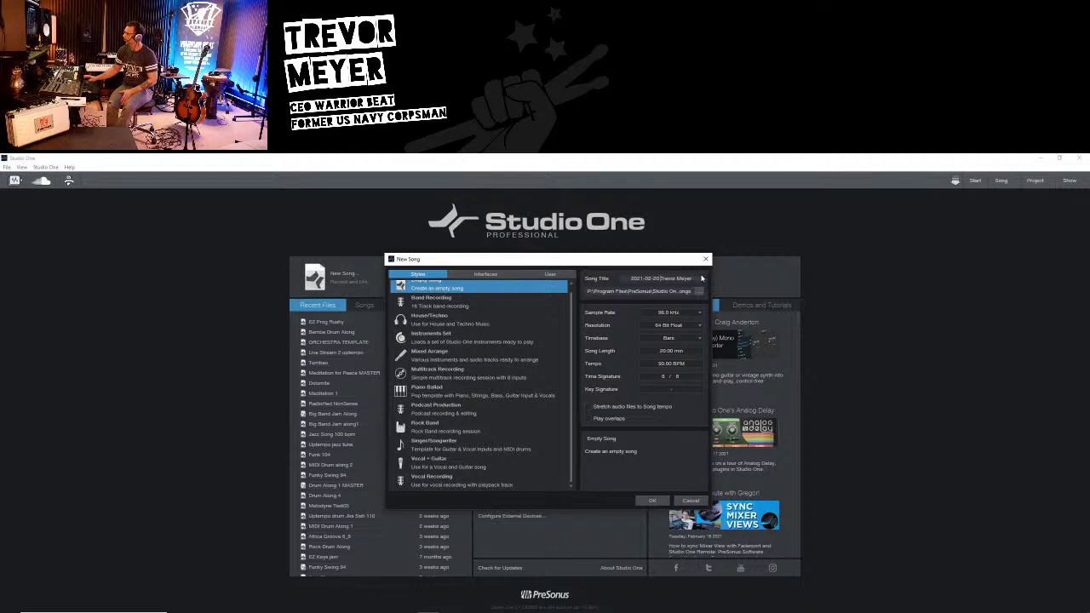
key("ctrl+a")
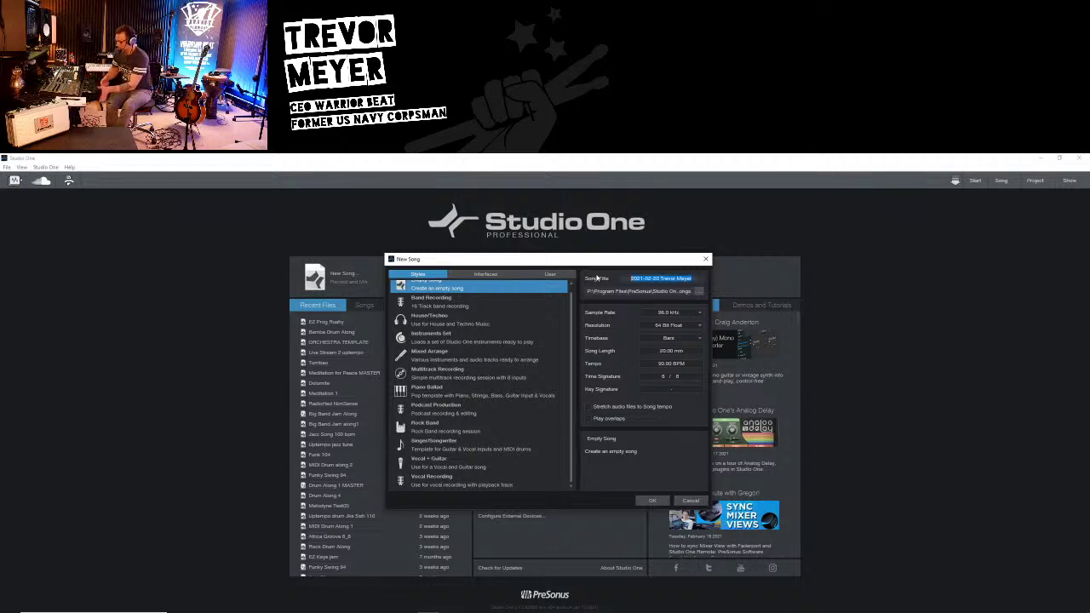
type("Home Rec")
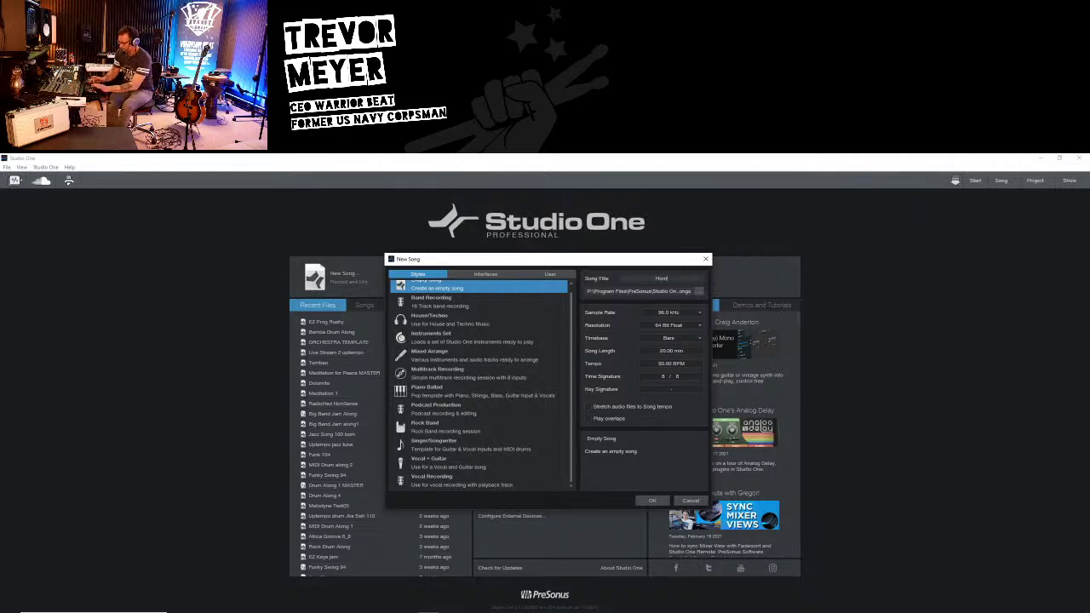
type("ord")
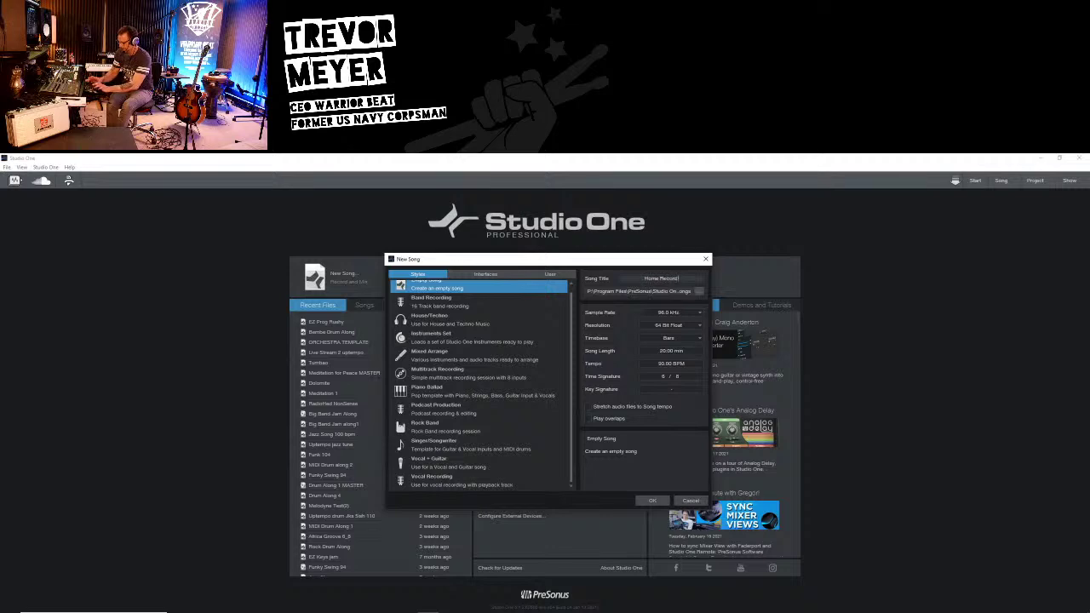
type(" Session")
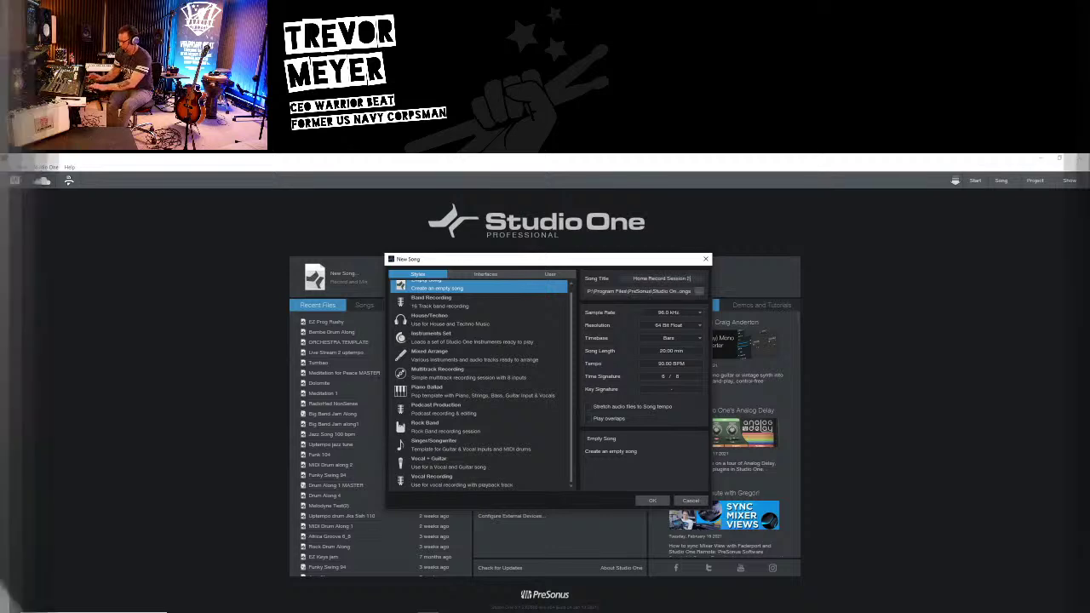
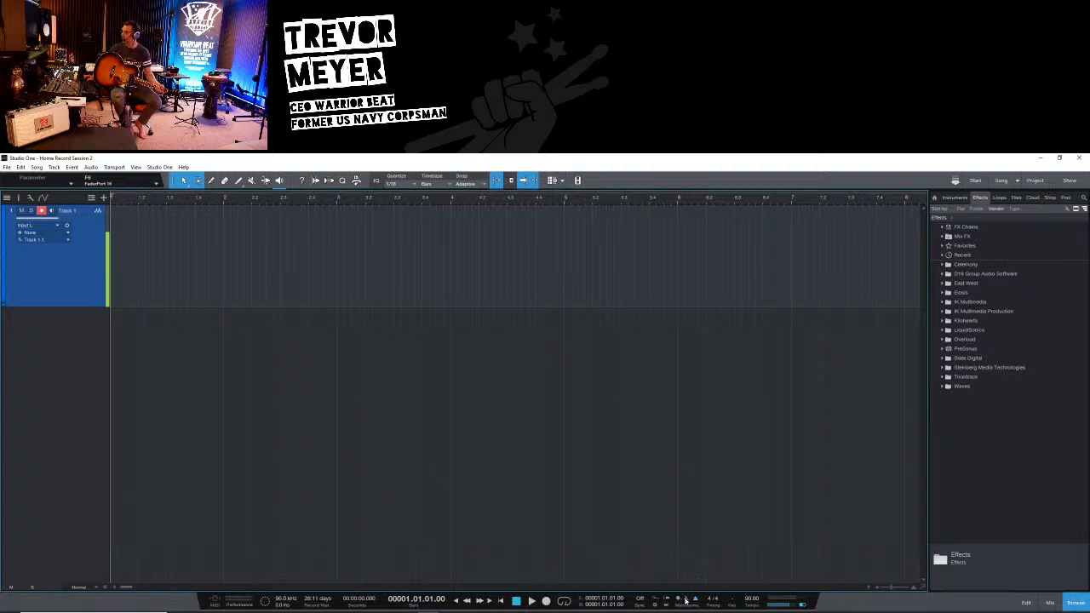
Review the metronome setup and play the song from the start to audition the click
left_click(684, 601)
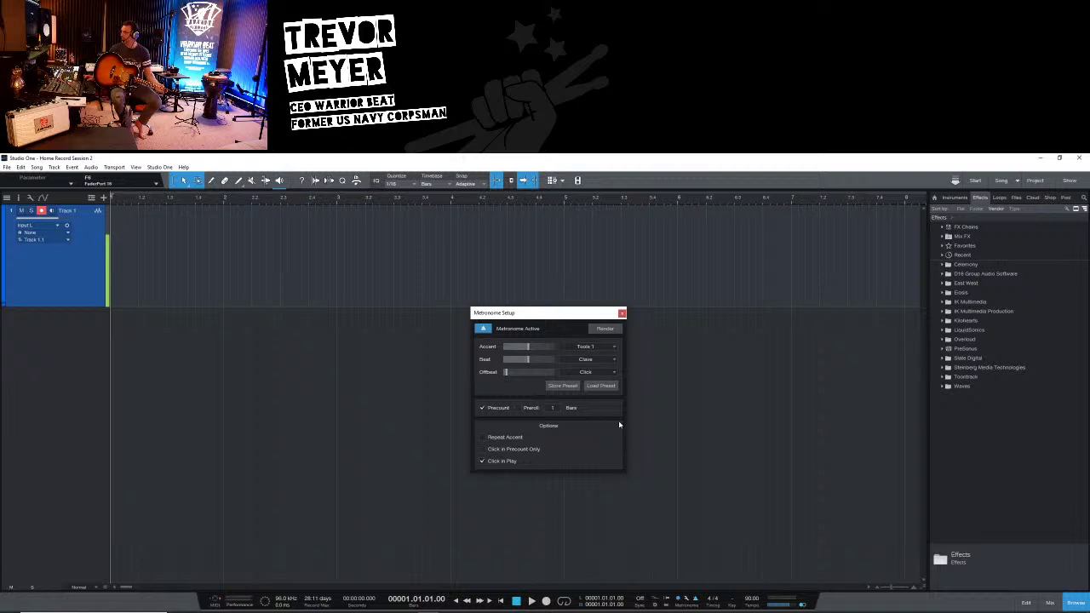
left_click(621, 313)
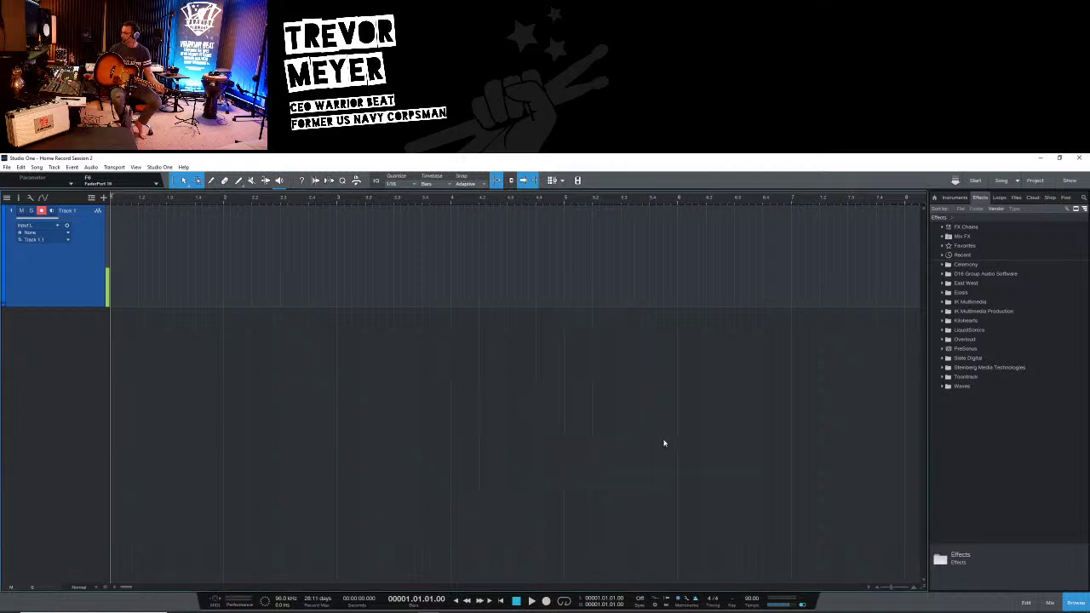
key("space")
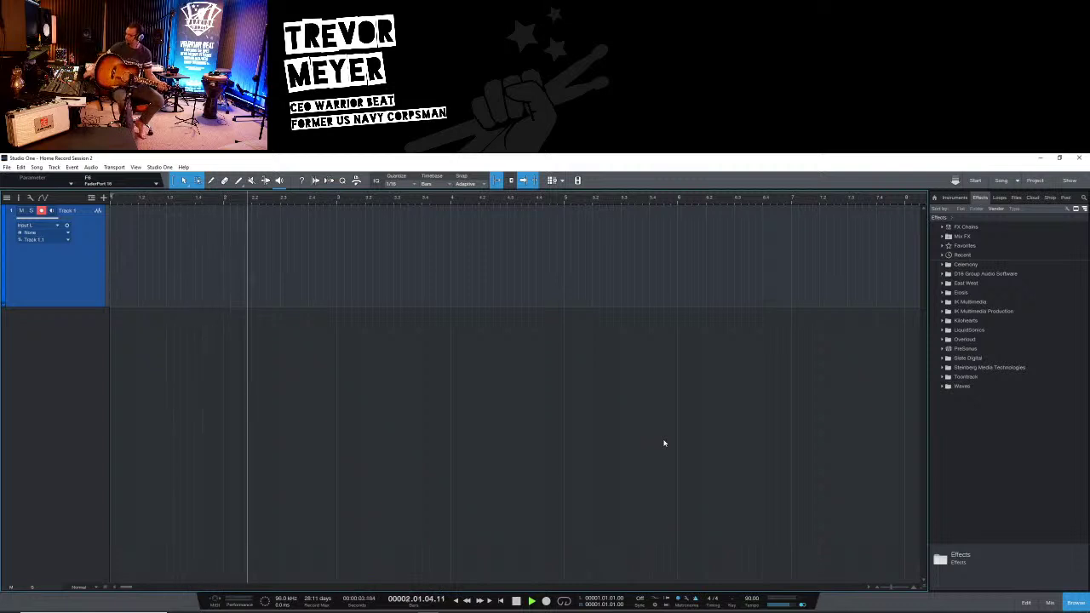
left_click(51, 210)
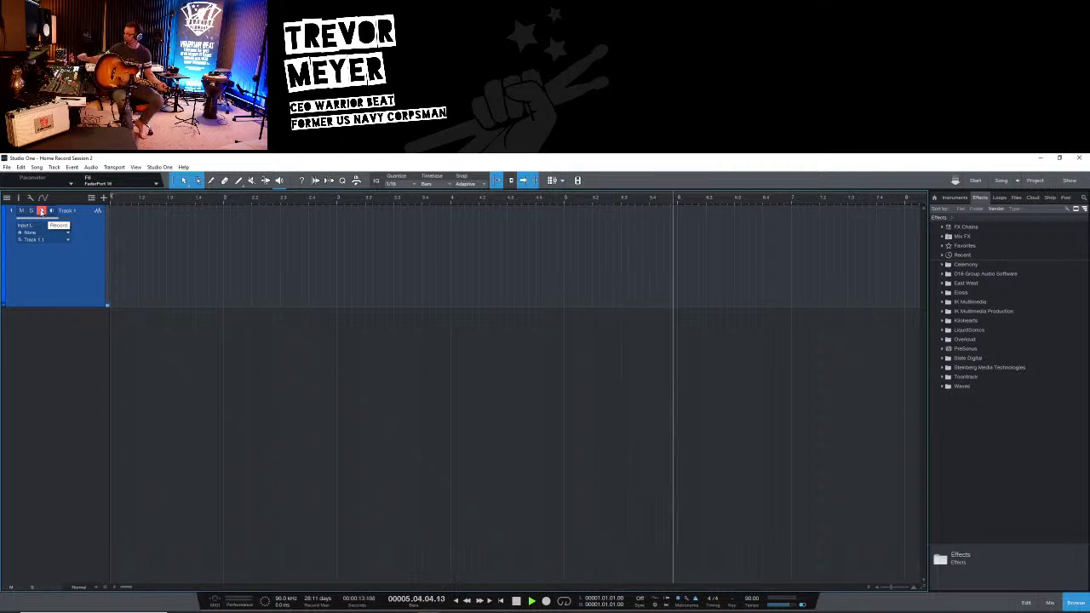
key("space")
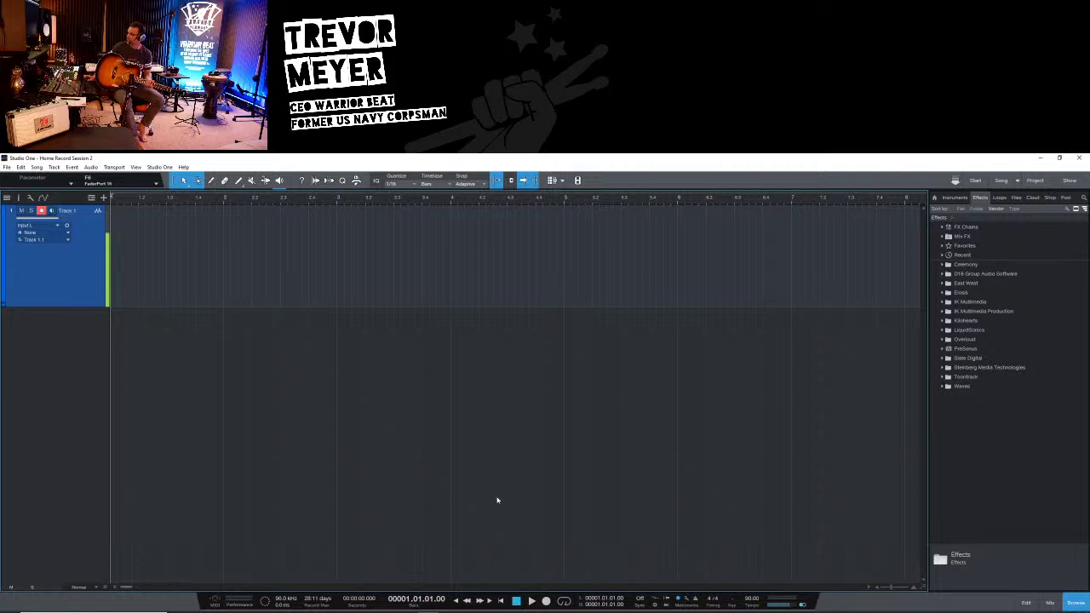
Record a test guitar take on Track 1 from the song start and delete the recorded clip
mouse_move(520, 612)
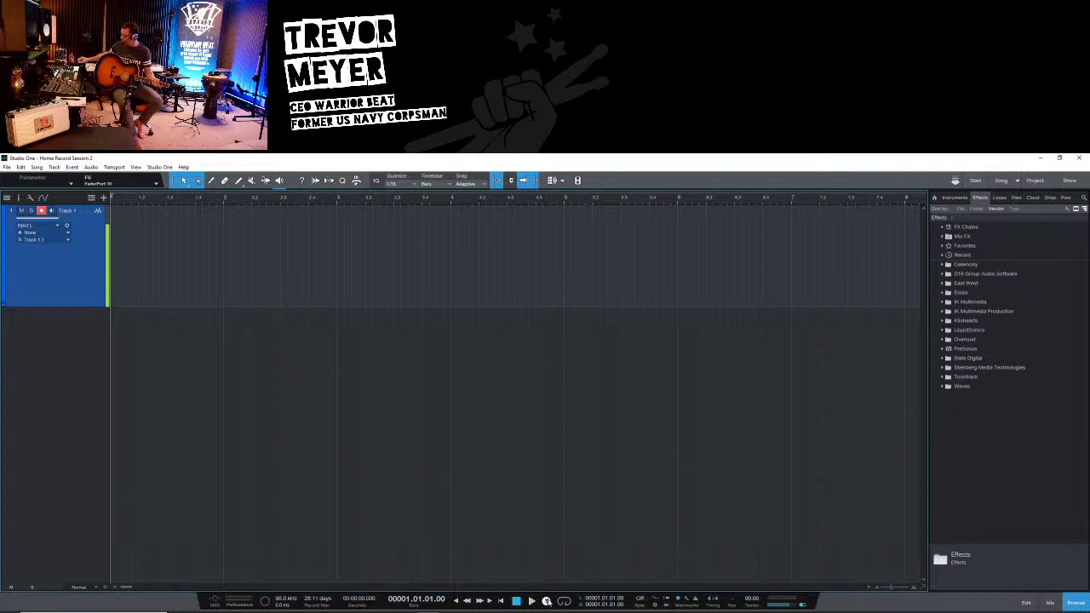
left_click(547, 601)
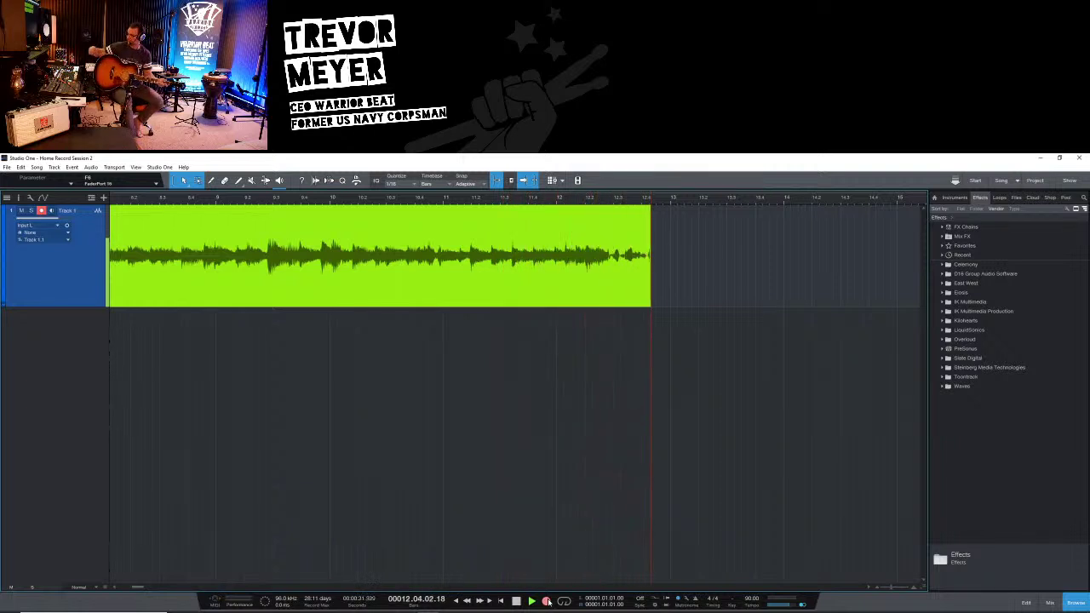
left_click(546, 601)
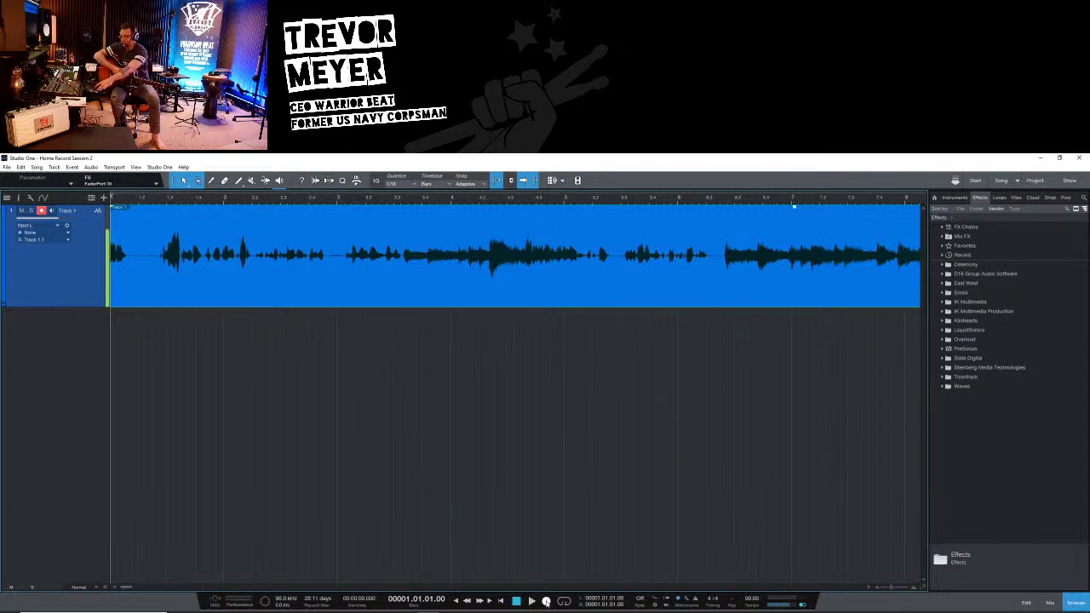
key("Delete")
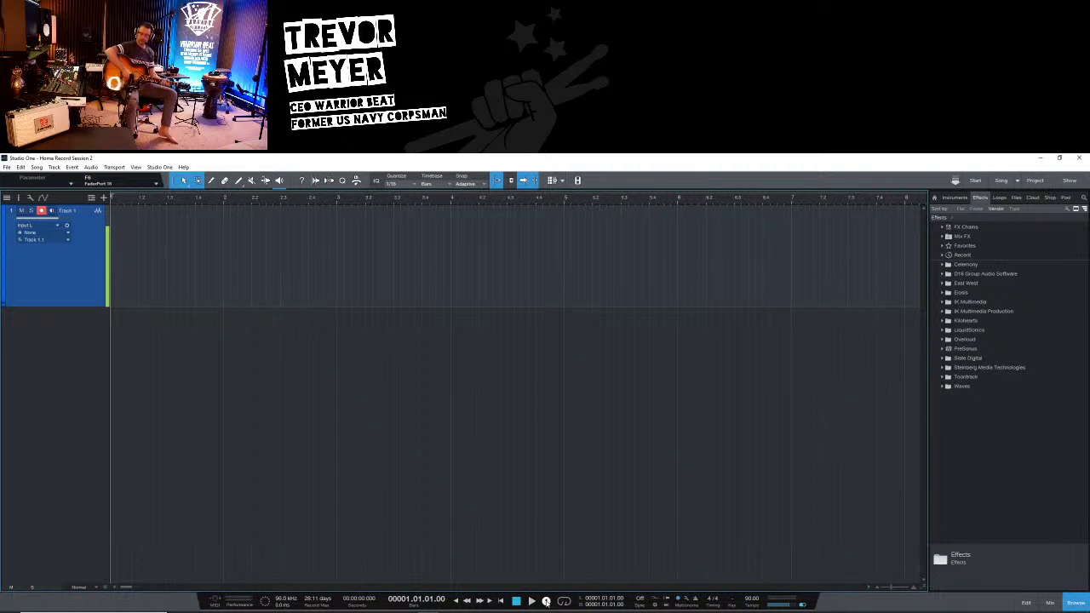
Record a new guitar take on Track 1 from the song start, stopping at about bar 19
left_click(546, 602)
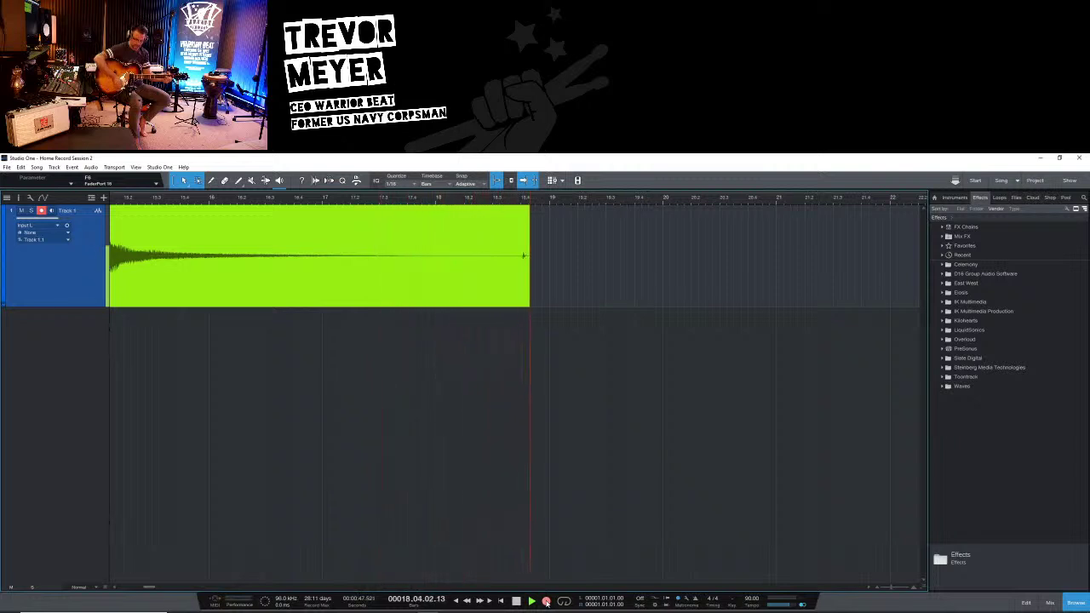
key("space")
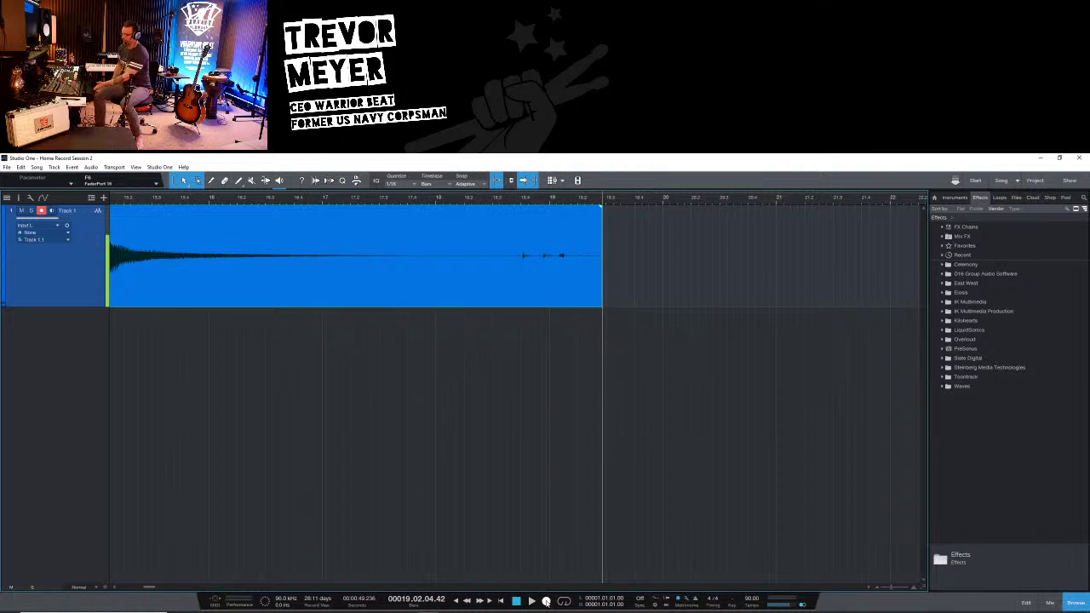
mouse_move(546, 612)
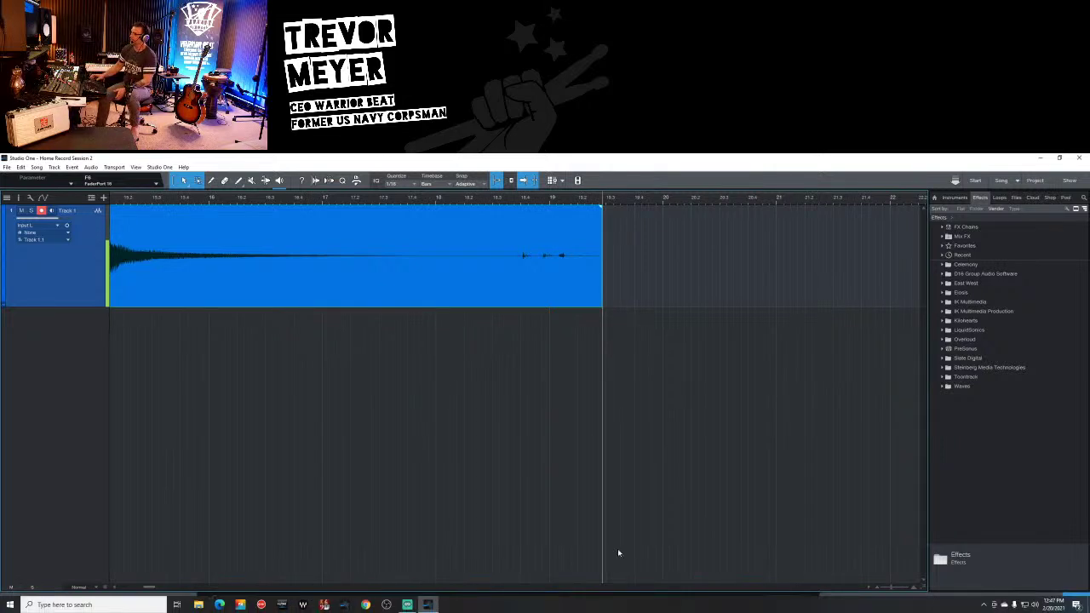
left_click_drag(359, 198, 347, 184)
left_click_drag(277, 205, 339, 198)
left_click_drag(153, 200, 279, 213)
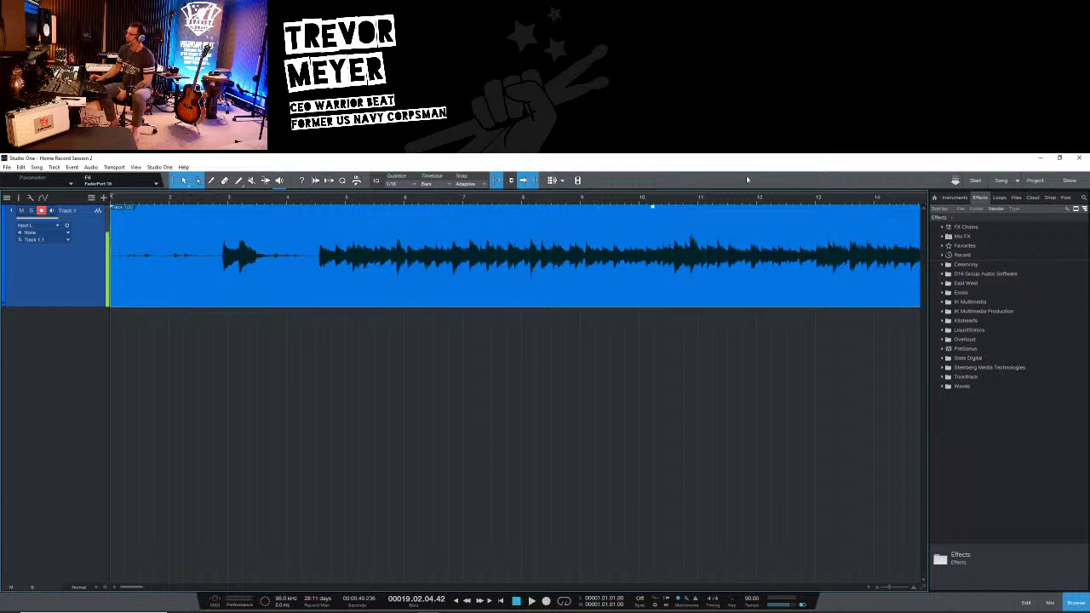
scroll(316, 201, "down", 5)
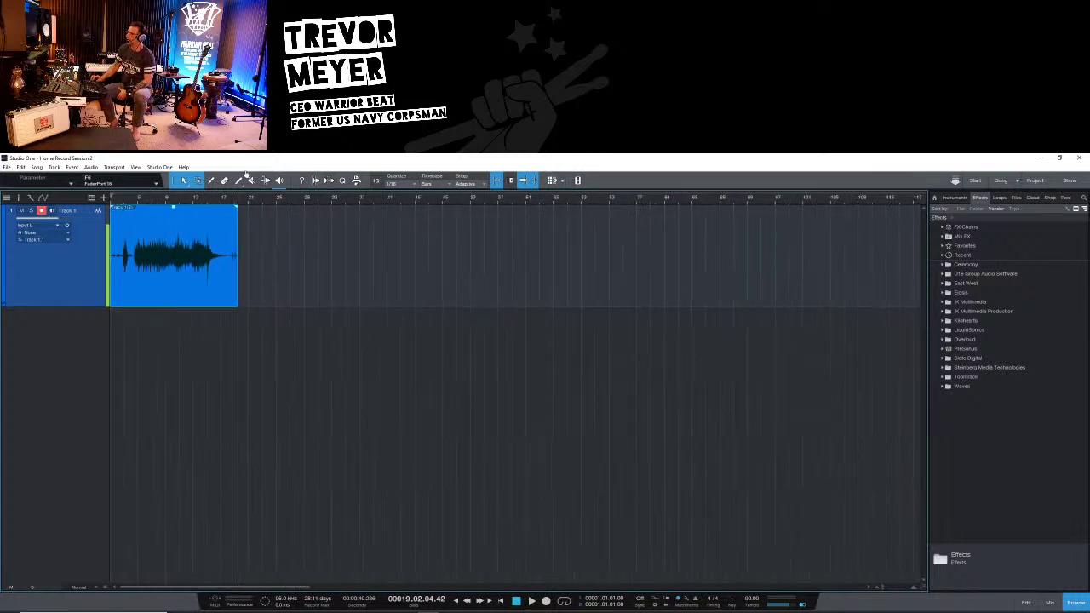
Try normalizing the recorded guitar clip on Track 1 and undo the change
scroll(255, 238, "up", 3)
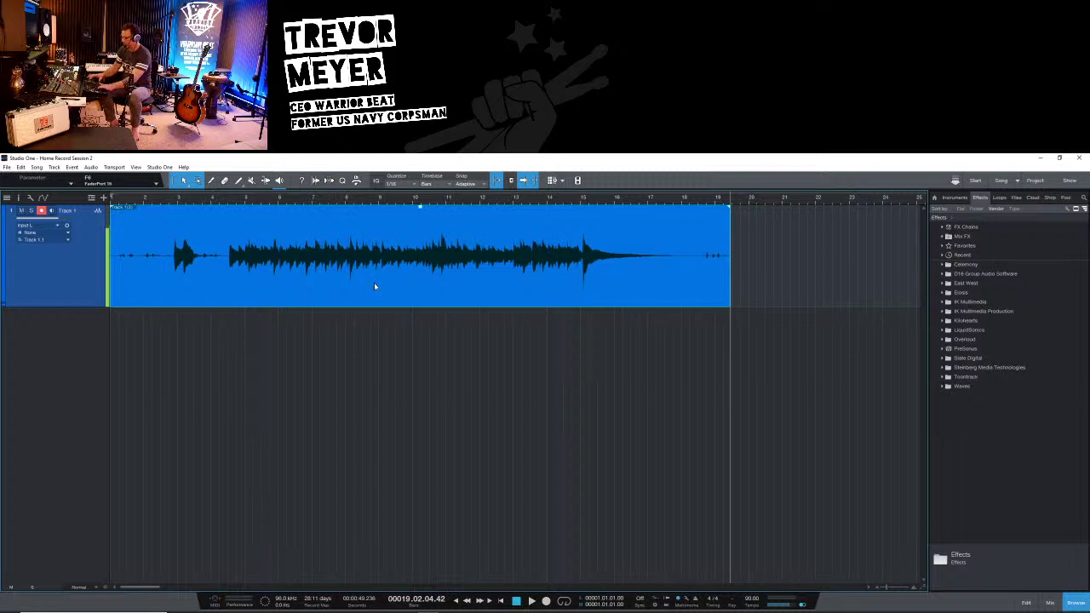
key("alt+n")
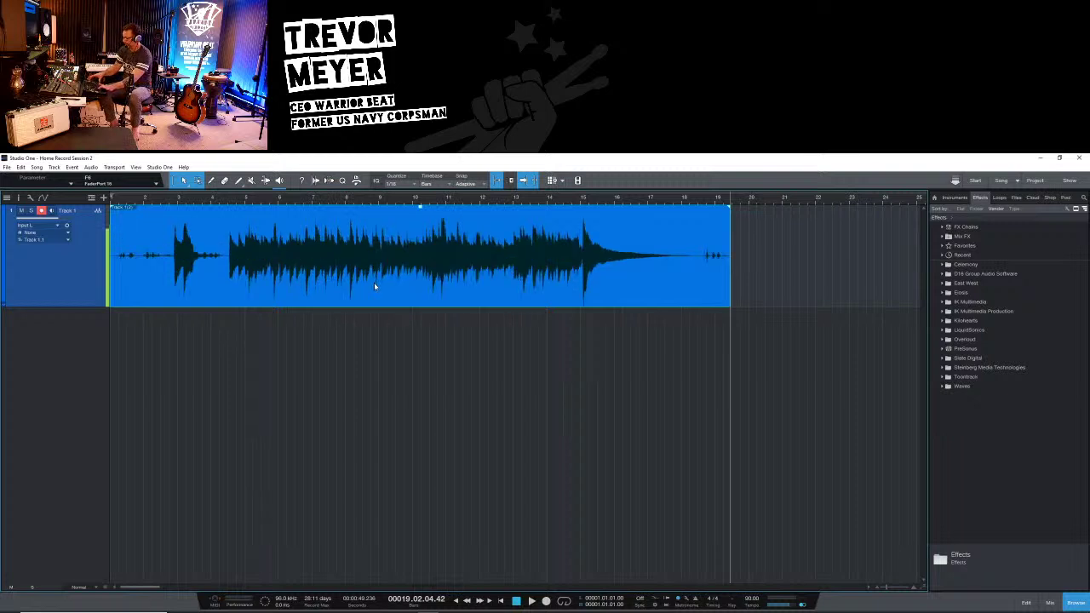
key("ctrl+z")
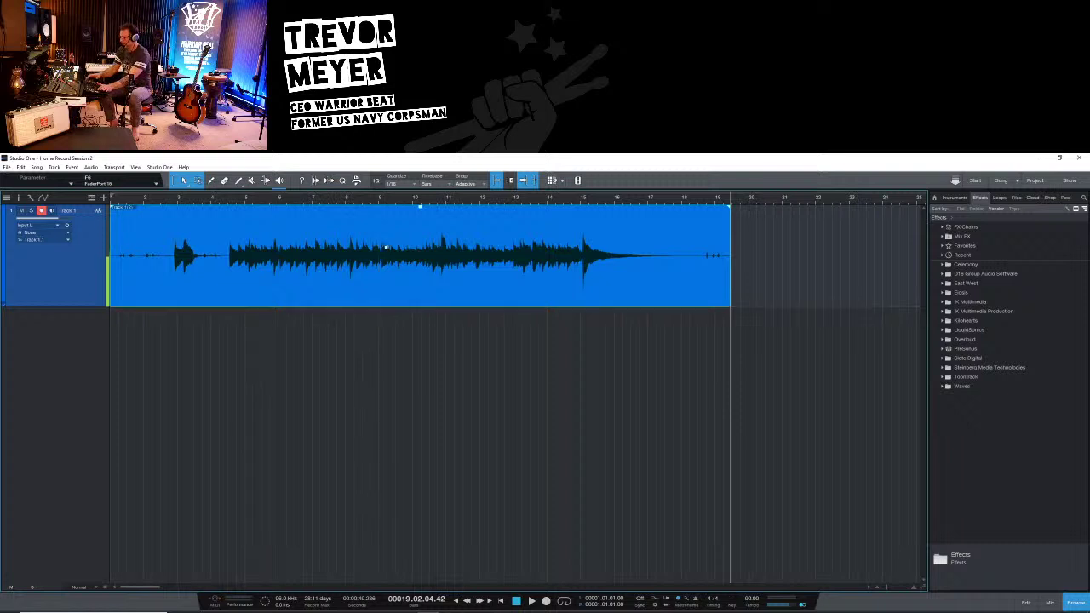
Play back the recorded guitar take on Track 1 to listen to the performance
key("e")
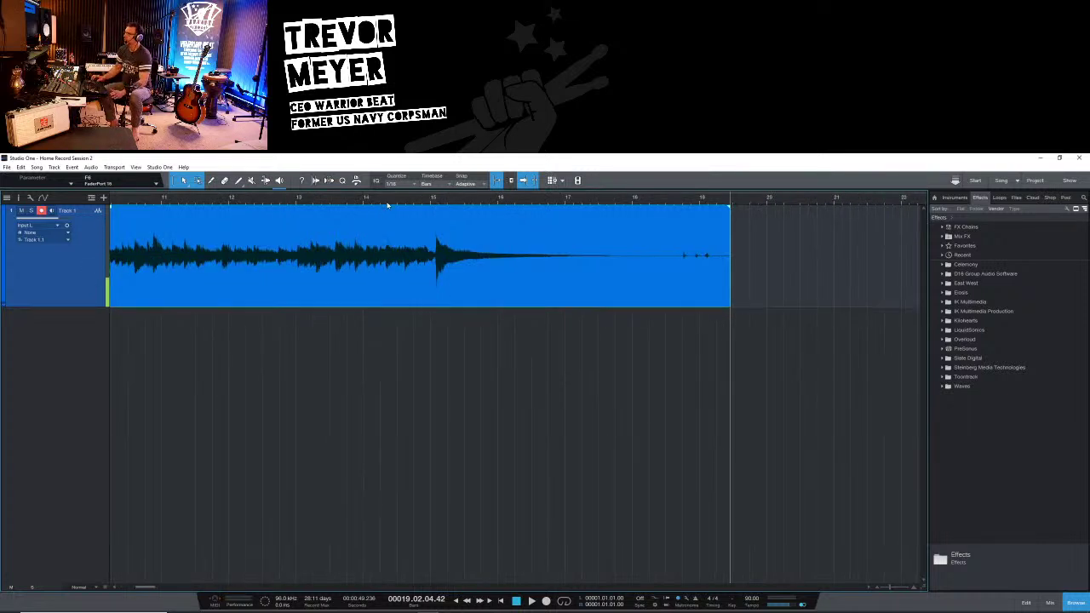
key("w")
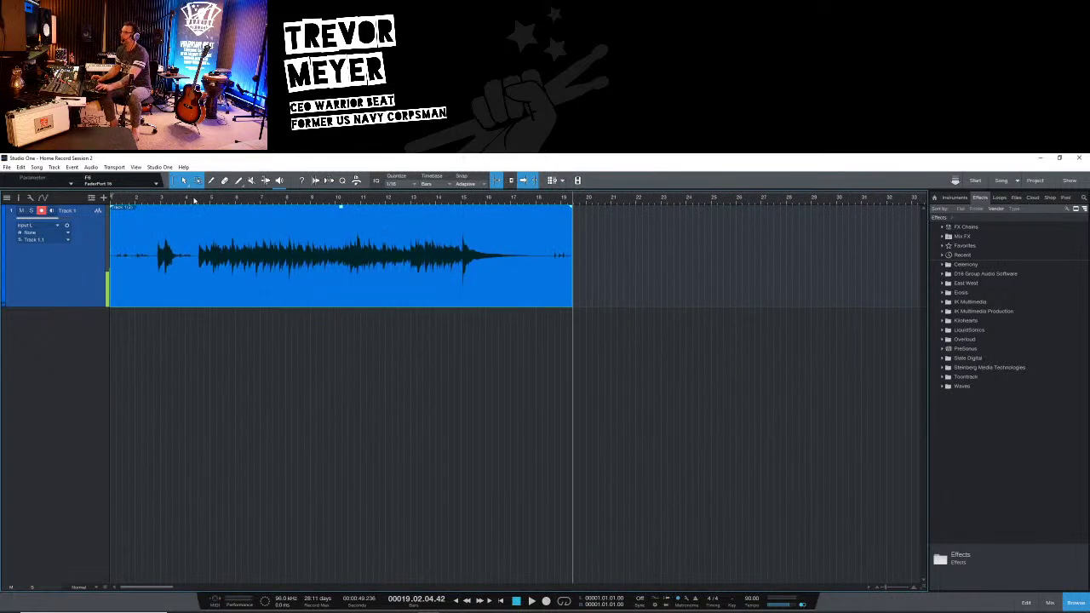
left_click_drag(205, 201, 337, 207)
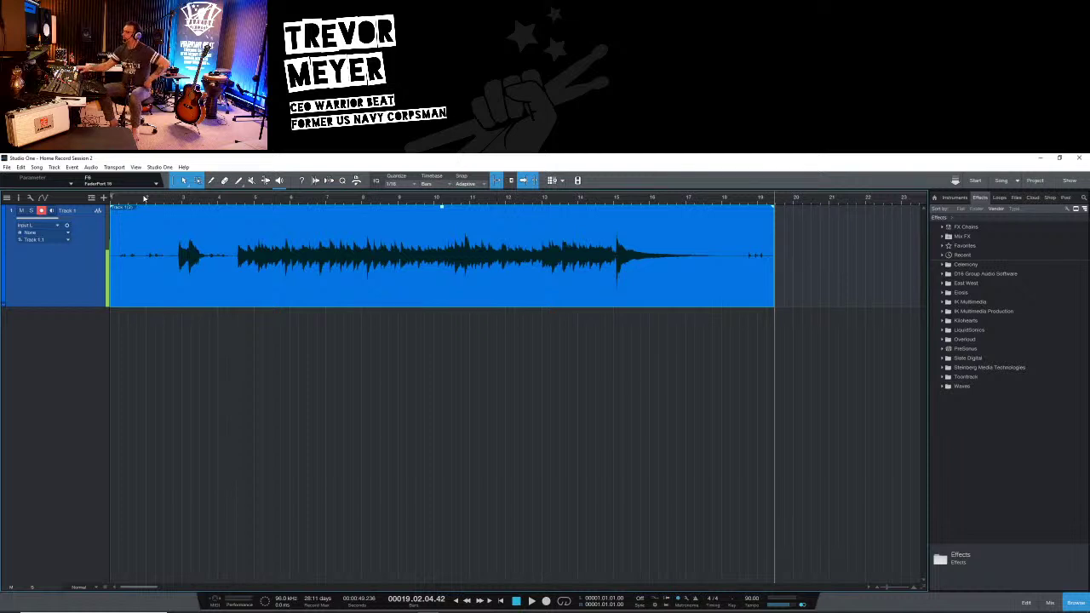
key("space")
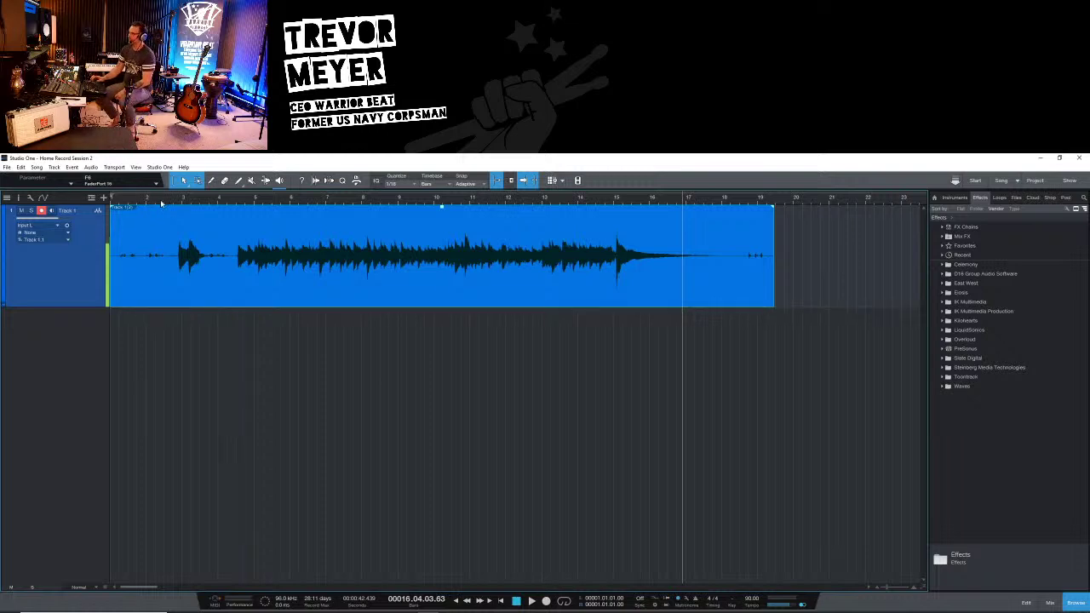
left_click_drag(161, 203, 274, 189)
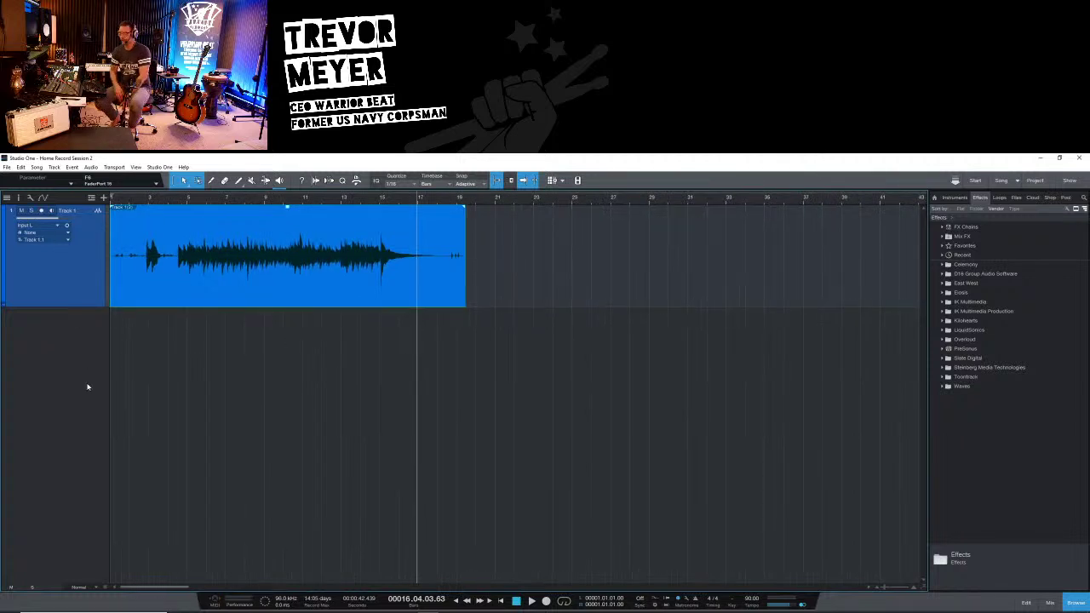
Switch to Streamlabs OBS and change the live scene to "TM - Full Cam (Lumix)"
mouse_move(354, 607)
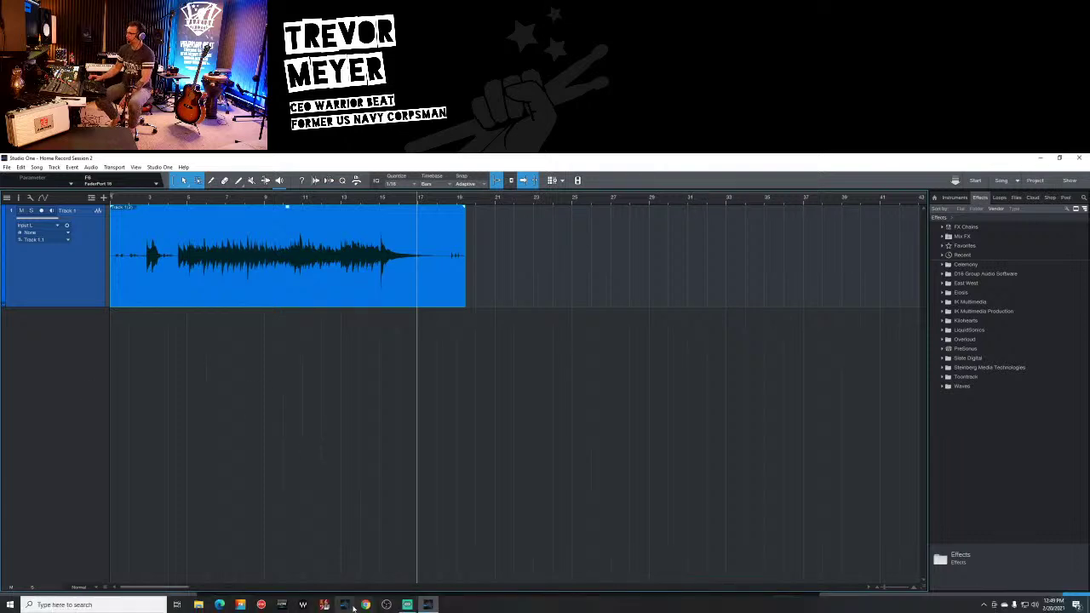
left_click(406, 604)
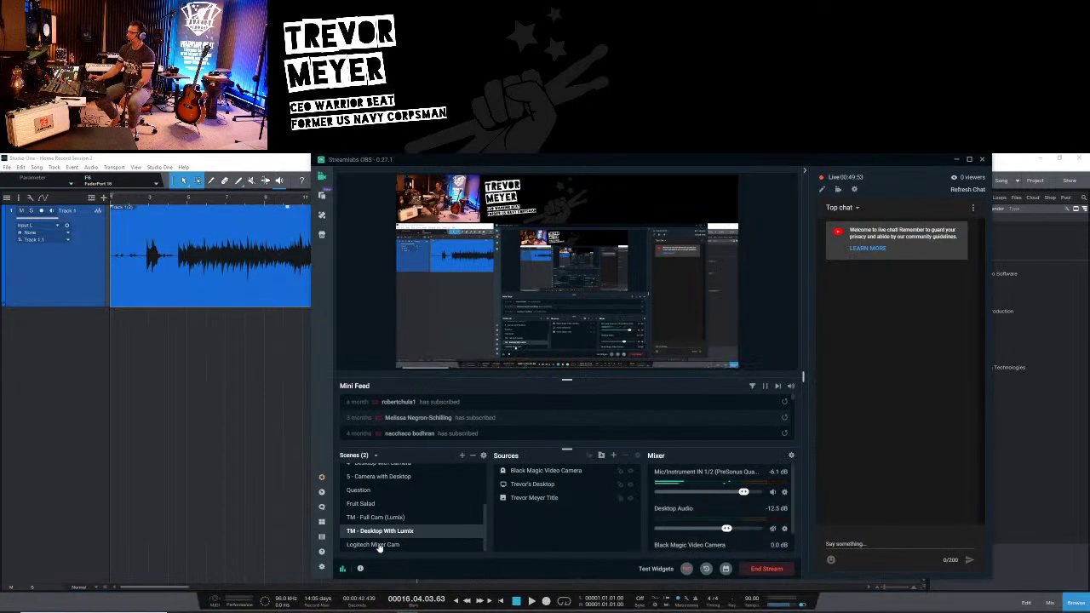
left_click(368, 518)
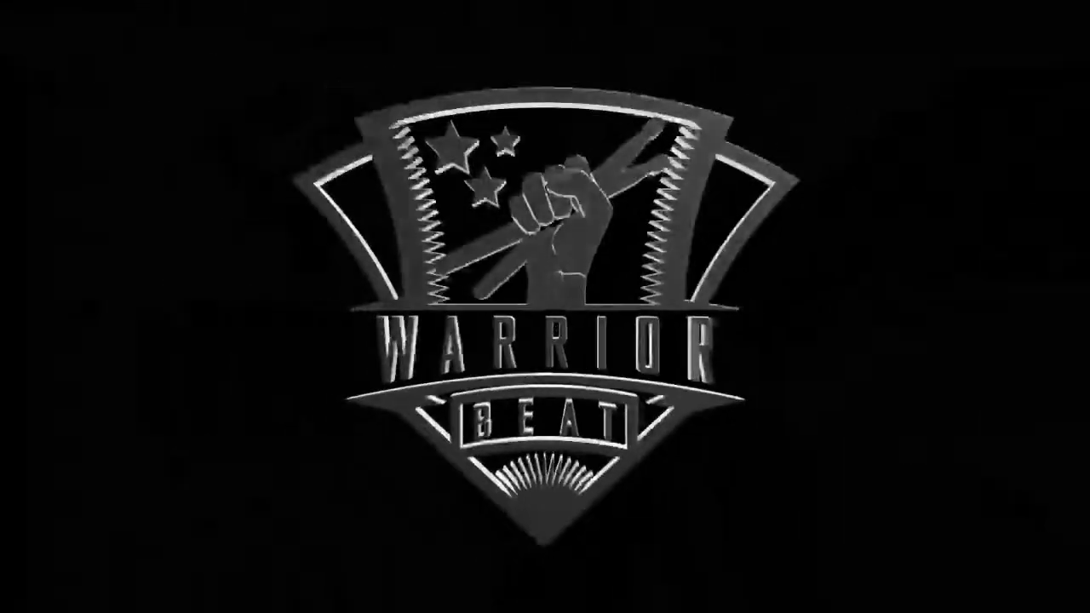
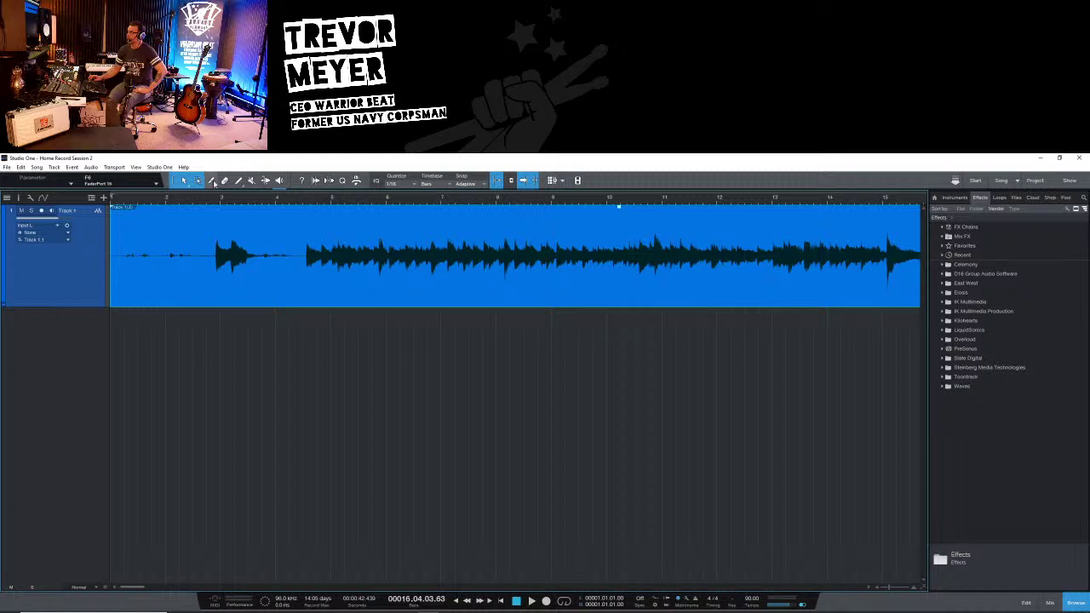
Split the guitar clip just before the main part begins, between bars 4 and 5, and delete the opening section
left_click(211, 182)
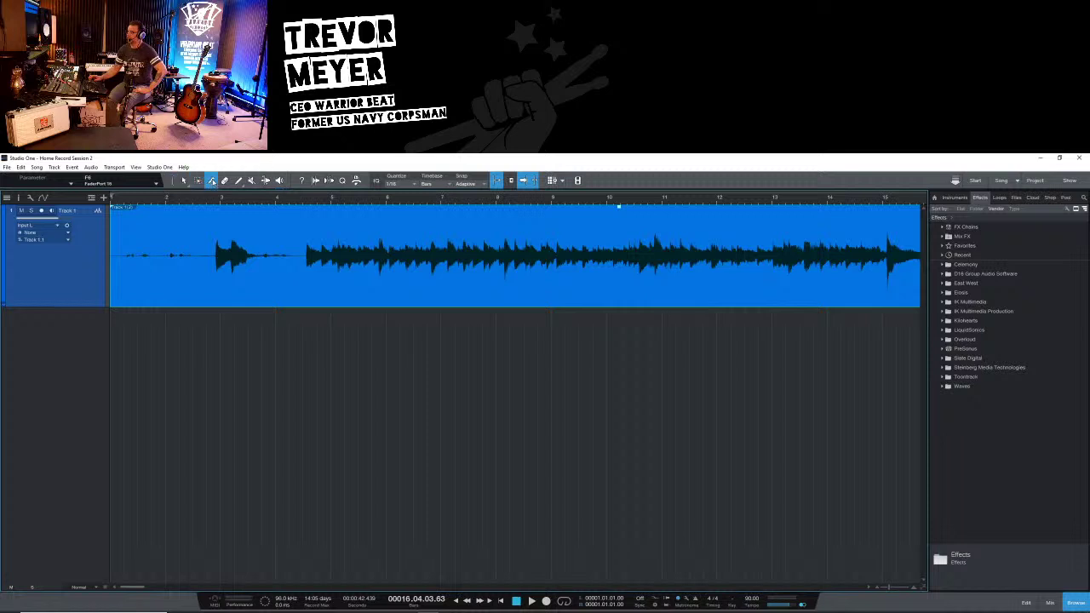
left_click(297, 255)
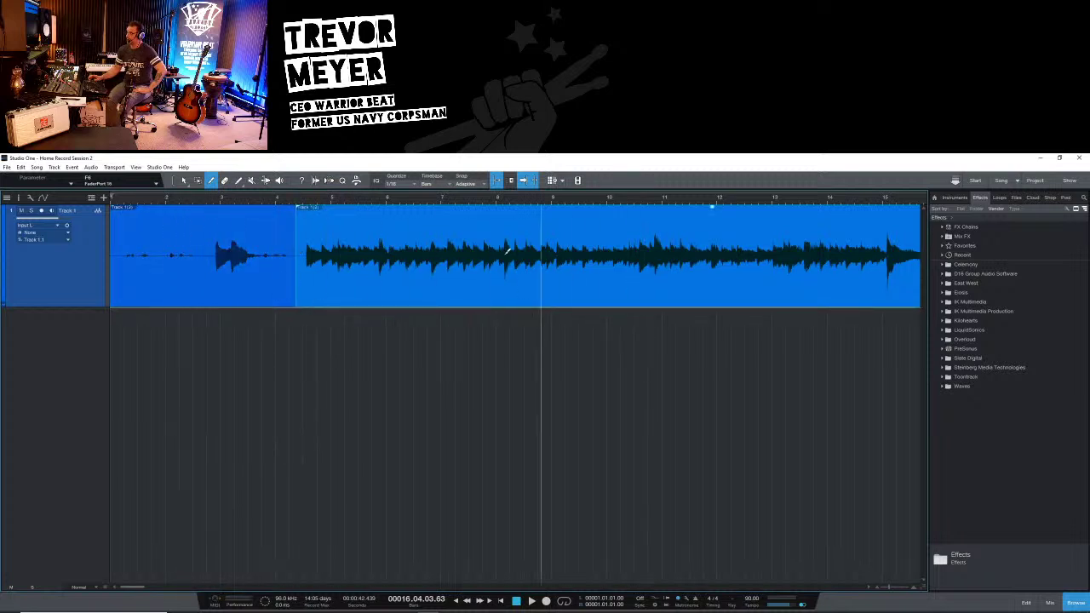
left_click(184, 182)
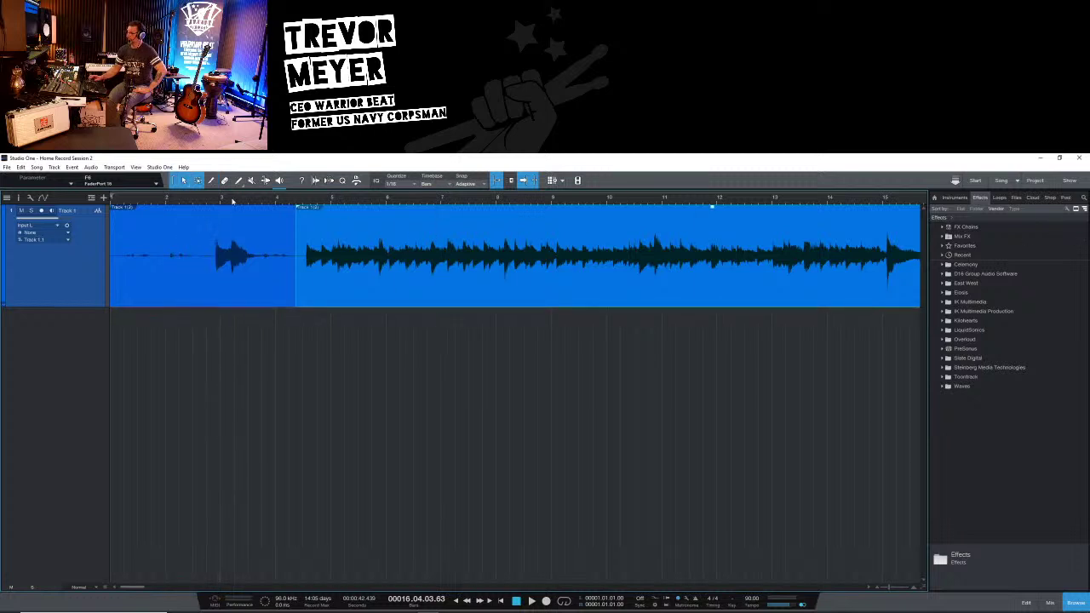
left_click(242, 284)
left_click(384, 288)
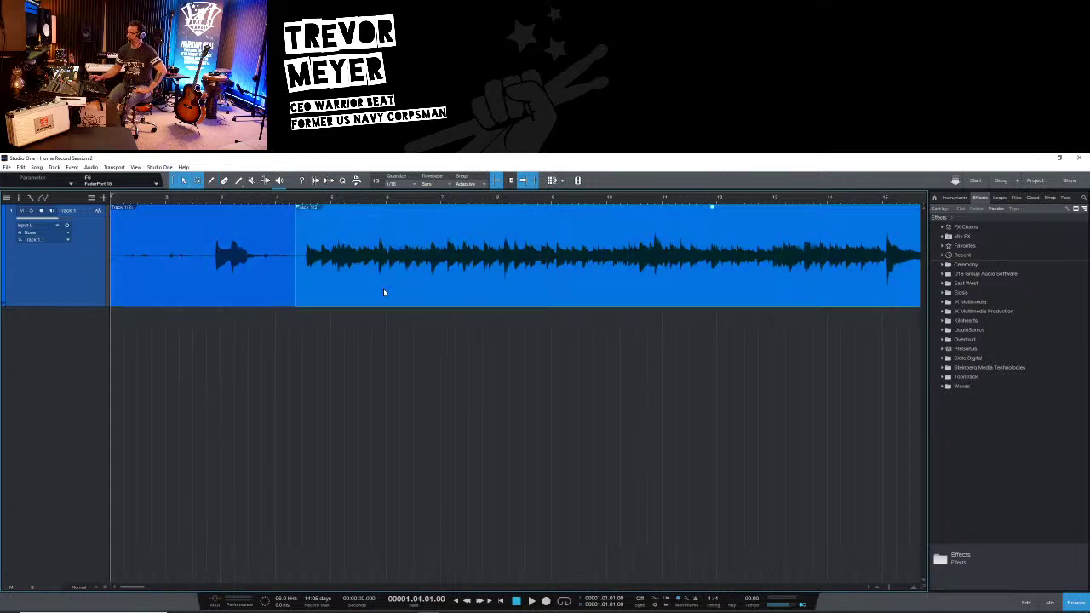
left_click(280, 292)
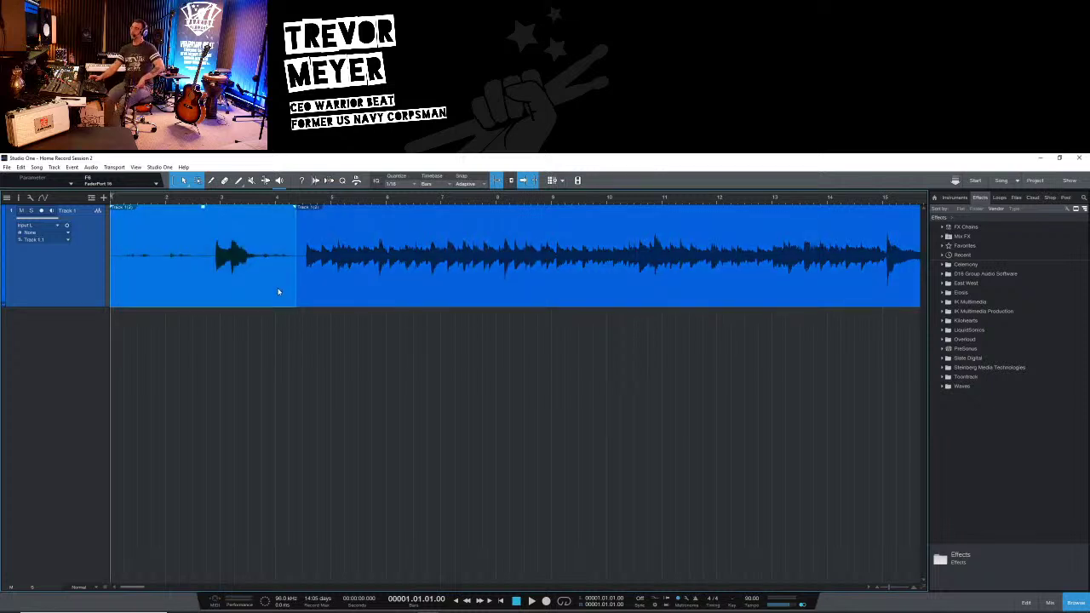
key("Delete")
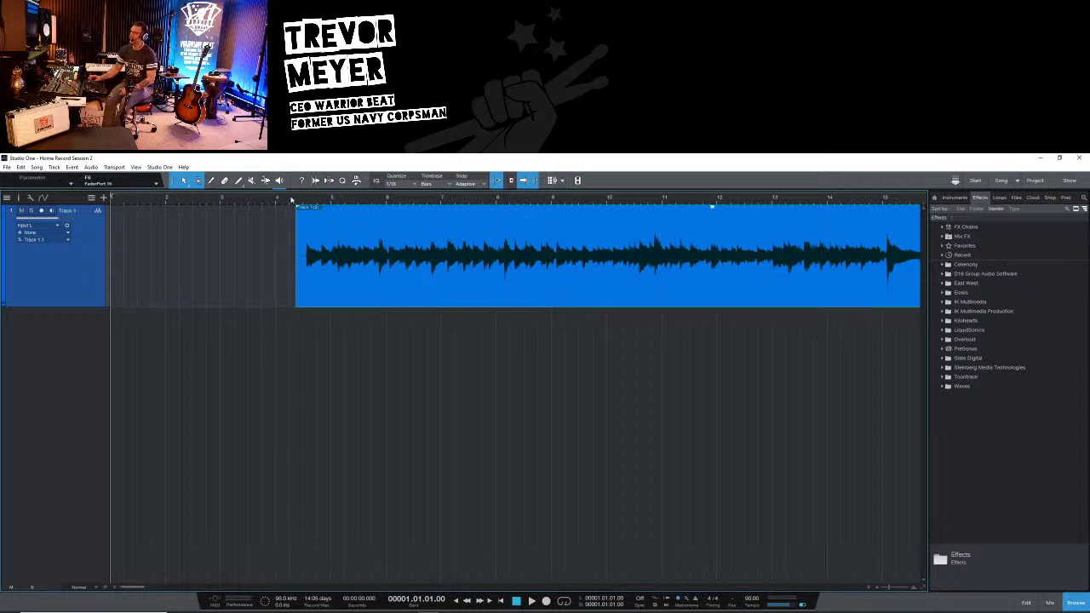
Trim the start of the remaining guitar clip closer to the first note, at about 4.03.01.95
scroll(286, 213, "up", 5)
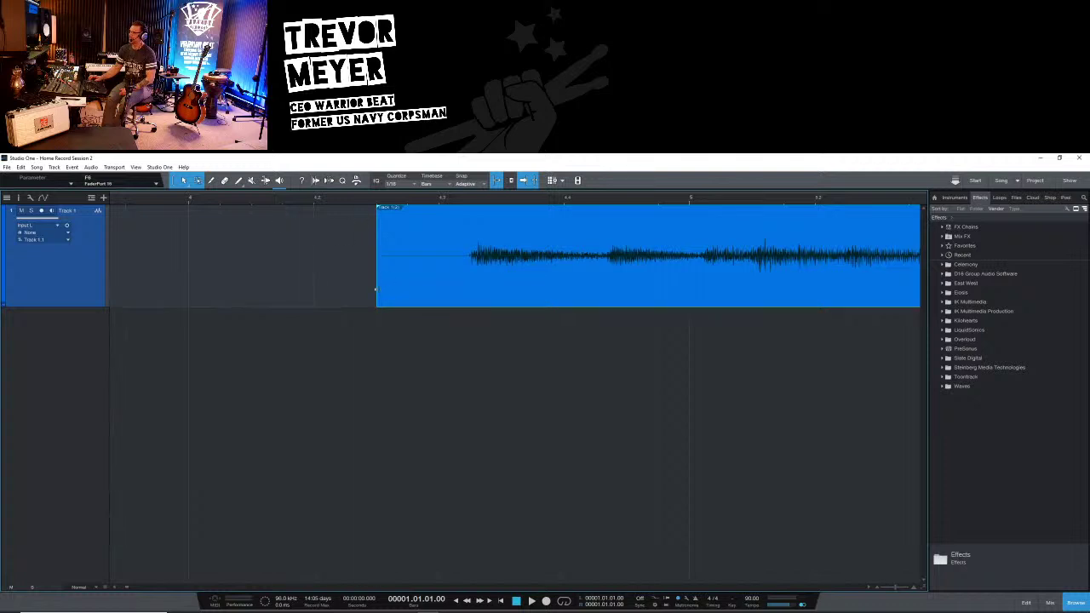
left_click_drag(375, 290, 458, 290)
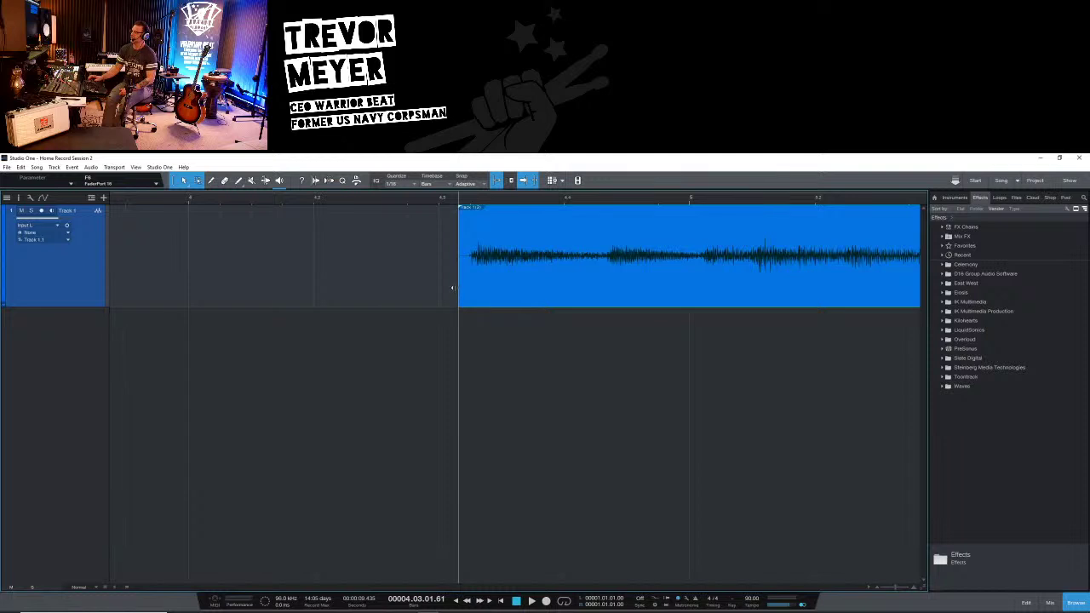
left_click_drag(441, 198, 288, 230)
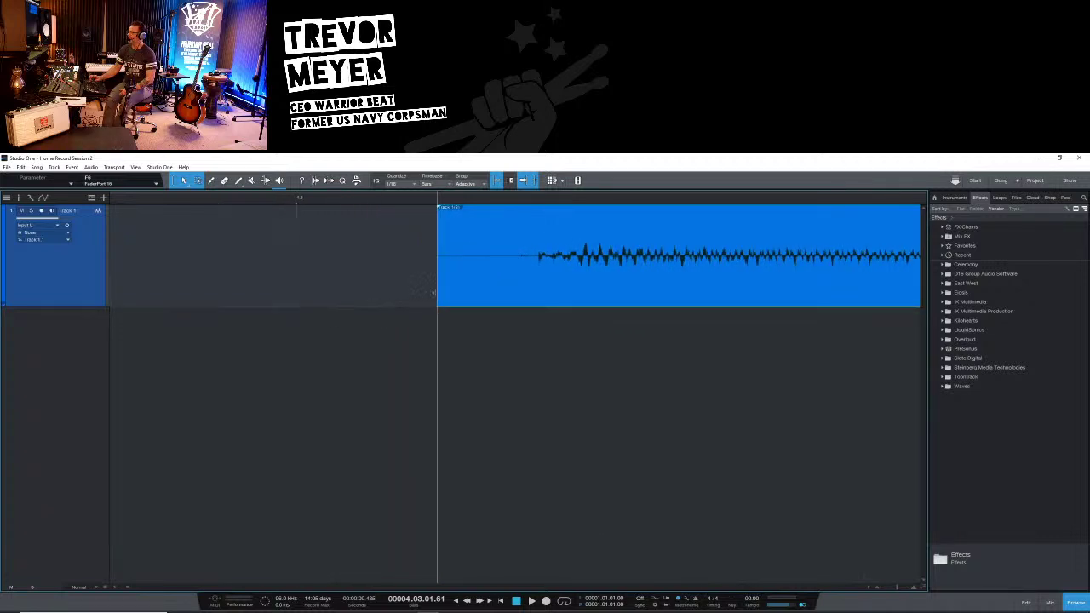
left_click_drag(435, 292, 514, 295)
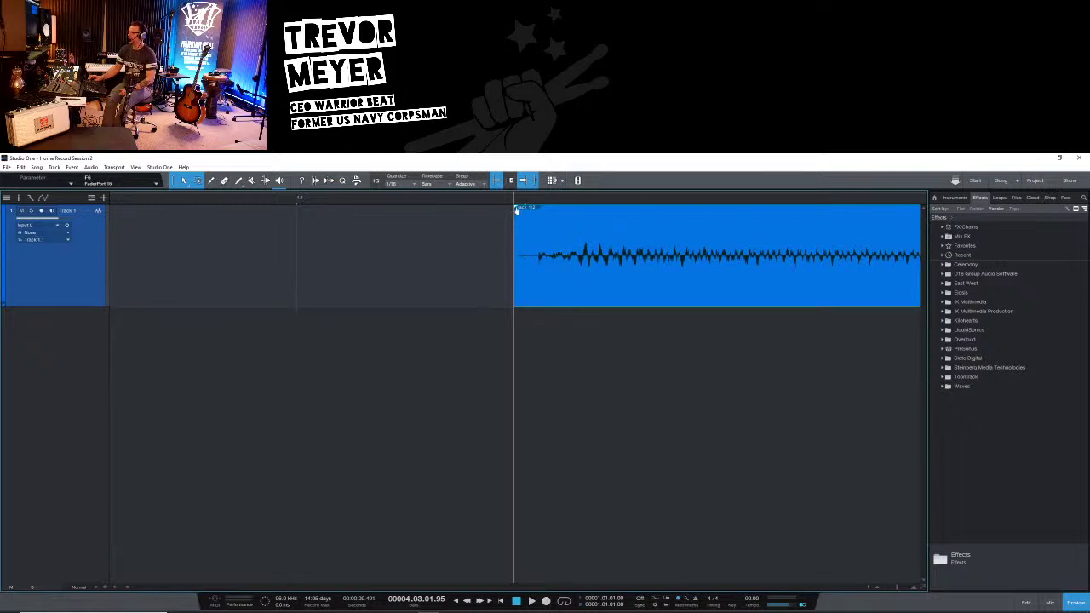
Add a long fade-in of about 294 ms to the guitar clip and play its beginning
left_click_drag(516, 207, 523, 212)
left_click_drag(520, 209, 850, 226)
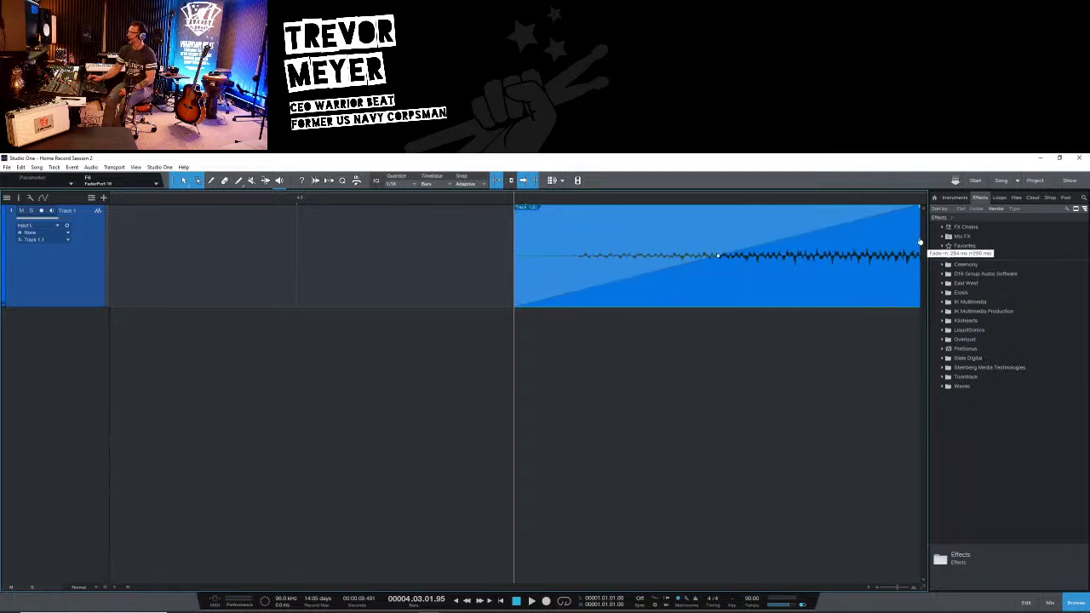
key("space")
key("space")
key("space")
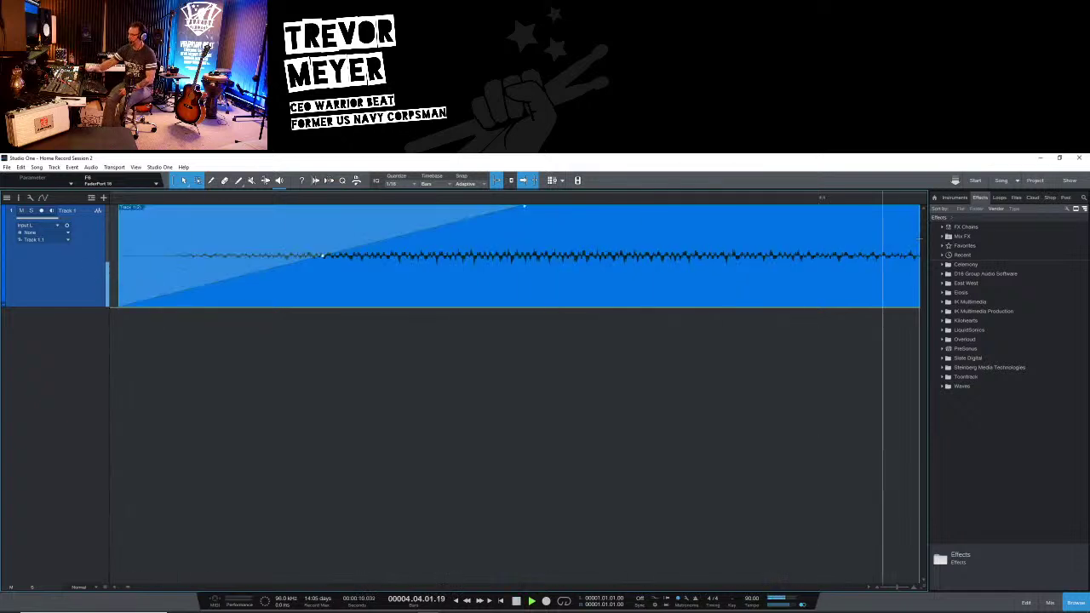
key("space")
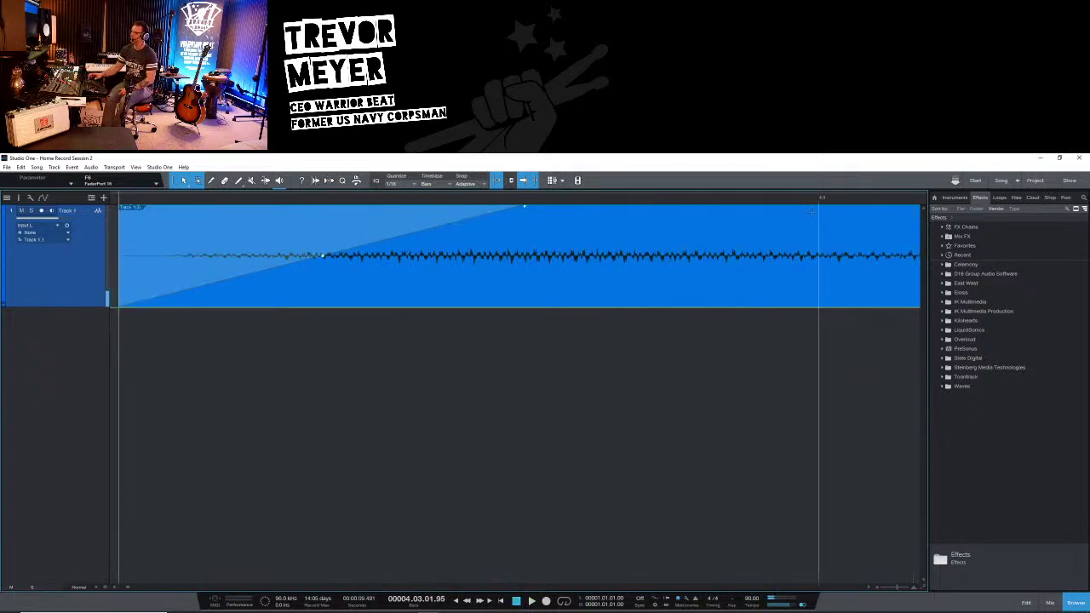
Shorten the guitar clip's fade-in until it is removed, auditioning the opening notes
left_click_drag(525, 209, 129, 213)
key("space")
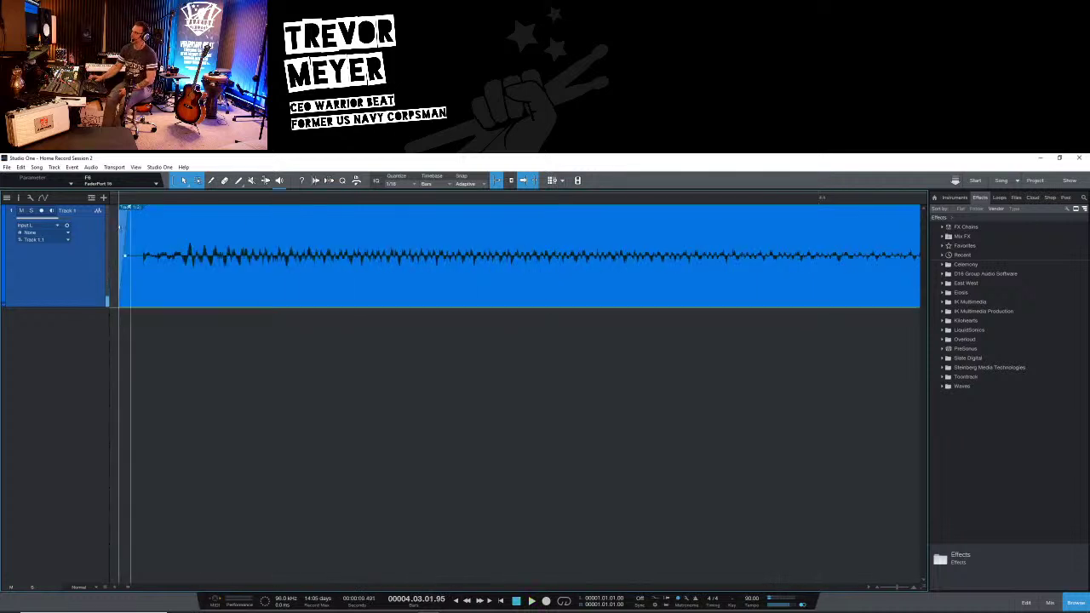
left_click_drag(124, 206, 369, 198)
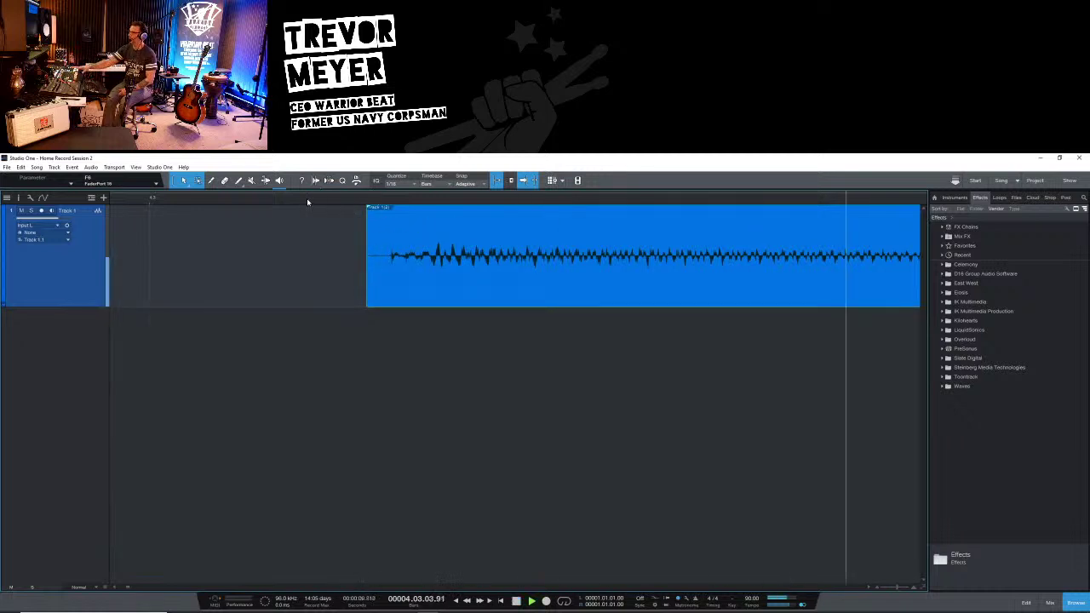
key("ctrl+z")
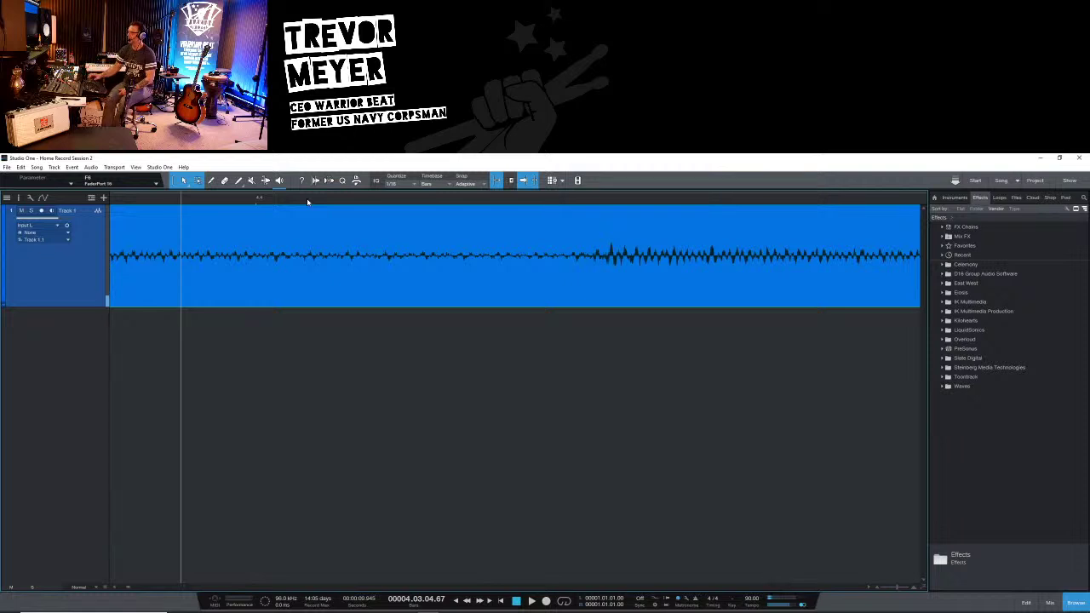
key("ctrl+y")
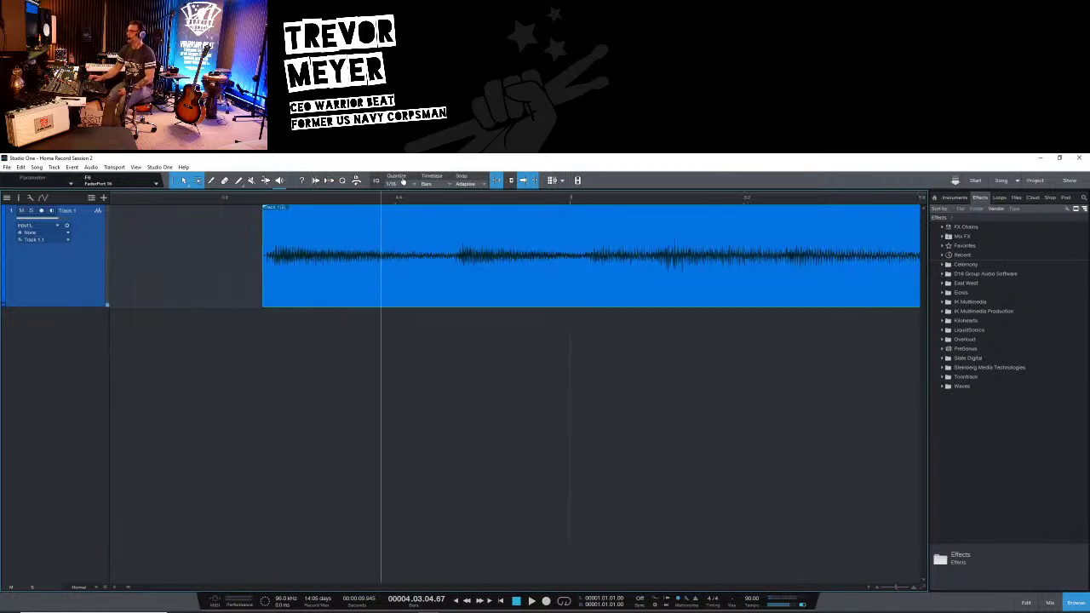
Trim the clip's start further to about 4.03.02.03 and give it a very short fade-in
left_click_drag(236, 203, 234, 227)
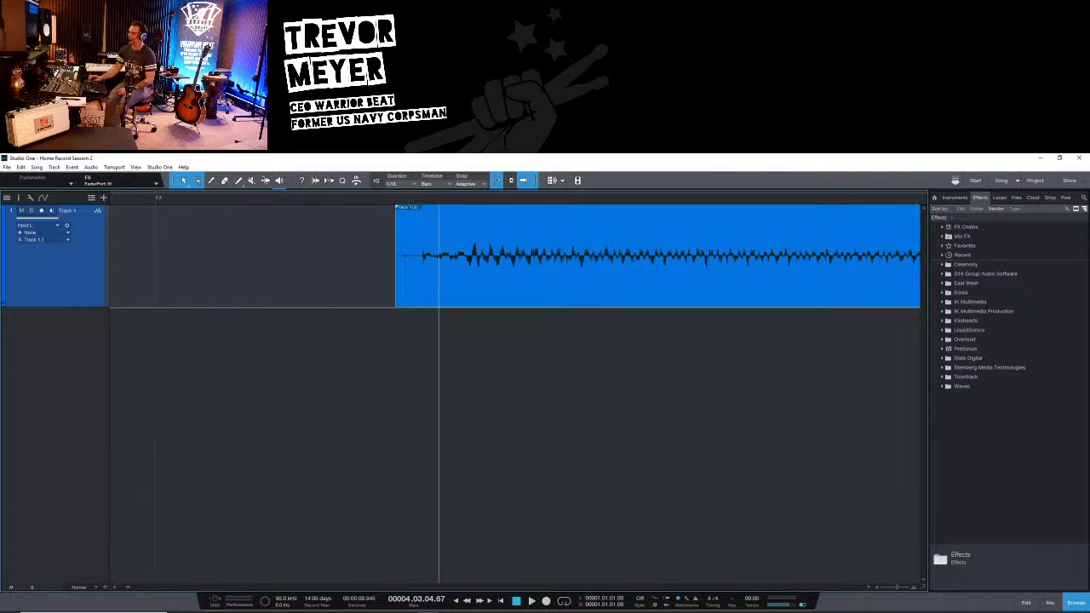
left_click_drag(235, 227, 366, 230)
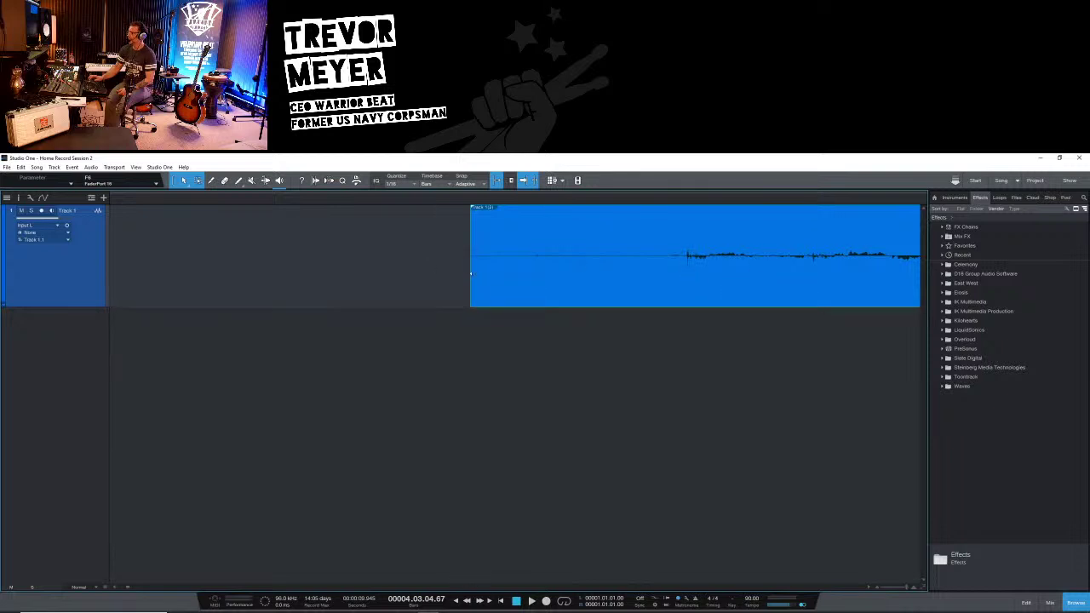
left_click_drag(469, 273, 632, 290)
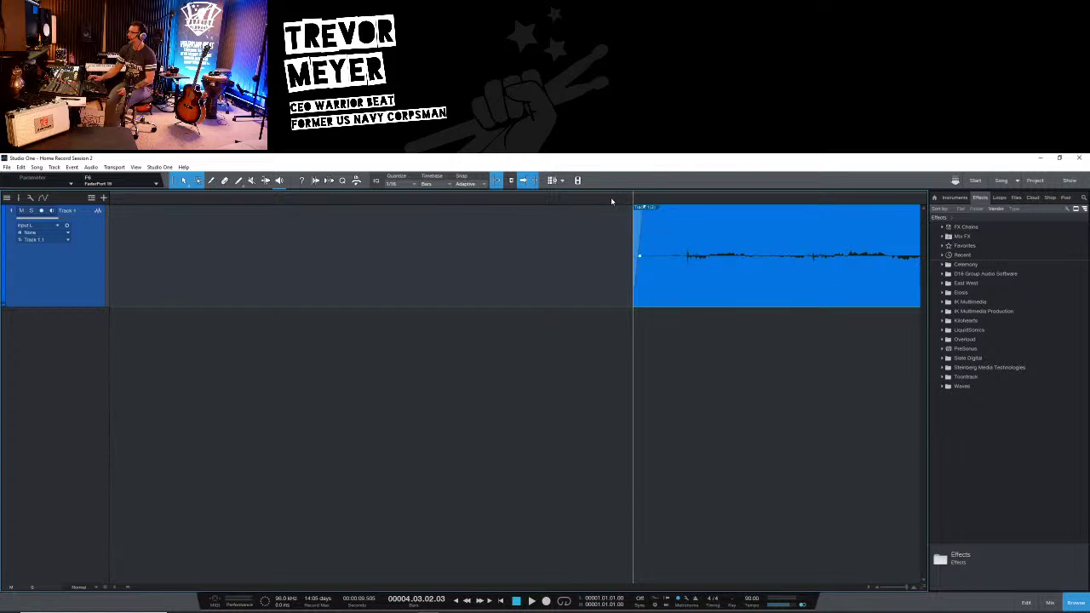
key("ctrl+z")
key("e")
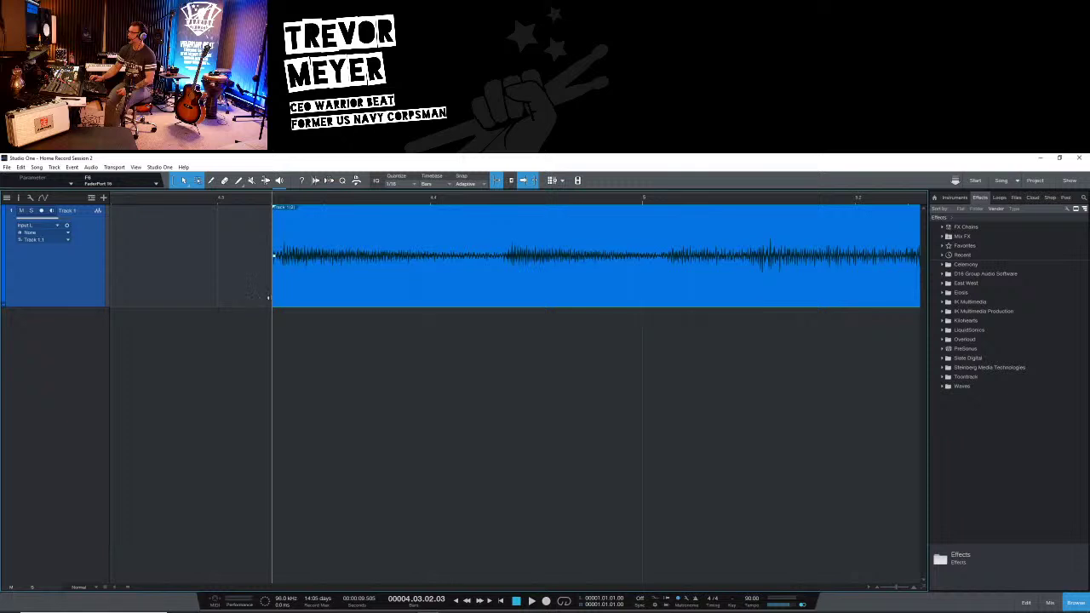
Set the guitar clip's start to about 4.03.01.90 and apply a short fade-in ending before the first note
left_click_drag(268, 297, 329, 297)
key("e")
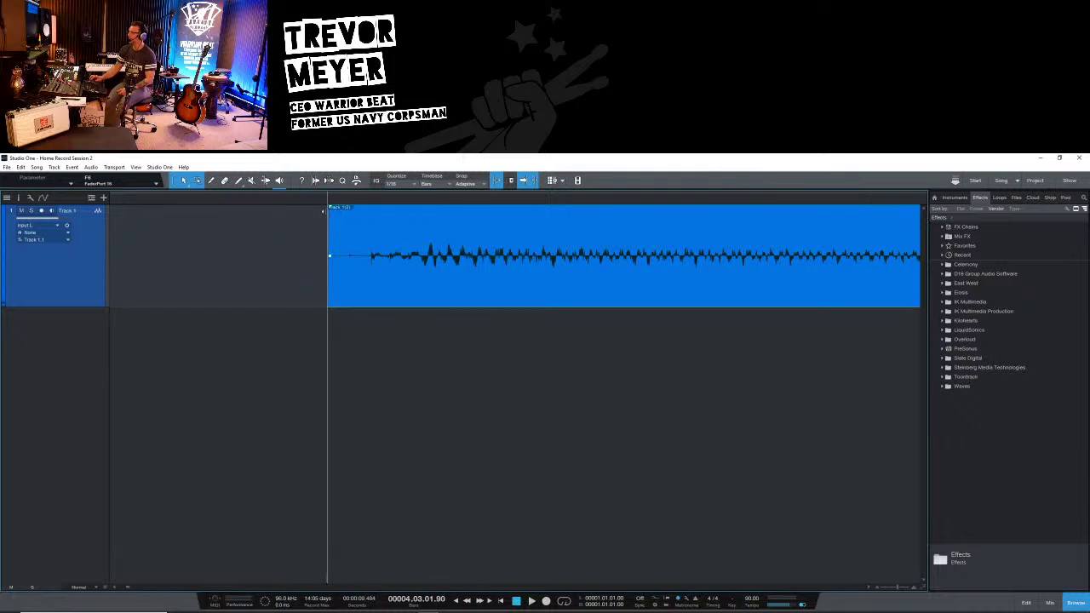
left_click_drag(331, 210, 340, 209)
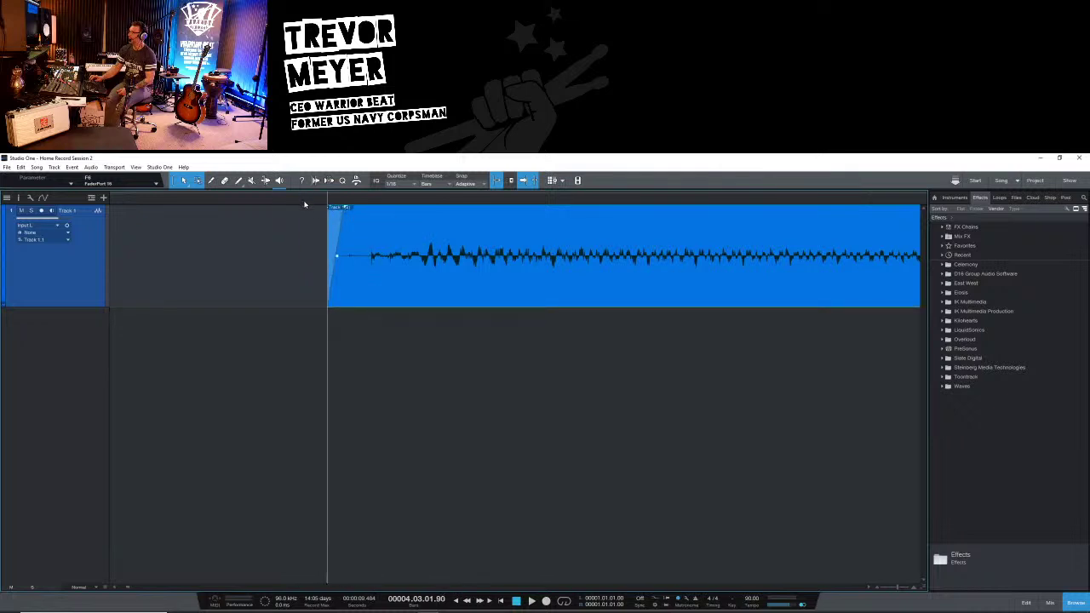
Play the trimmed guitar clip from just before its start to check the opening notes and fade-in
key("w")
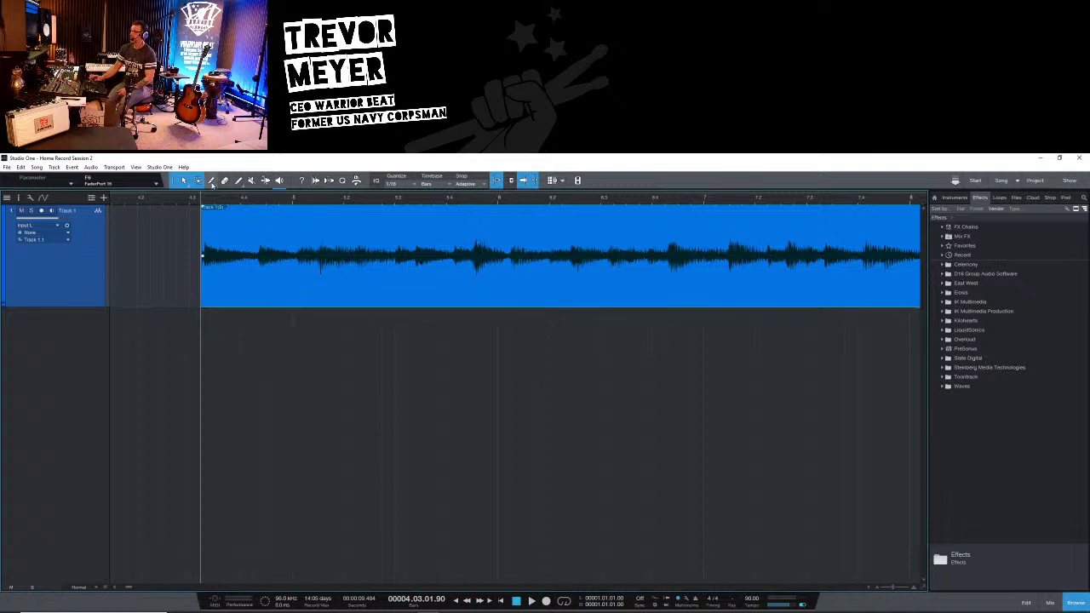
left_click(168, 200)
key("space")
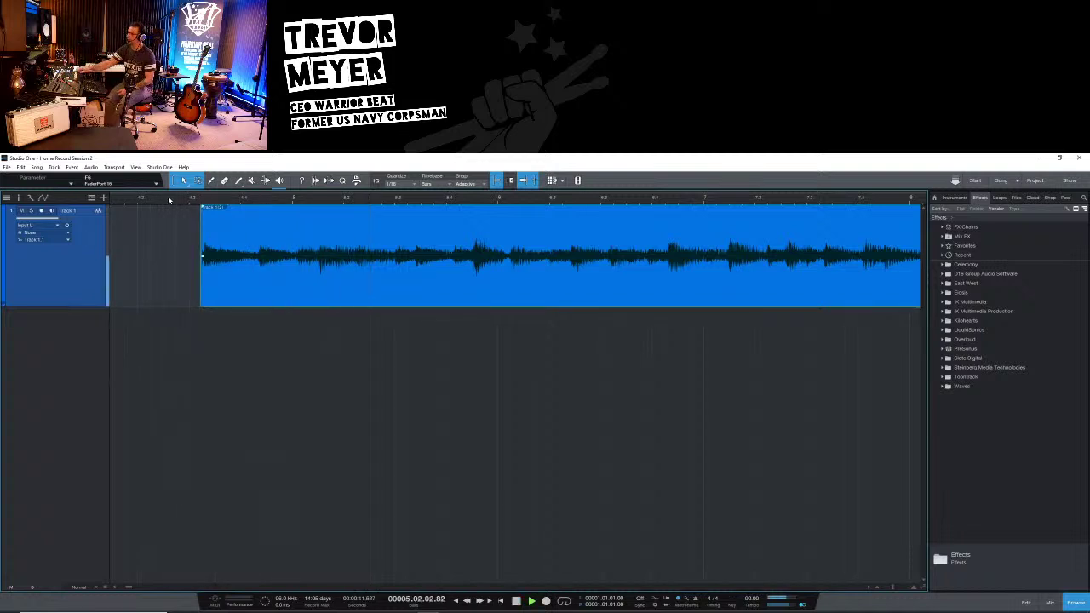
key("space")
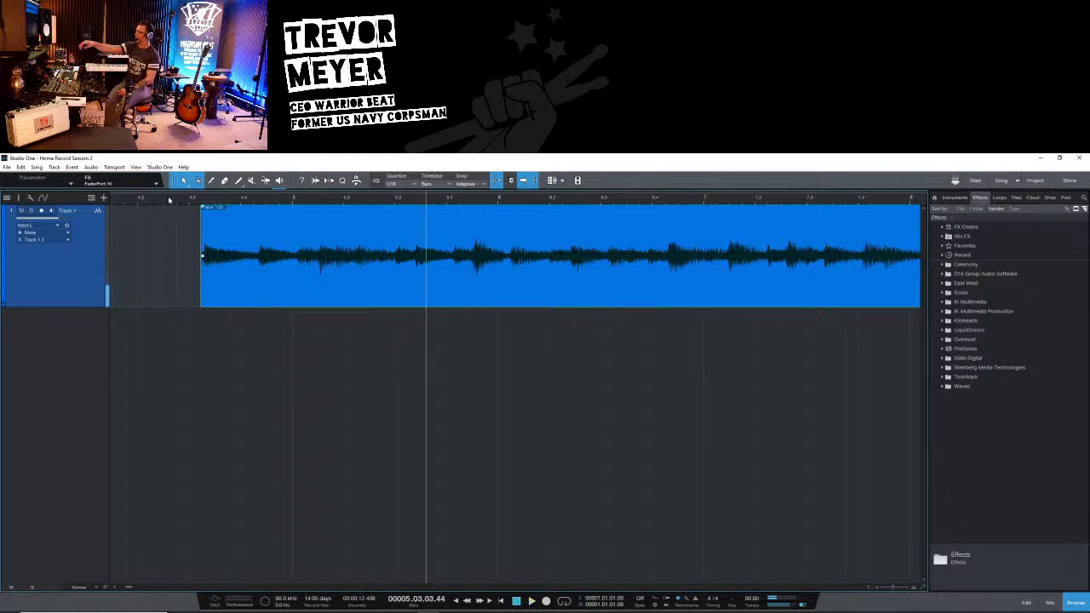
scroll(358, 224, "down", 5)
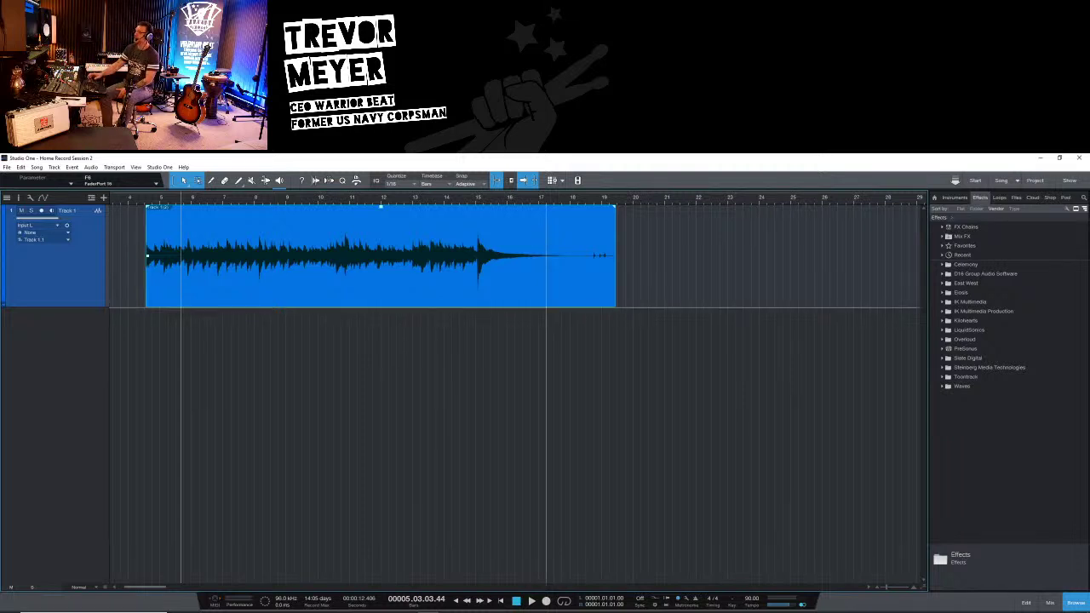
left_click(141, 202)
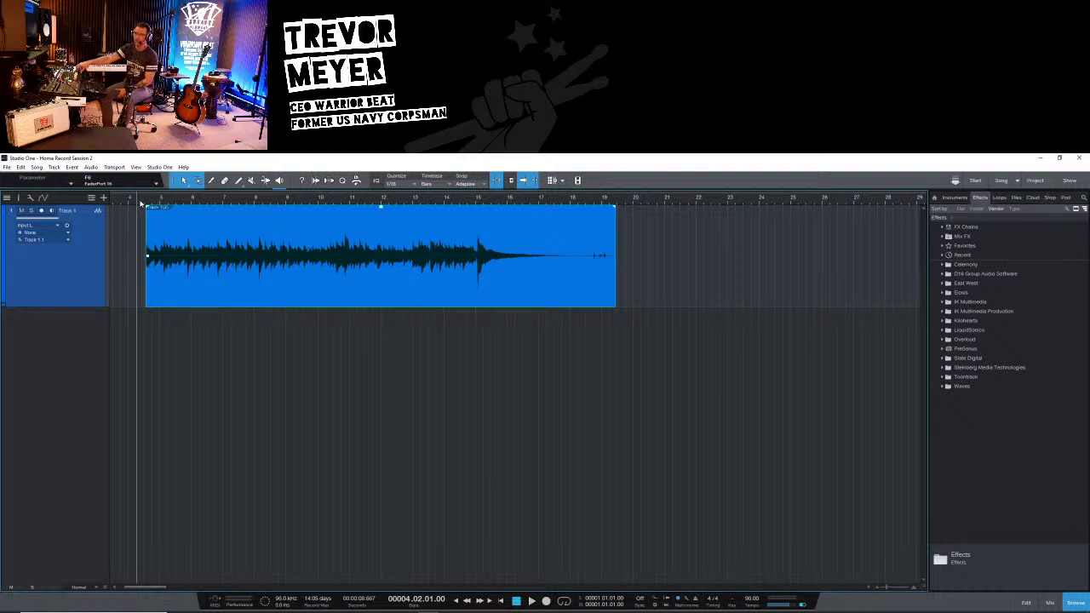
key("space")
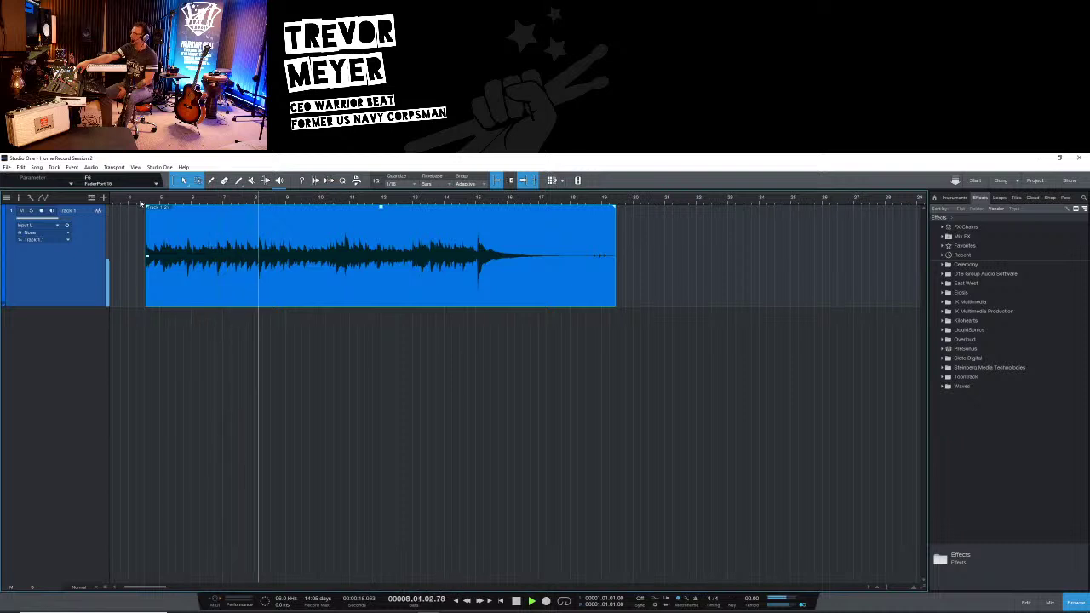
key("space")
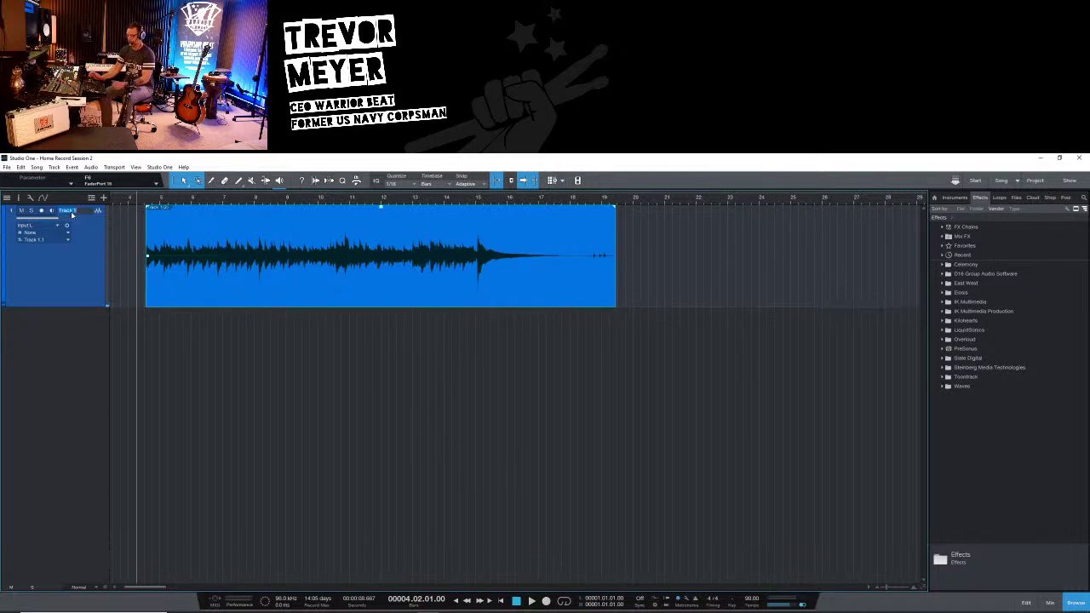
Rename the guitar track as Acoustic LD
type("A")
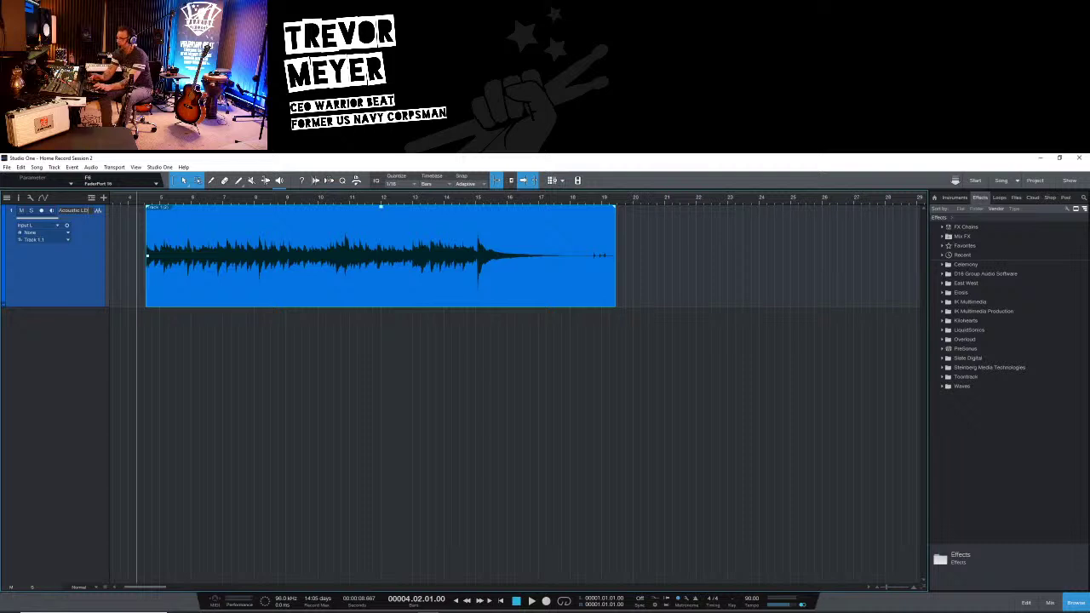
type("coustic LD")
key("Return")
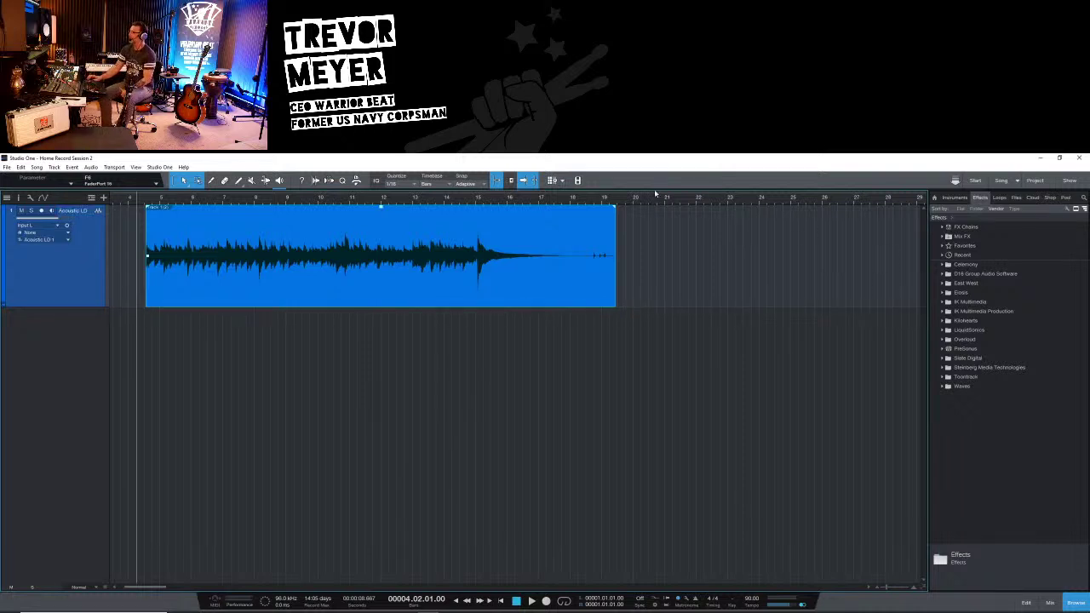
Audition the clip's ending from bar 15, trim its end to 18.01.01.00 and add a fade-out starting around bar 17
left_click_drag(464, 198, 513, 210)
left_click(457, 205)
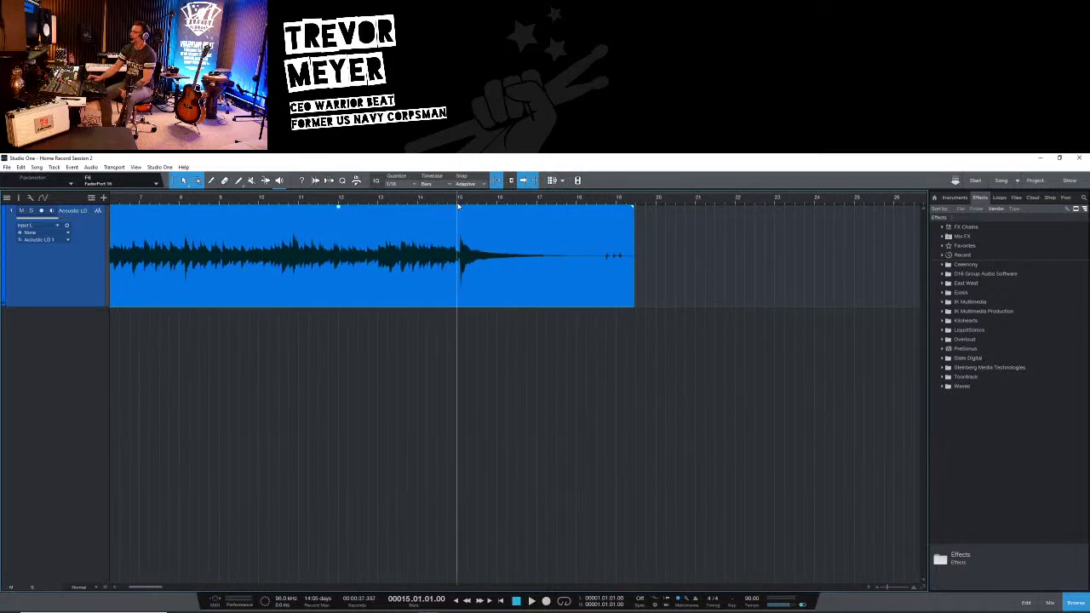
key("space")
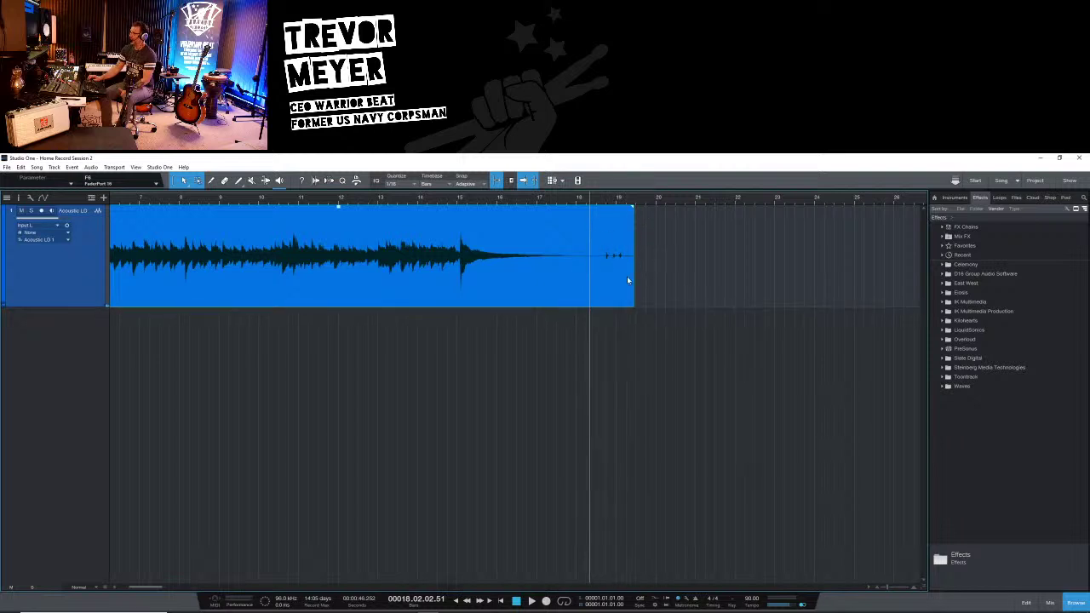
left_click_drag(634, 279, 579, 279)
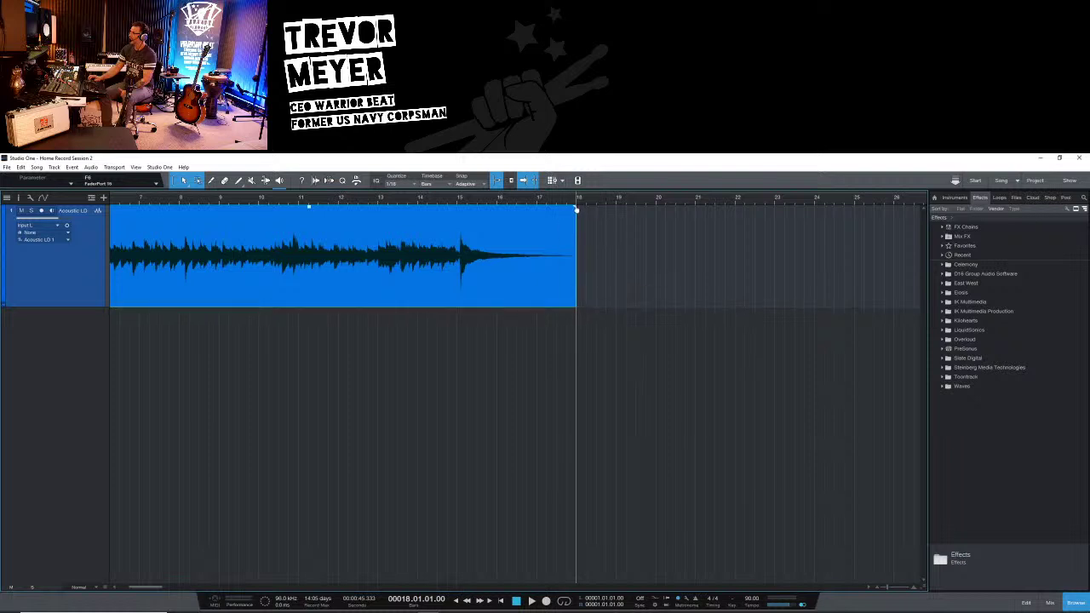
left_click_drag(577, 208, 535, 215)
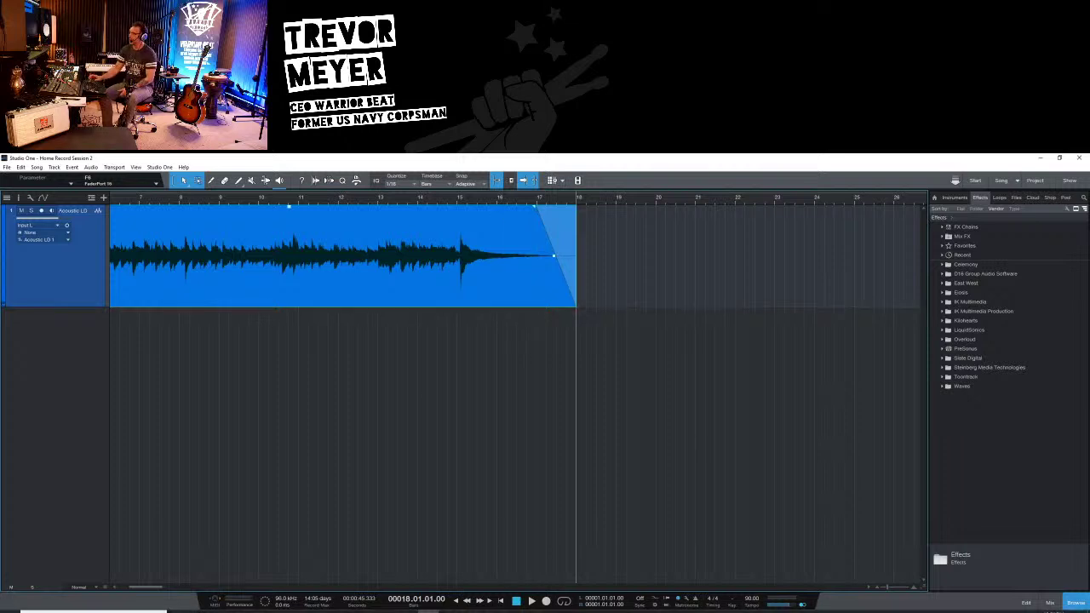
Switch to Streamlabs OBS and activate the TM - Full Cam (Lumix) scene
left_click(405, 605)
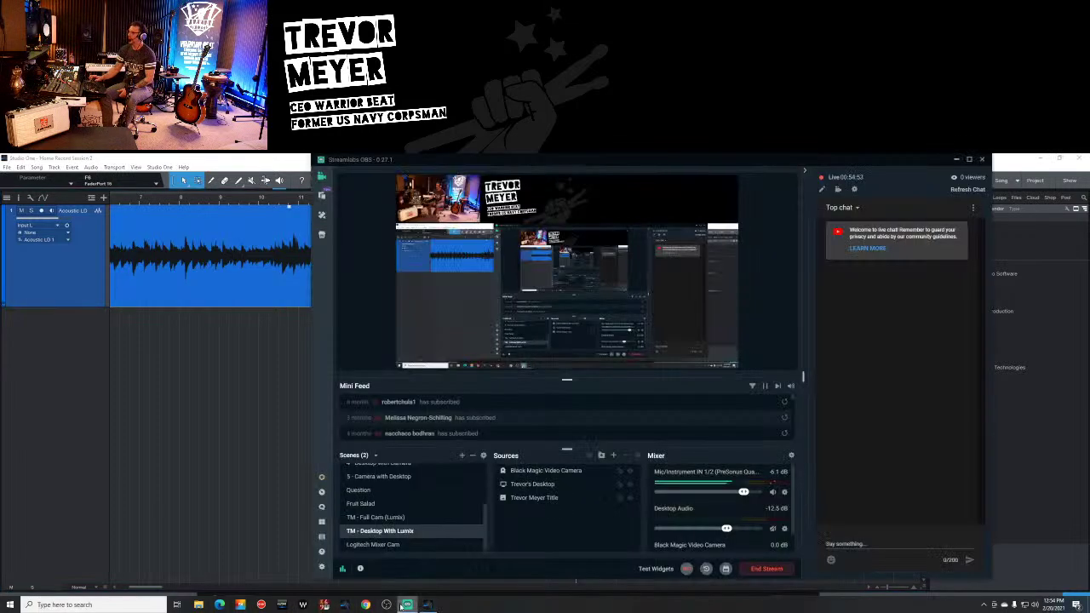
left_click(375, 517)
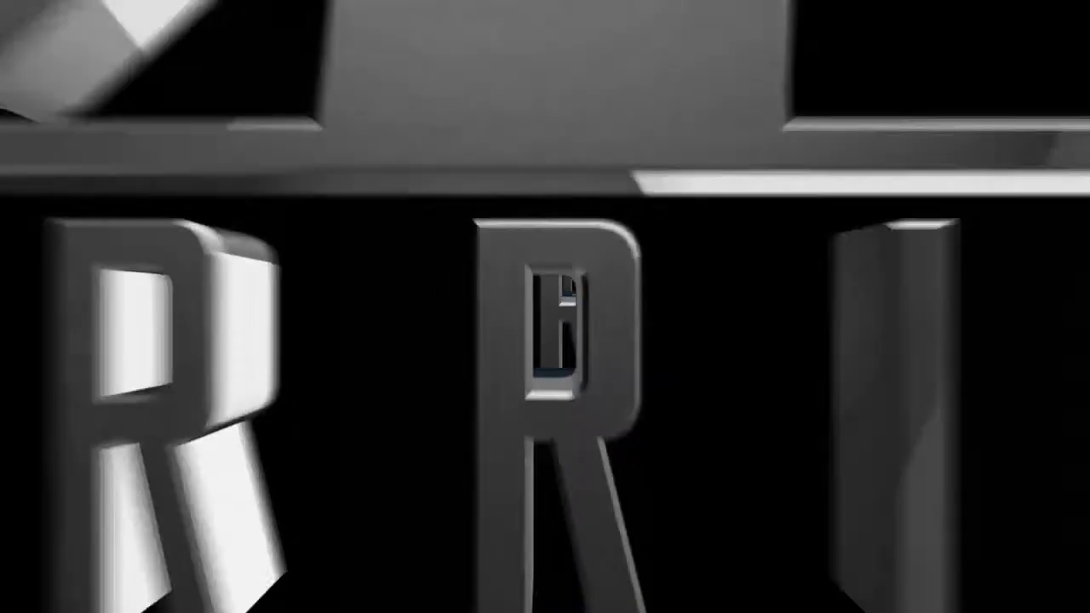
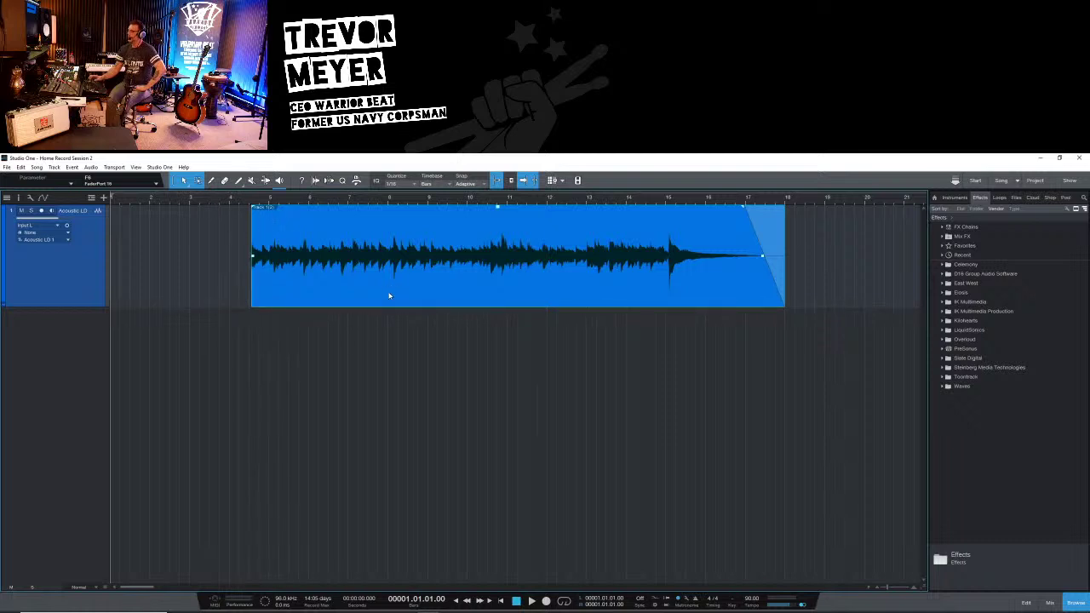
Move the guitar clip earlier so it starts at 2.01.01.00, and play it
left_click_drag(404, 300, 384, 281)
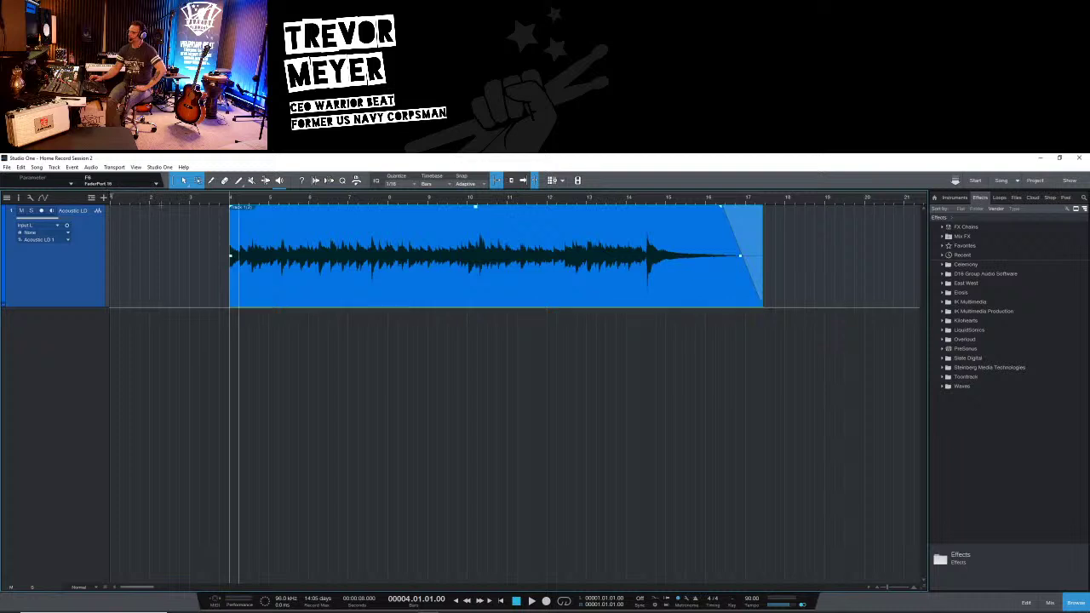
left_click_drag(126, 207, 151, 208)
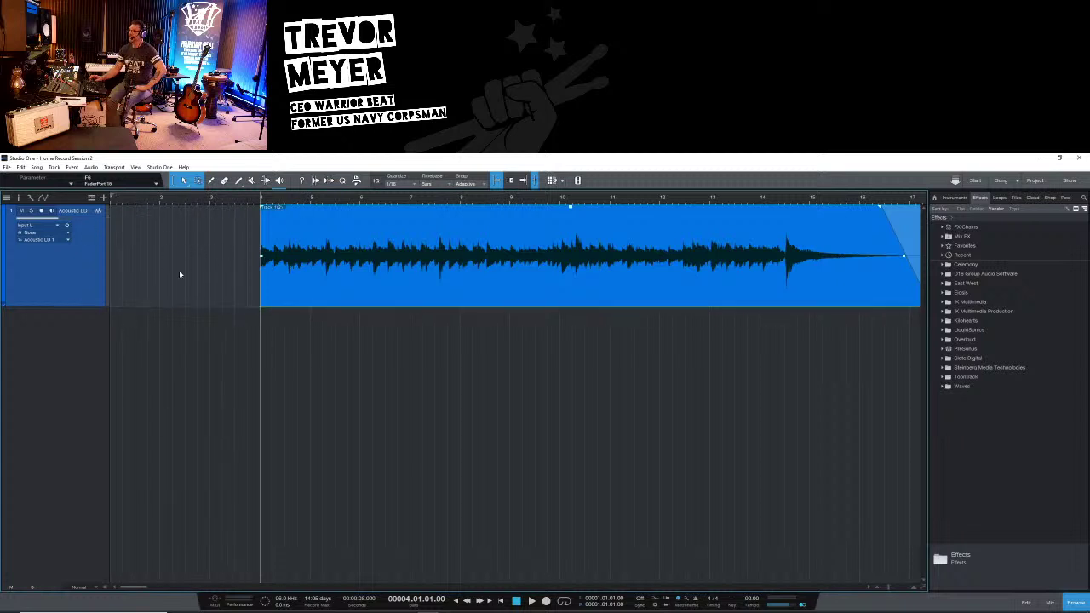
left_click_drag(362, 295, 263, 293)
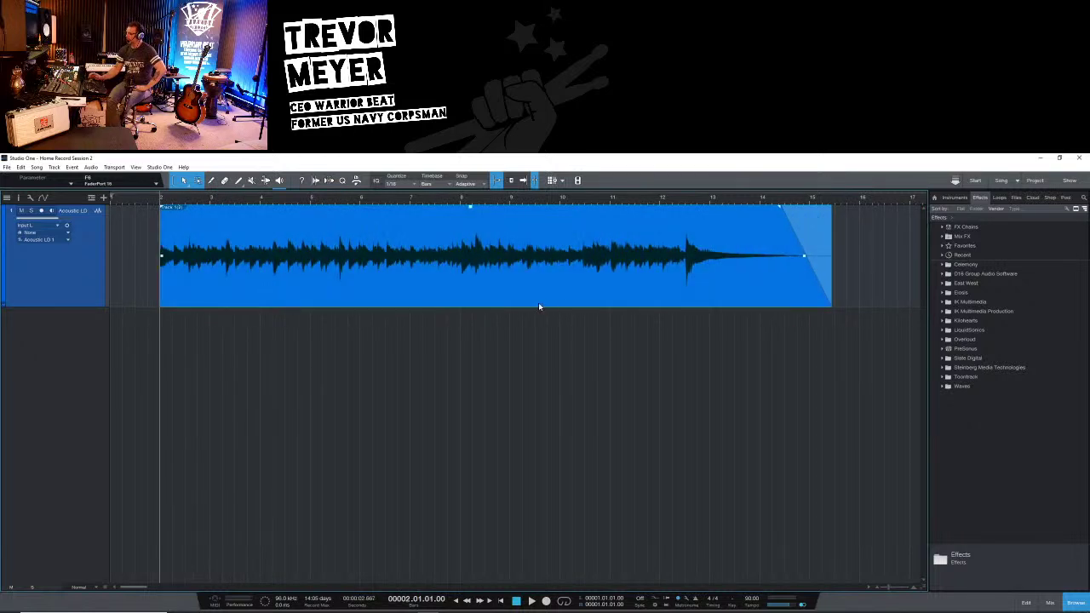
key("space")
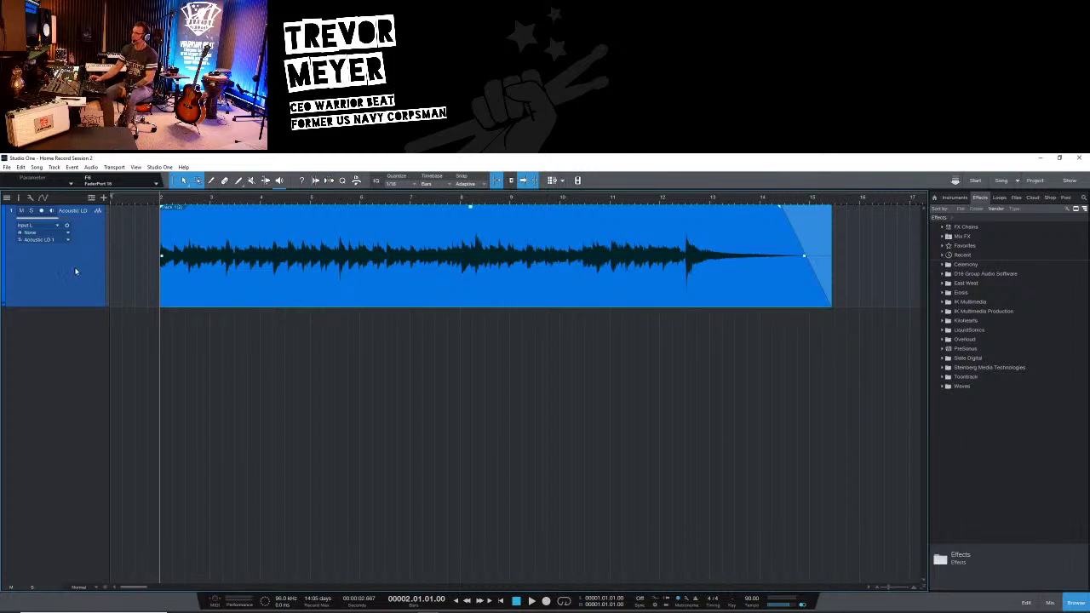
Mute and unmute the Acoustic LD track during playback, and leave the track soloed
left_click(22, 210)
left_click(21, 211)
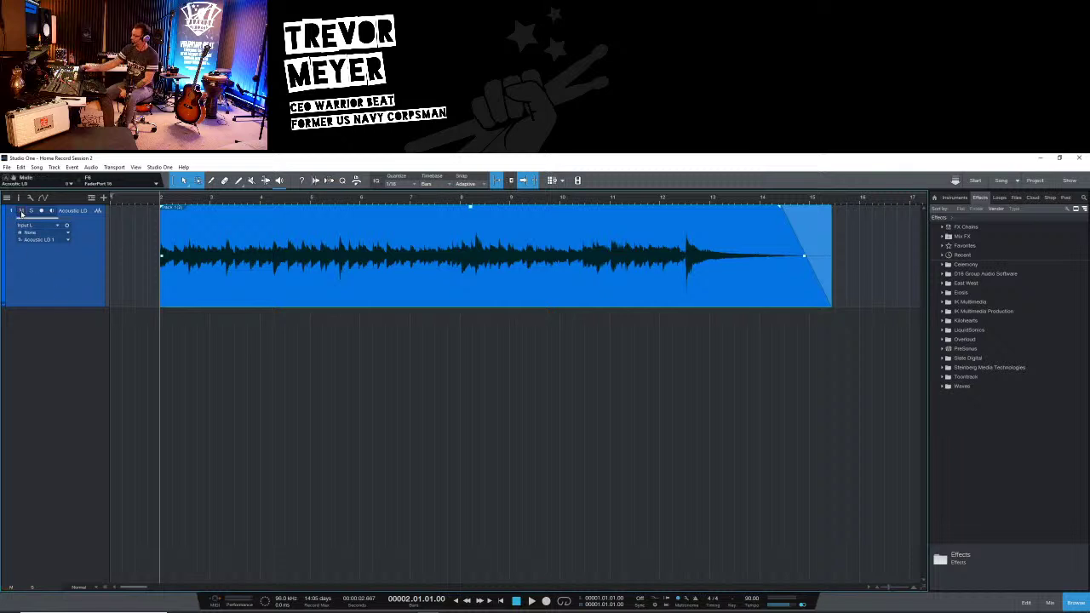
key("space")
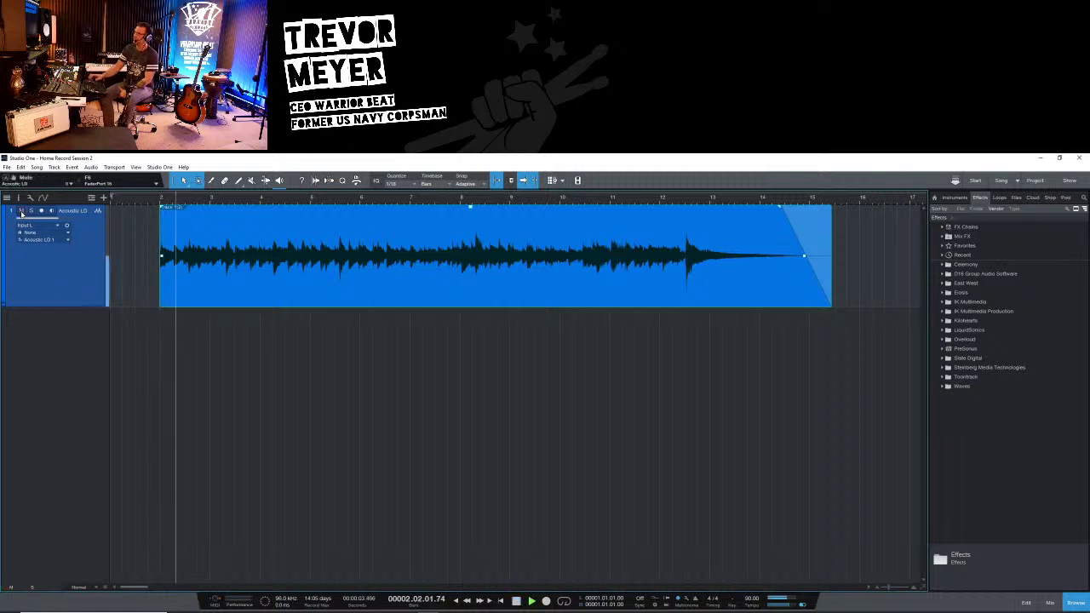
left_click(22, 210)
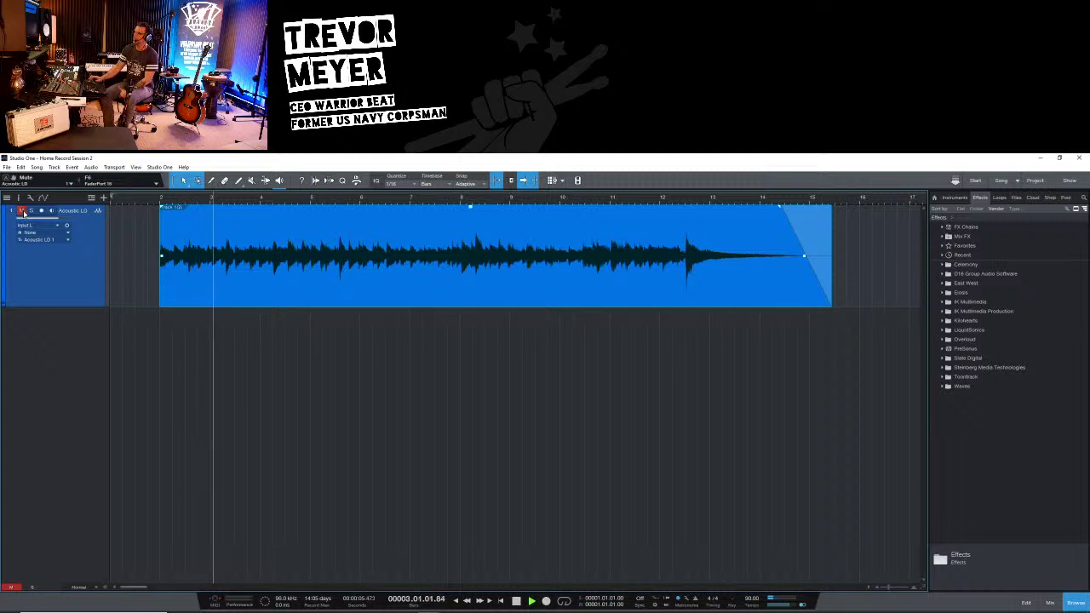
left_click(21, 210)
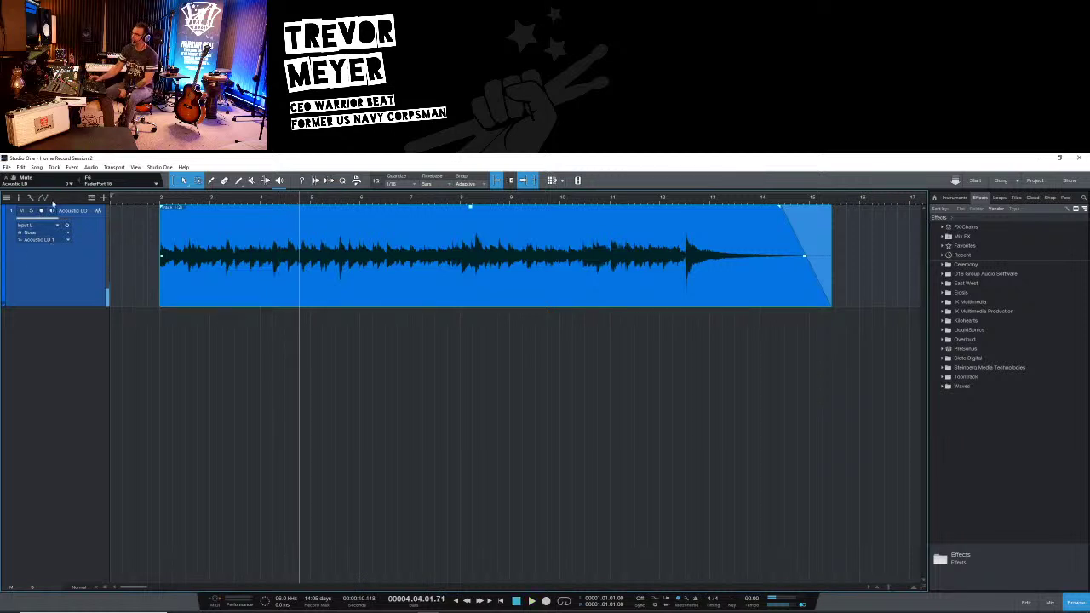
left_click(31, 211)
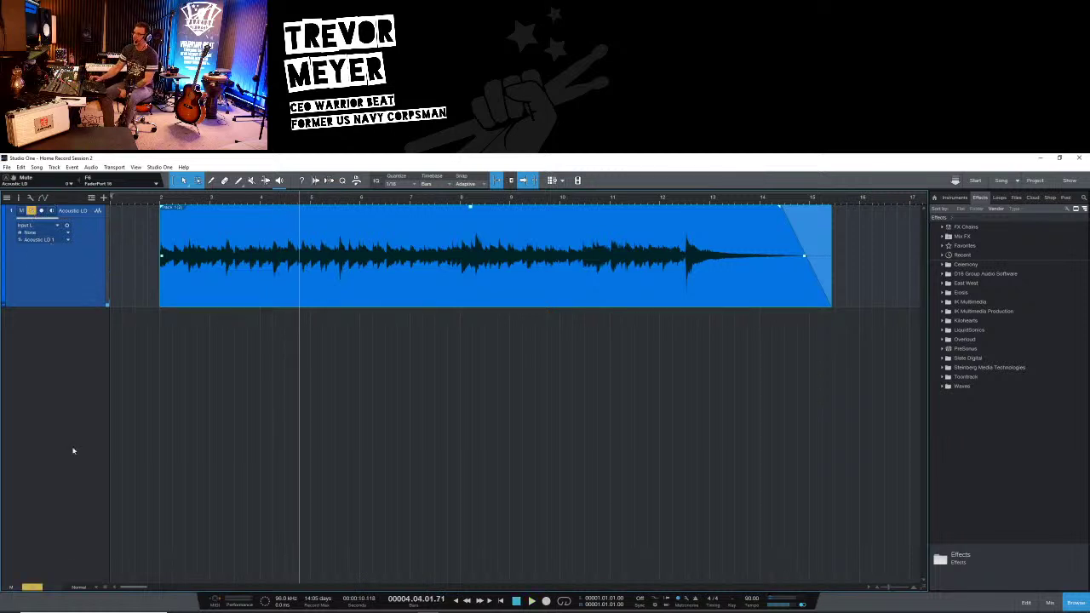
Arm the Acoustic LD track for recording, toggle its input monitoring, and disarm it again
left_click(42, 211)
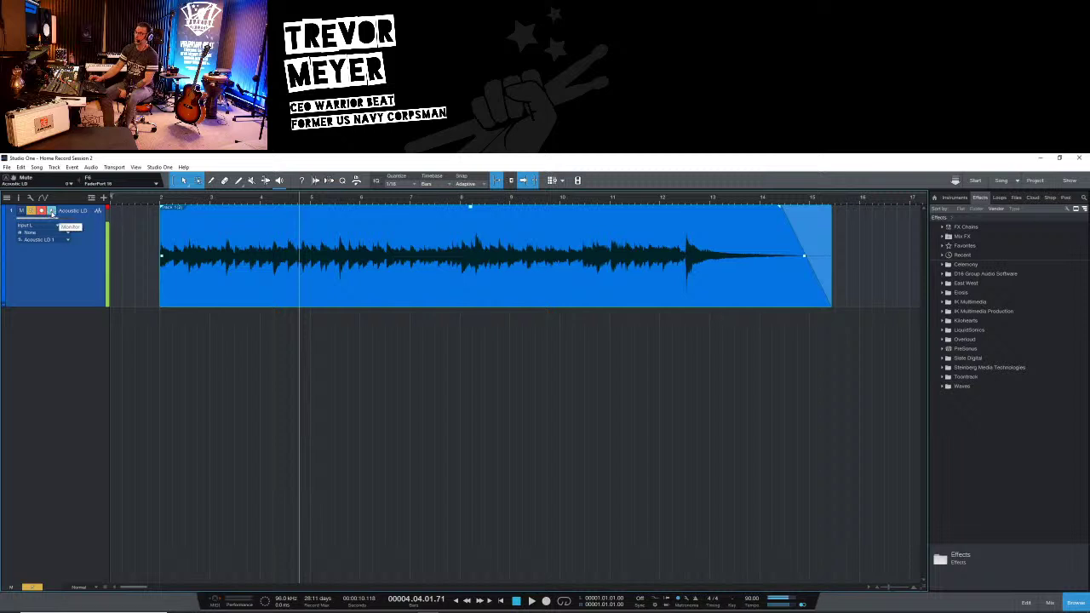
left_click(52, 211)
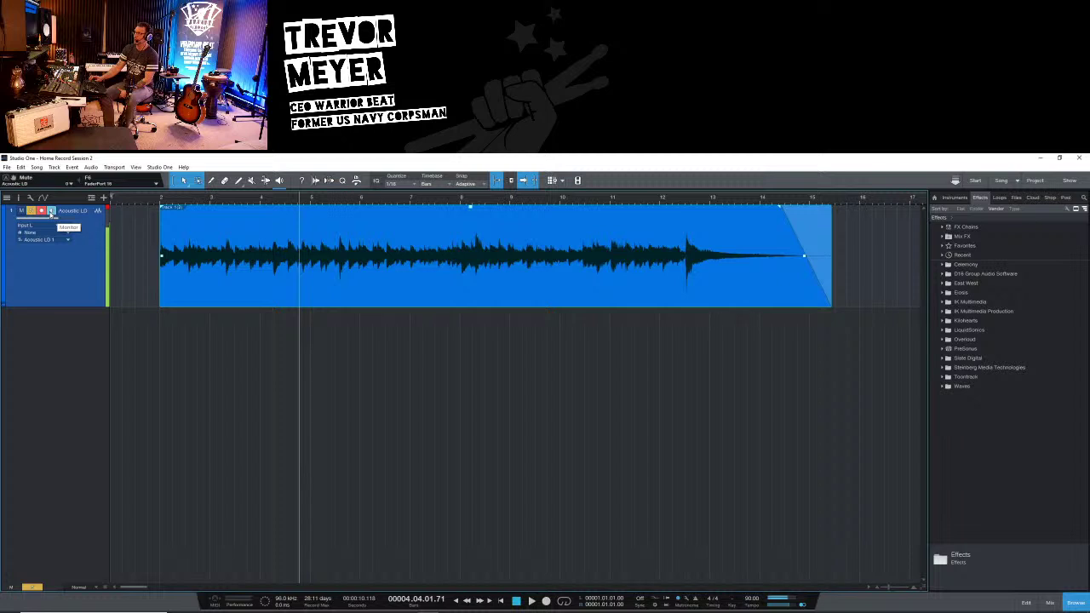
left_click(51, 212)
left_click(41, 212)
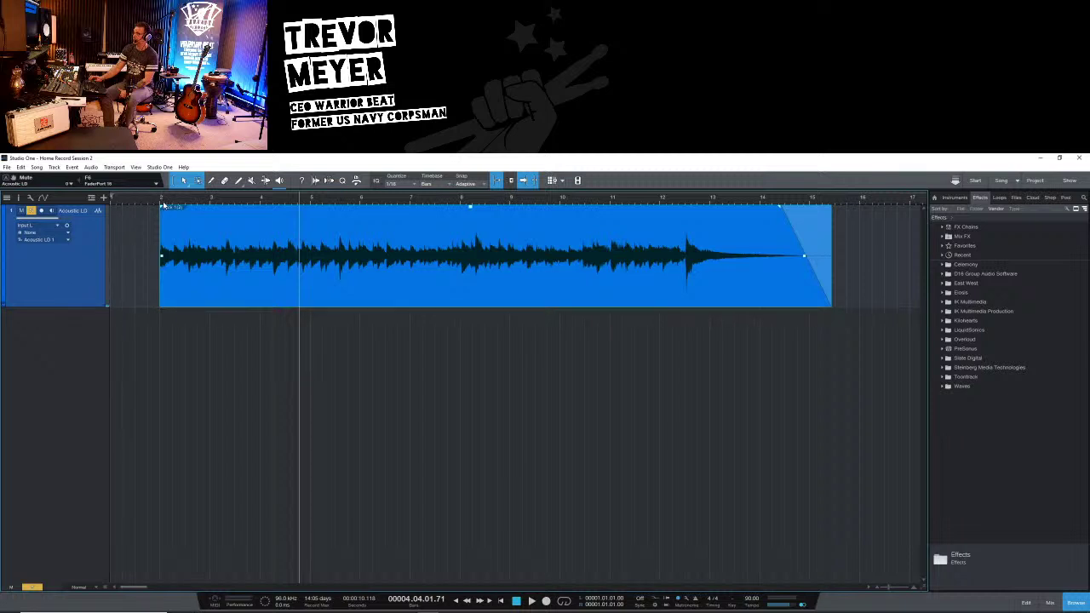
Return the playhead to bar 2 and show the mixer at full height with taller channel faders
left_click(161, 203)
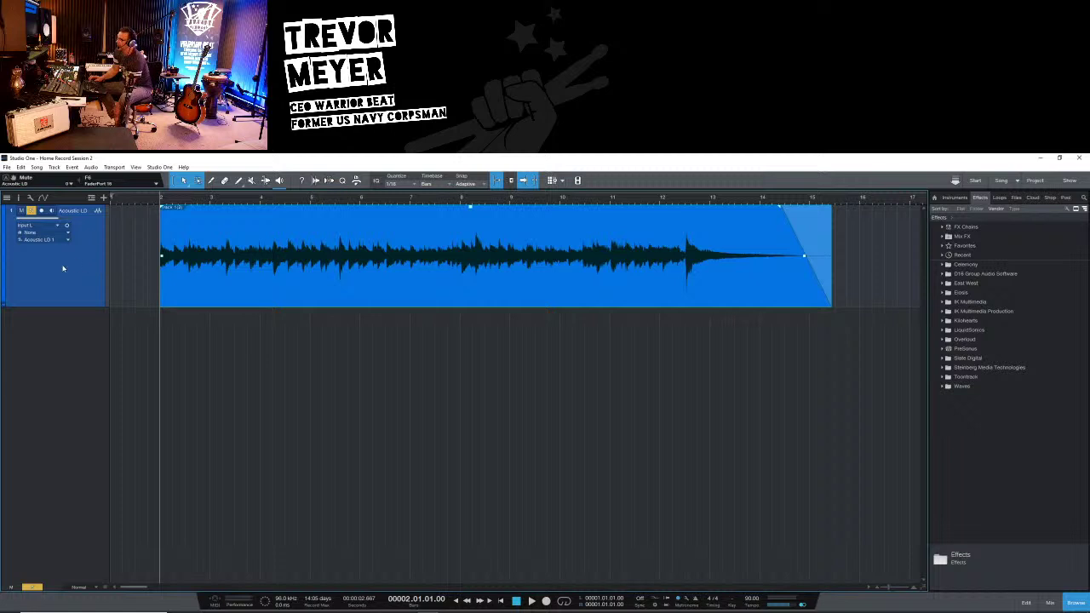
key("F3")
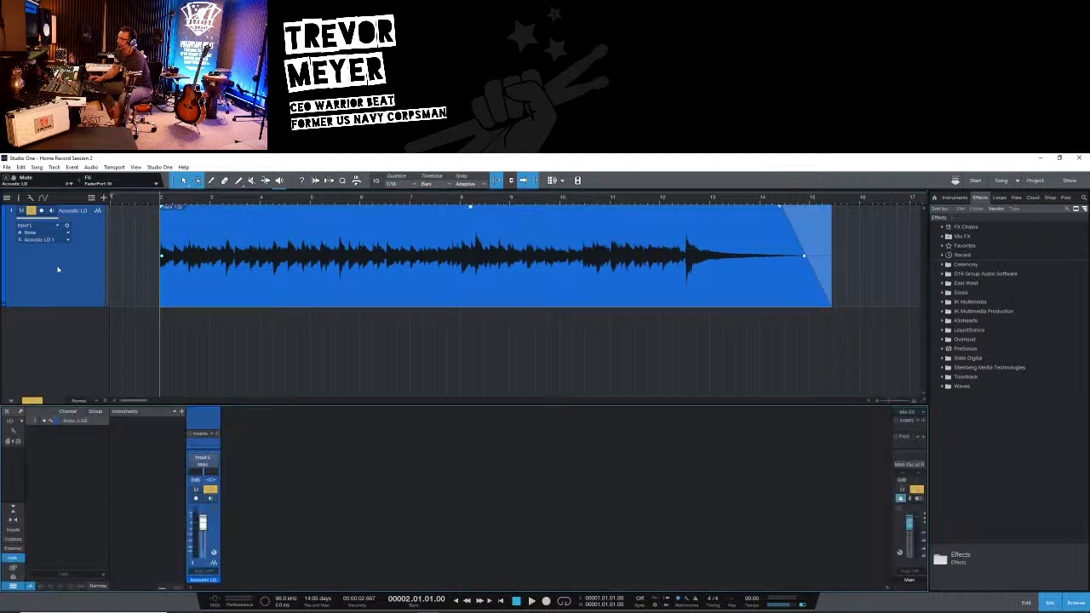
left_click_drag(302, 406, 273, 194)
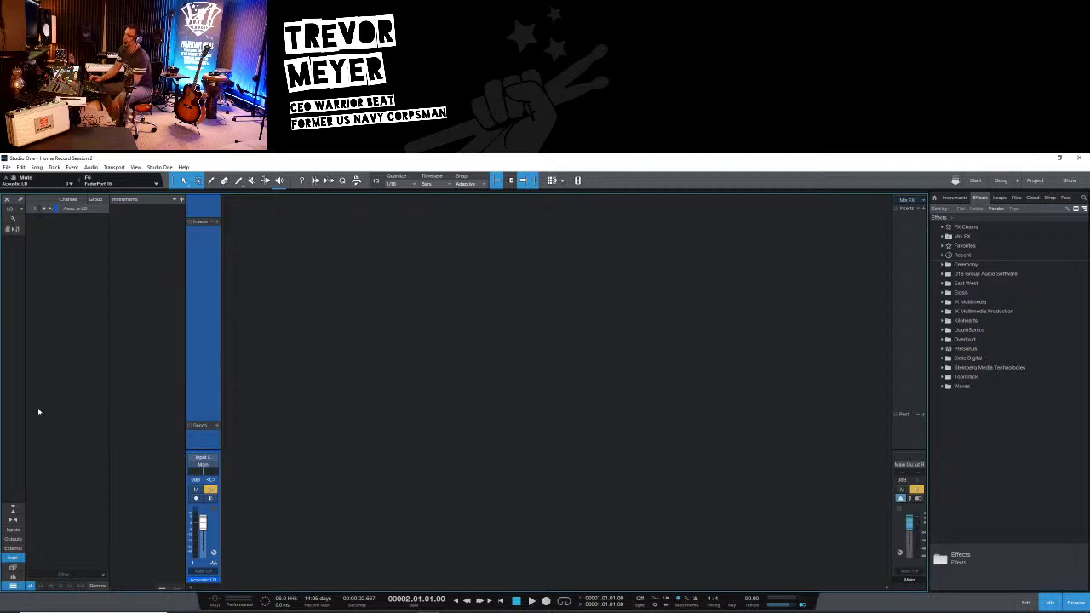
left_click_drag(206, 446, 197, 261)
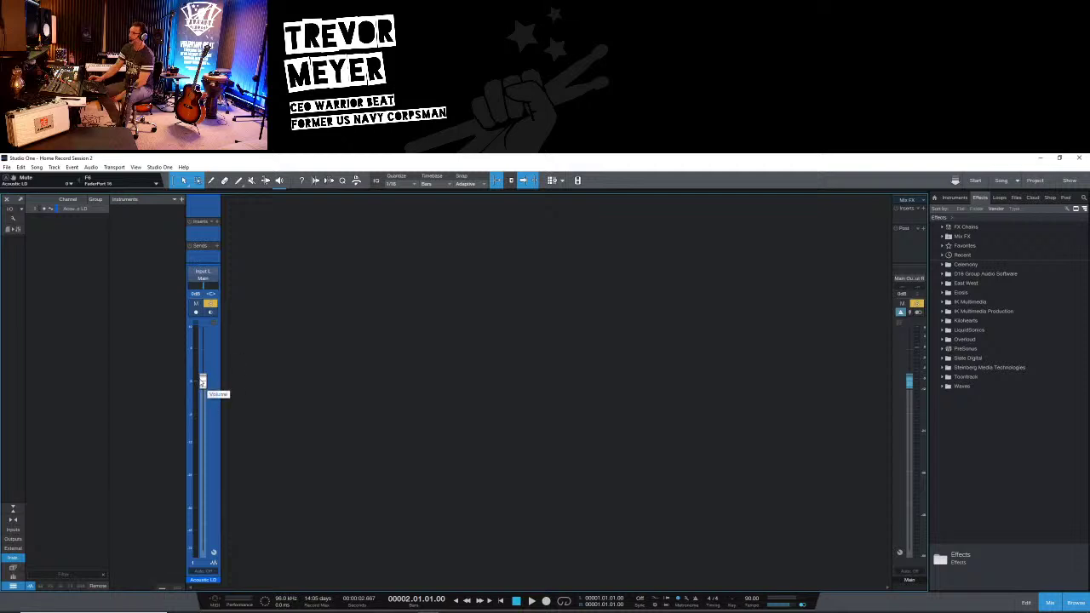
Bring up Streamlabs OBS and return to the Acoustic LD volume fader in Studio One
mouse_move(226, 606)
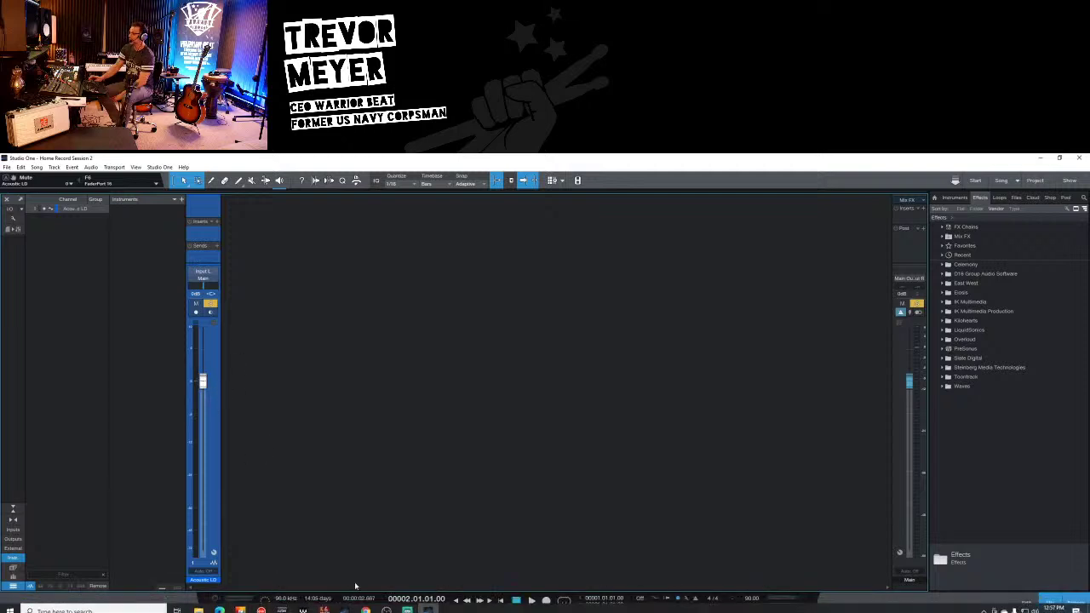
left_click(407, 605)
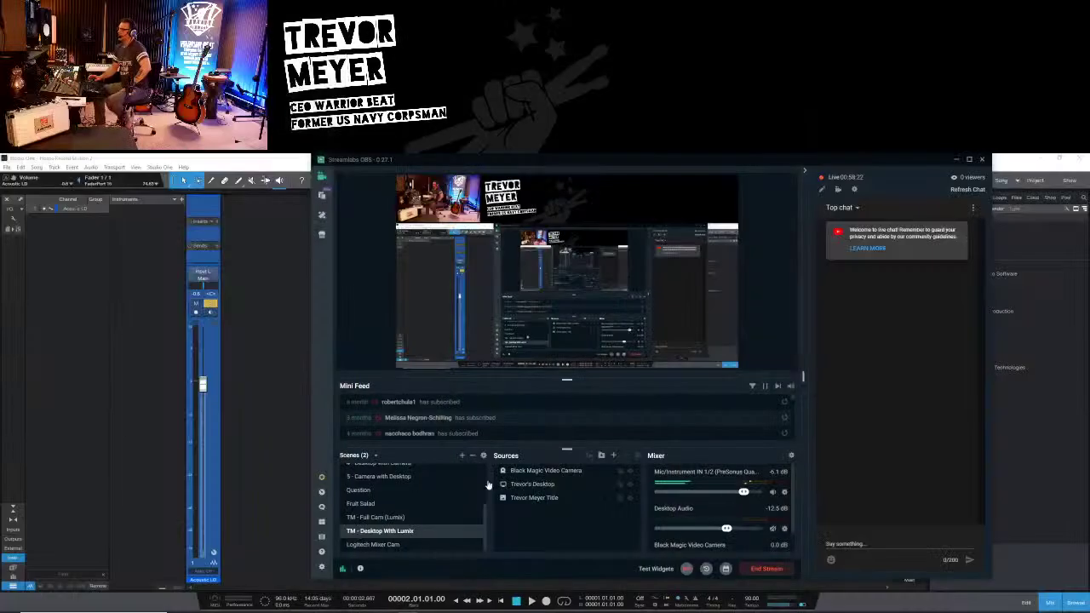
left_click(202, 384)
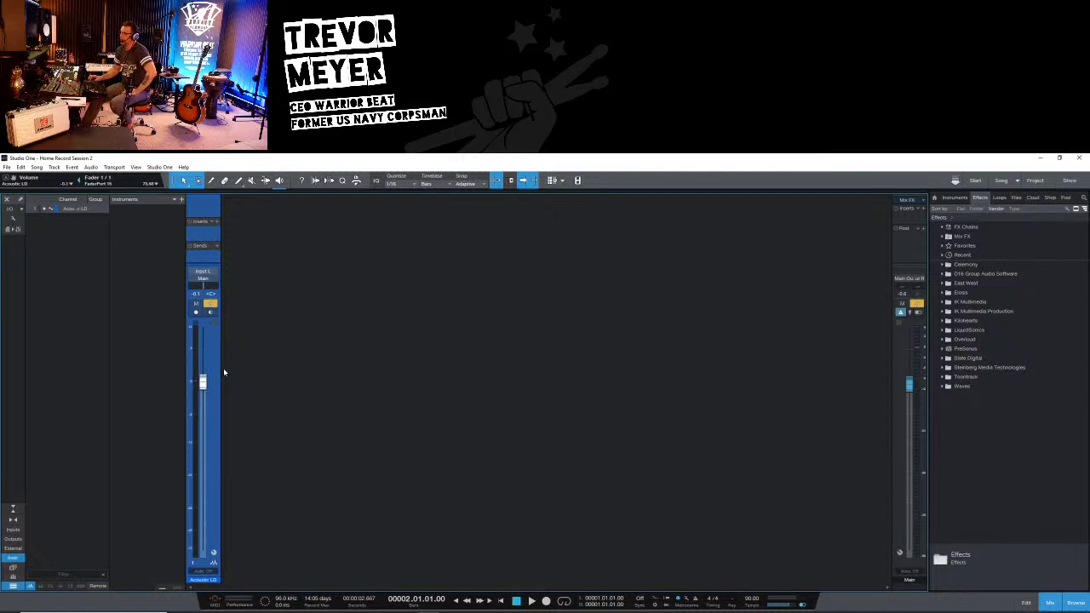
Set the Acoustic LD and Main channel volume faders to 0 dB, with the browser hidden to widen the mixer
mouse_move(205, 383)
left_mouse_down()
mouse_move(204, 361)
mouse_move(196, 421)
mouse_move(190, 386)
left_mouse_up()
left_click_drag(191, 386, 192, 386)
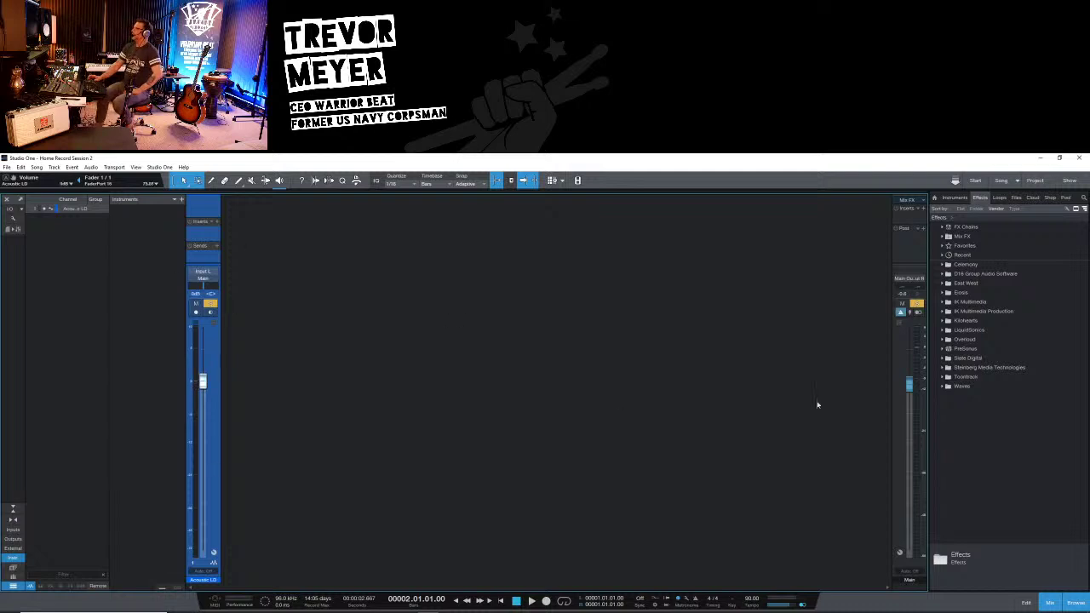
left_click(1076, 603)
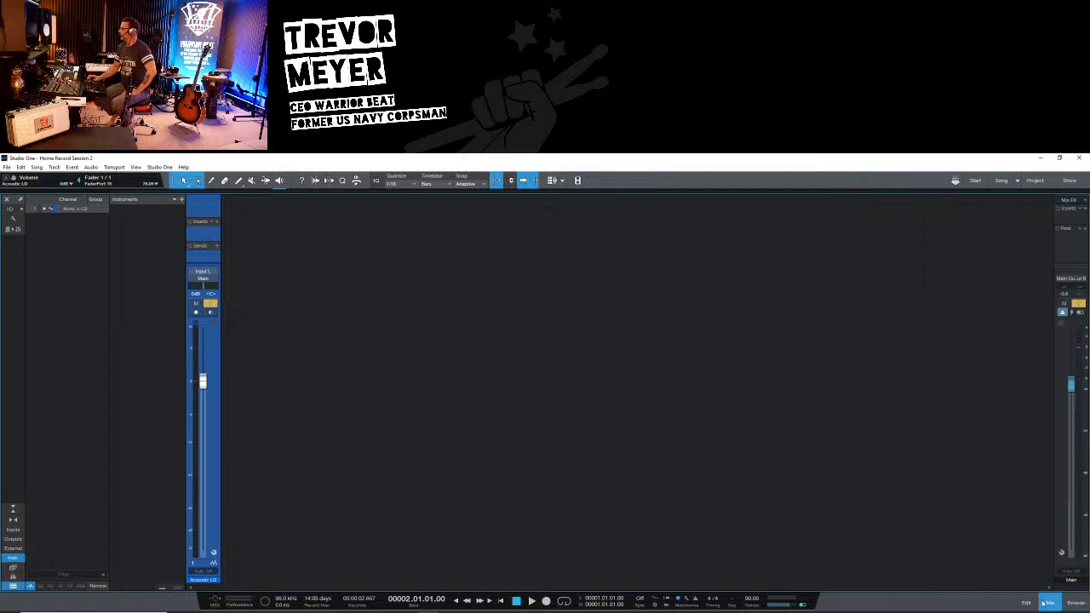
left_click(1072, 389)
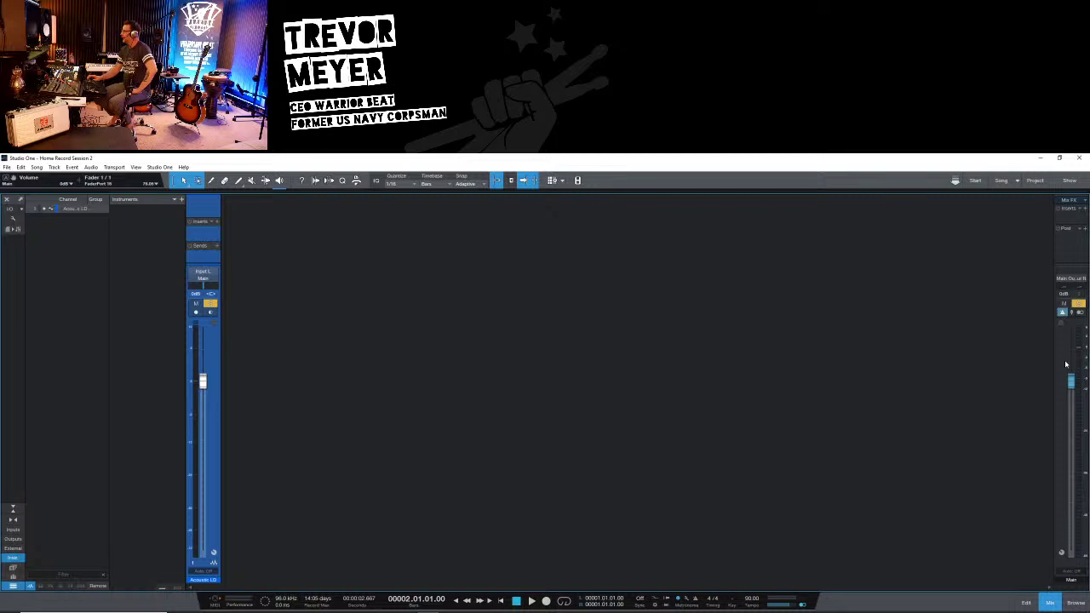
Clear the active solo and hide the mixer's channel list and instruments rack
left_click(1079, 304)
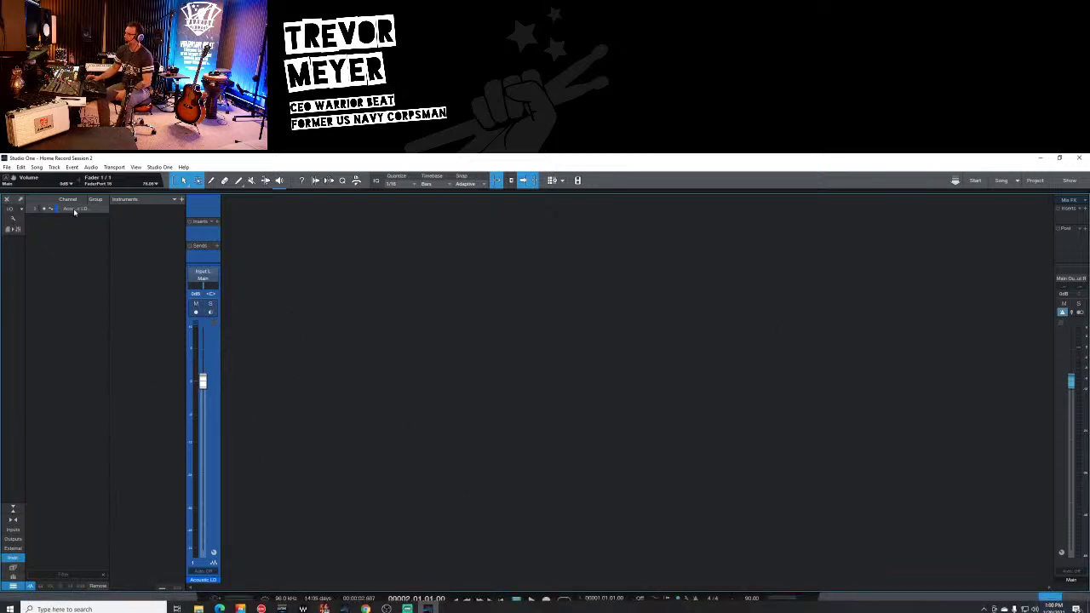
left_click(15, 587)
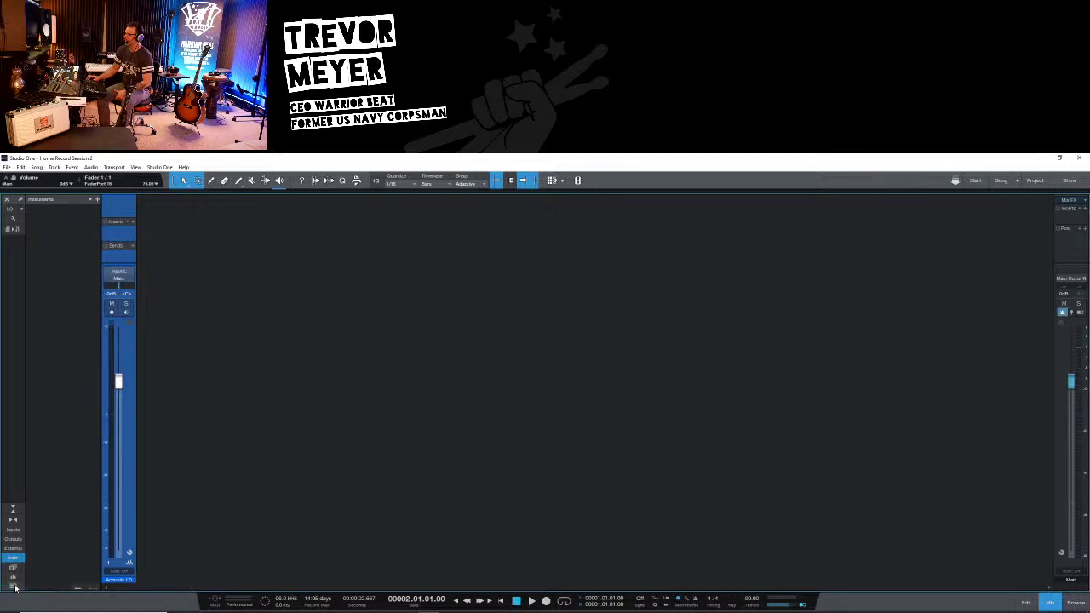
left_click(12, 558)
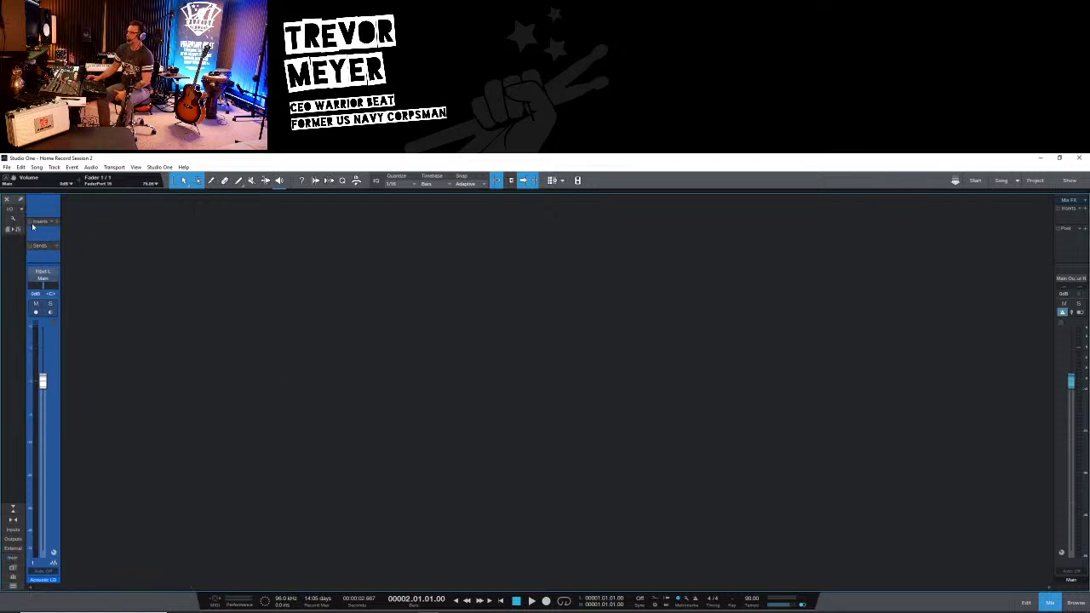
Show the effects browser and look through the PreSonus plug-ins, then collapse that vendor folder
left_click(1076, 603)
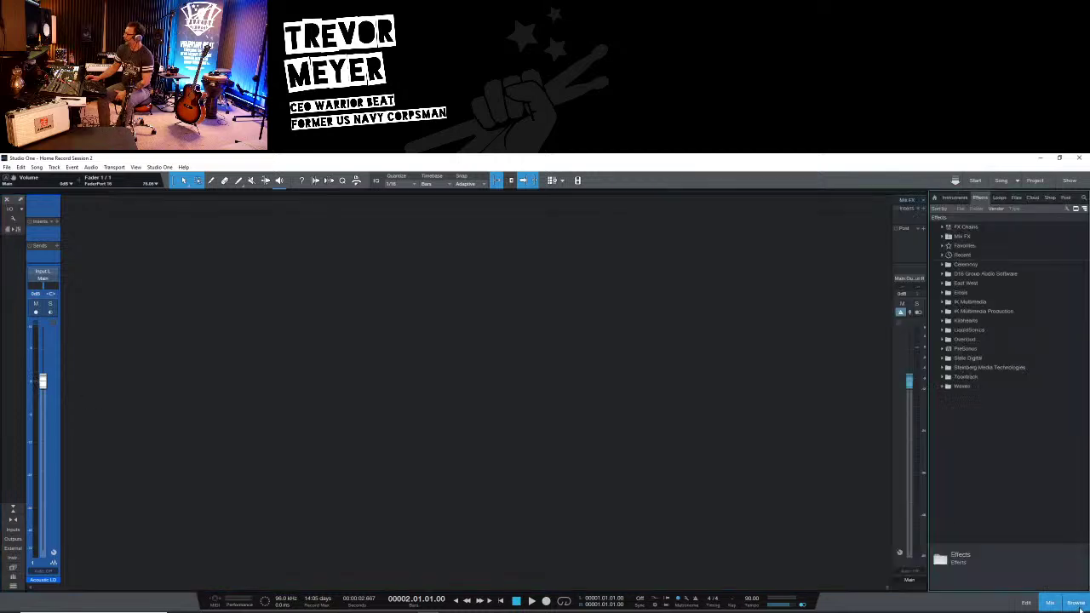
left_click(946, 349)
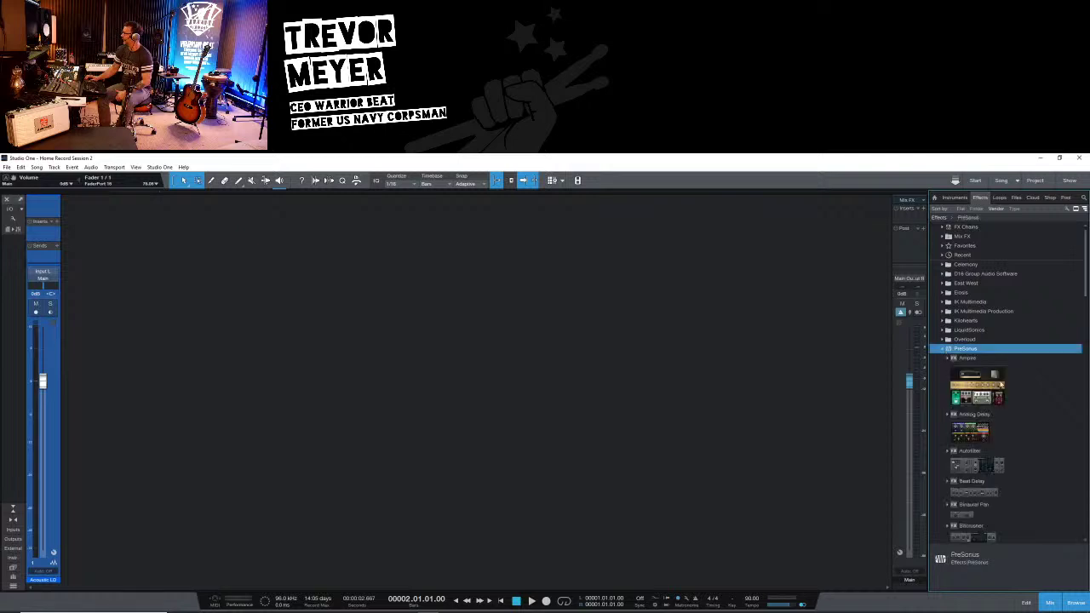
scroll(1000, 384, "down", 3)
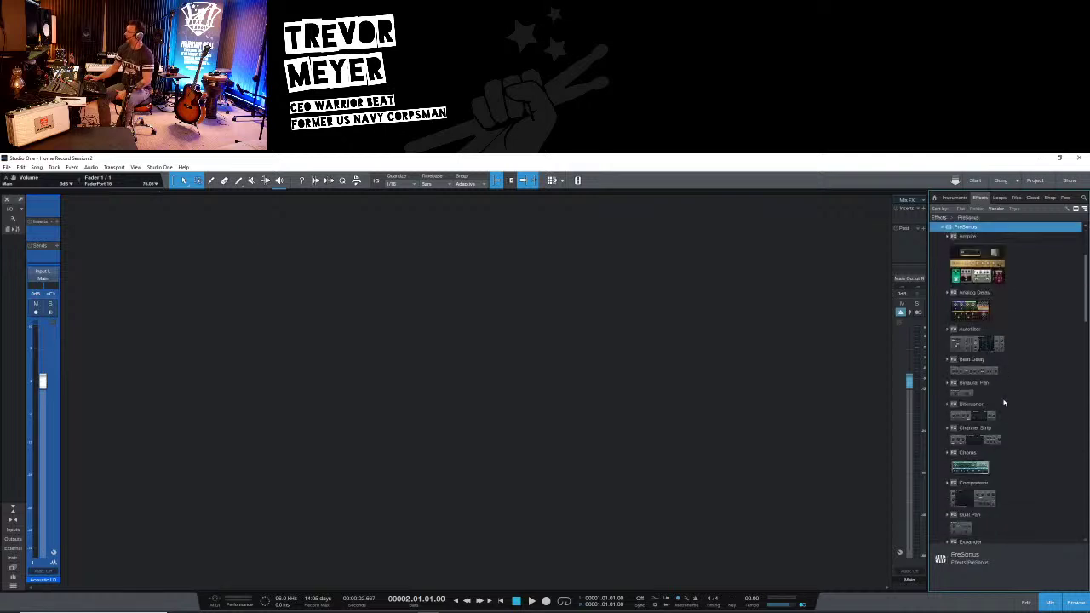
scroll(1004, 402, "down", 2)
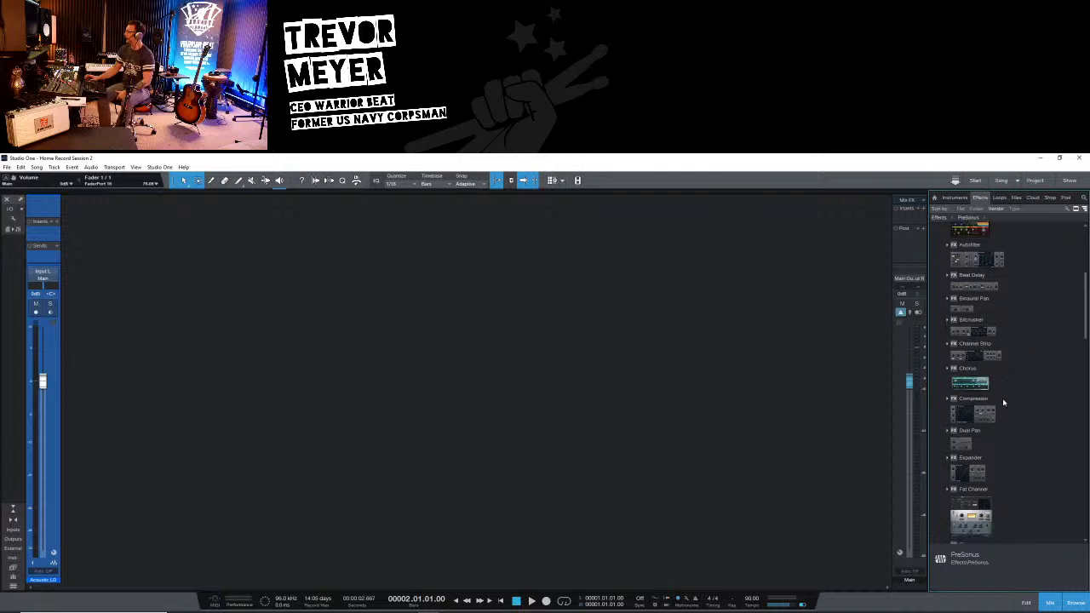
scroll(1003, 402, "down", 4)
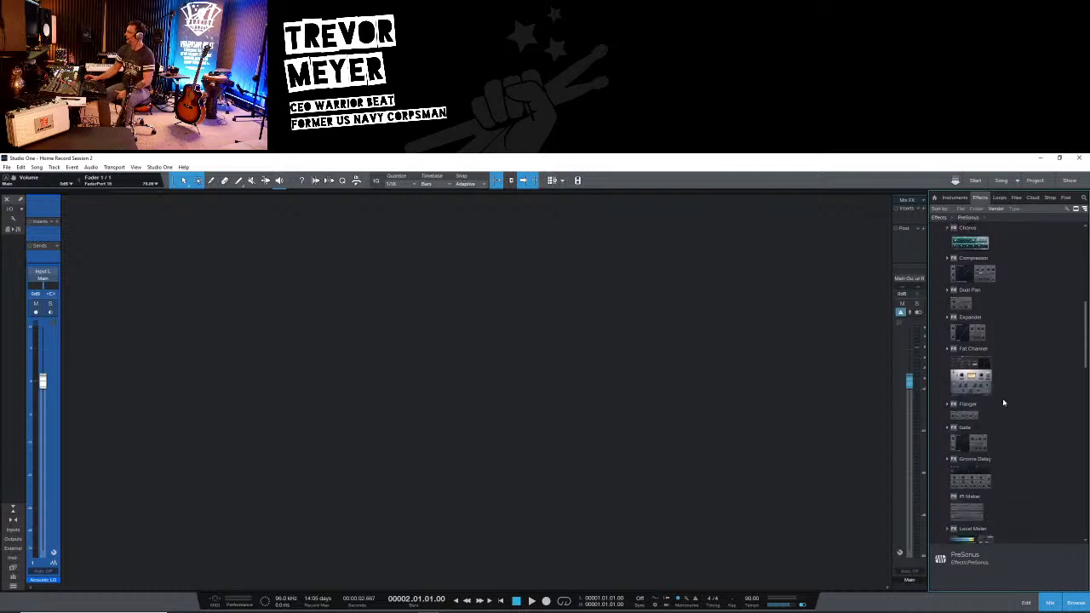
scroll(1026, 368, "down", 6)
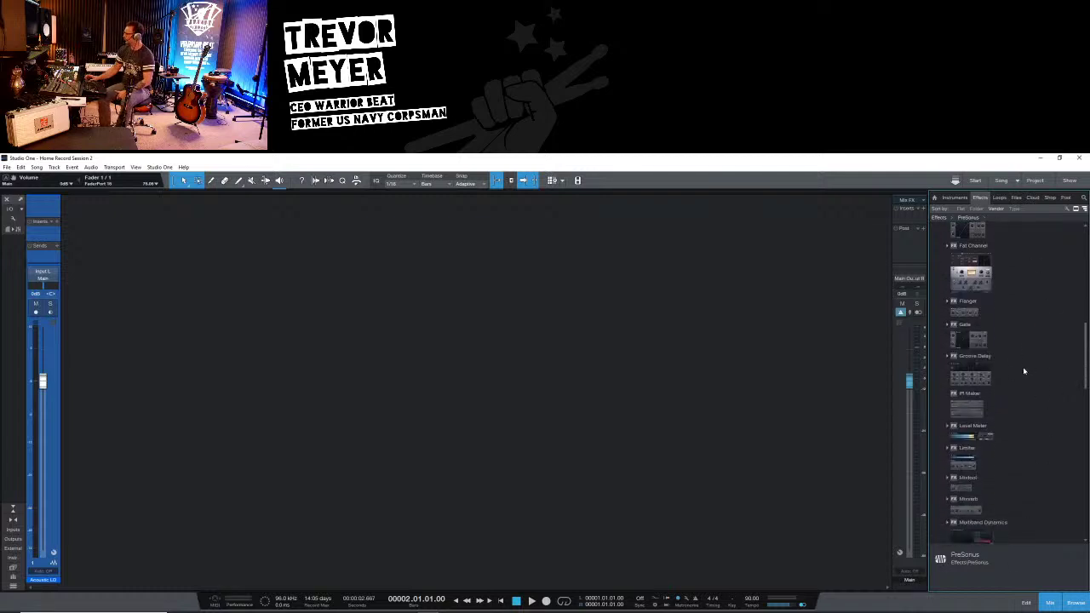
scroll(1022, 371, "down", 1)
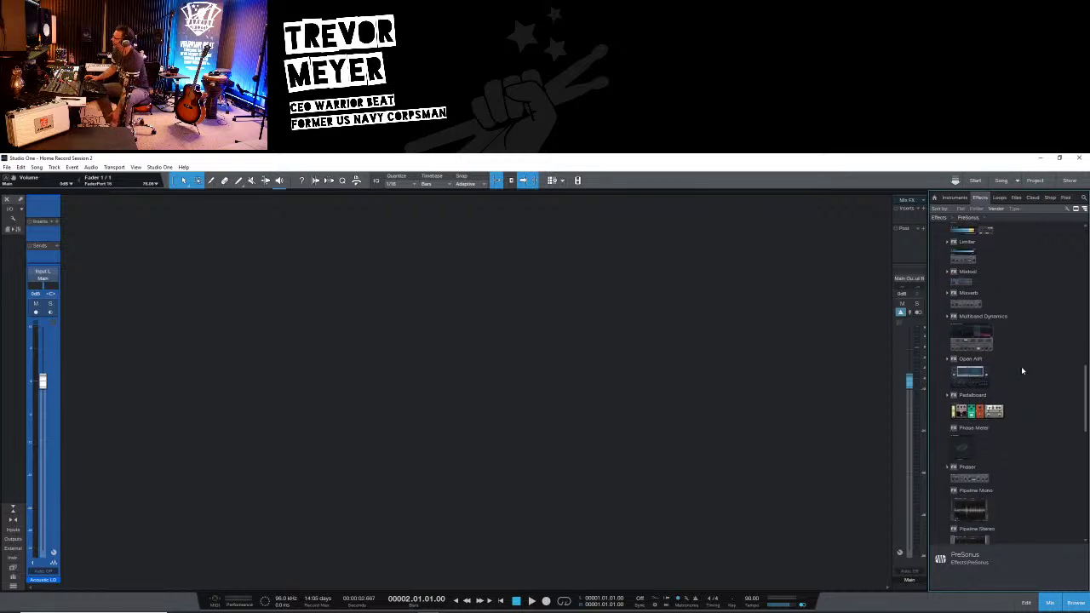
scroll(1021, 371, "up", 3)
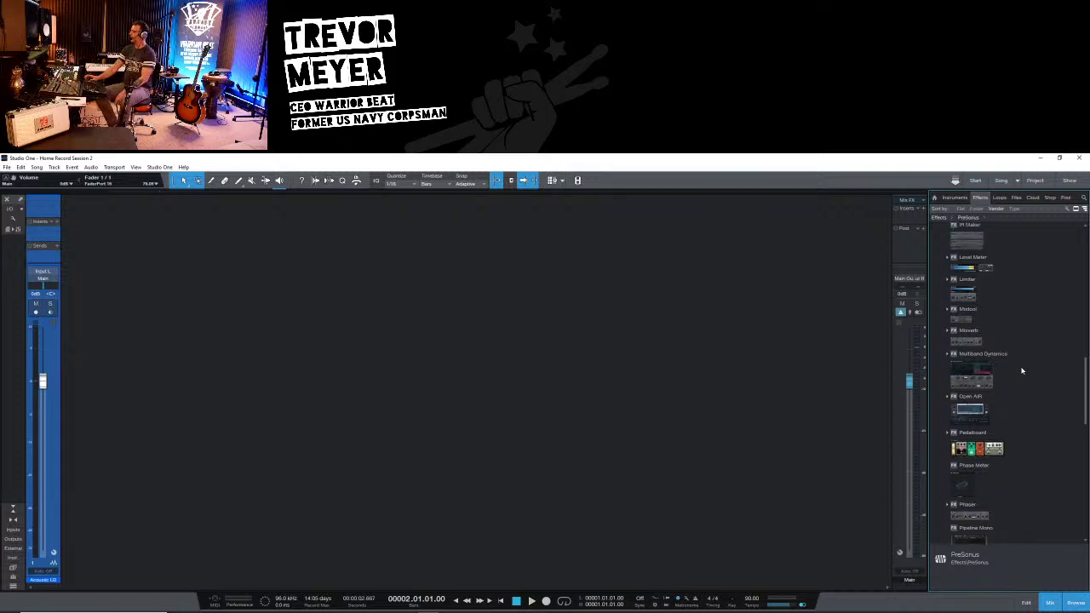
scroll(1021, 371, "up", 5)
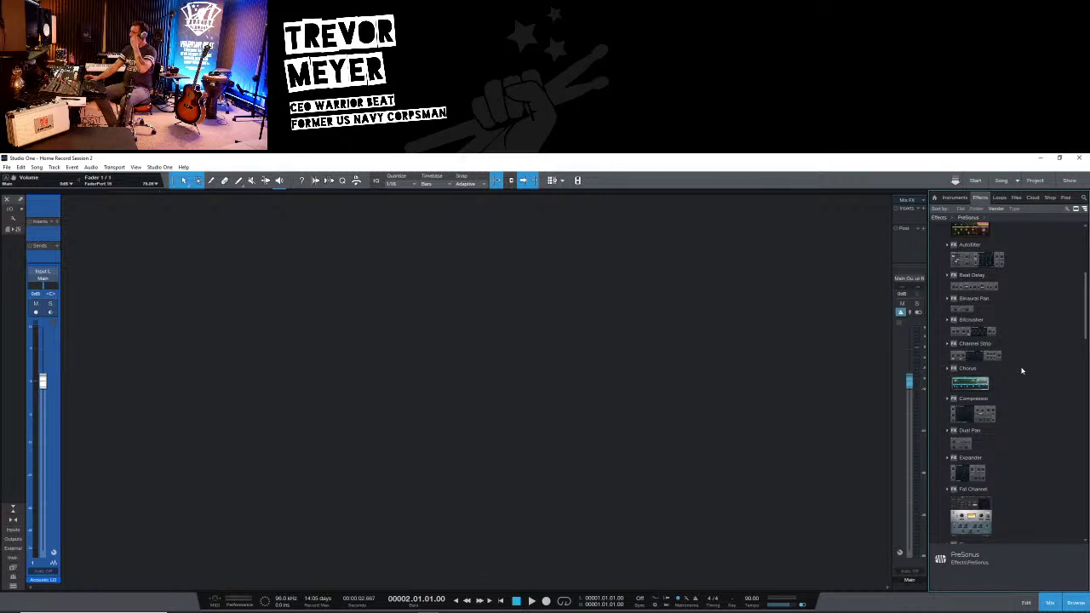
scroll(1022, 370, "up", 4)
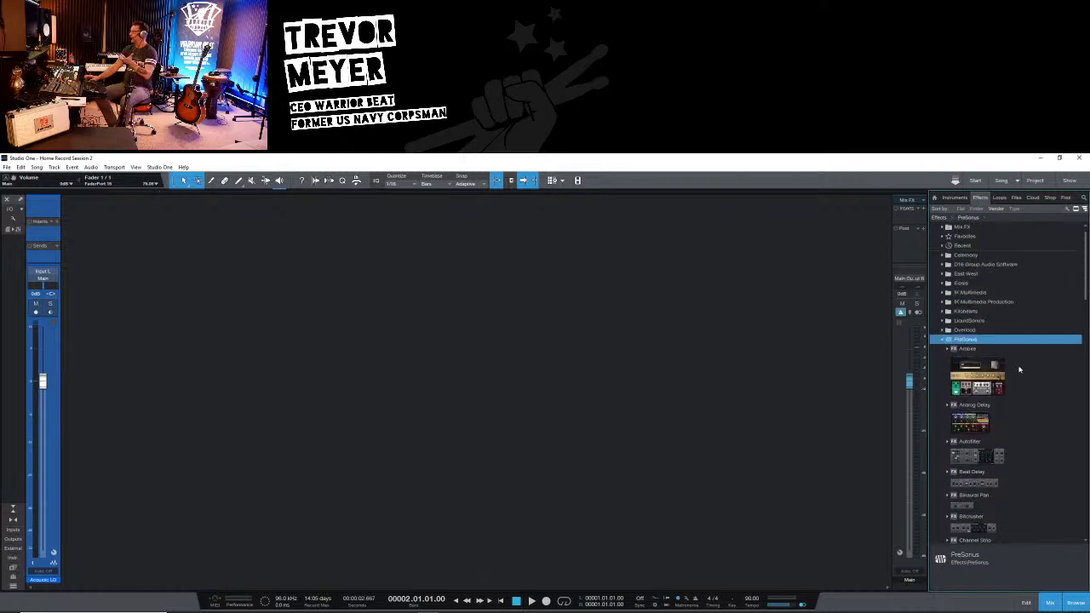
left_click(942, 350)
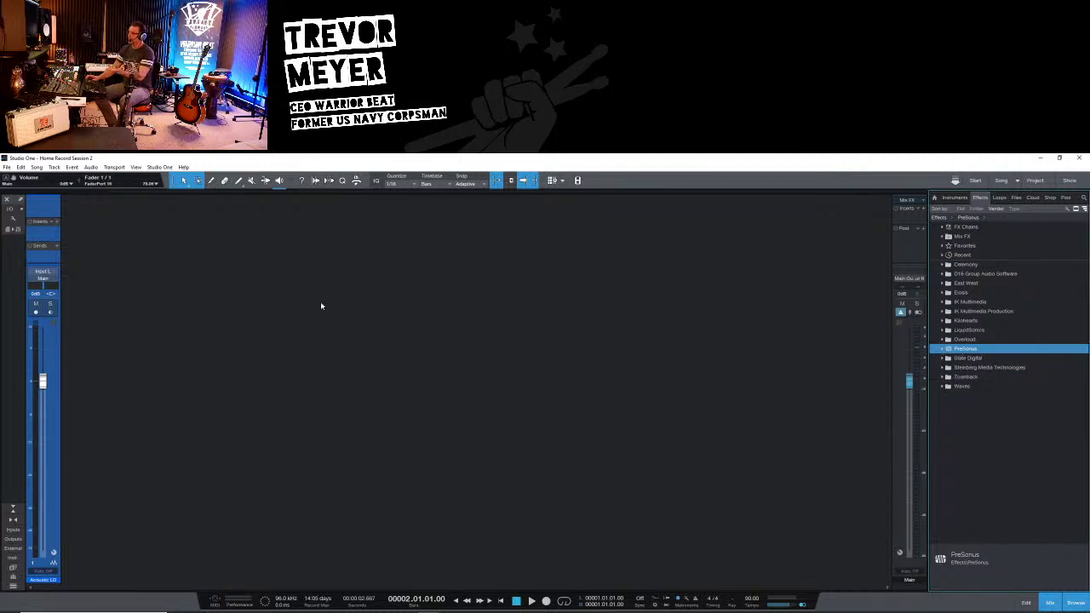
Look through the Waves plug-ins in the effects browser and collapse that vendor folder
left_click(942, 386)
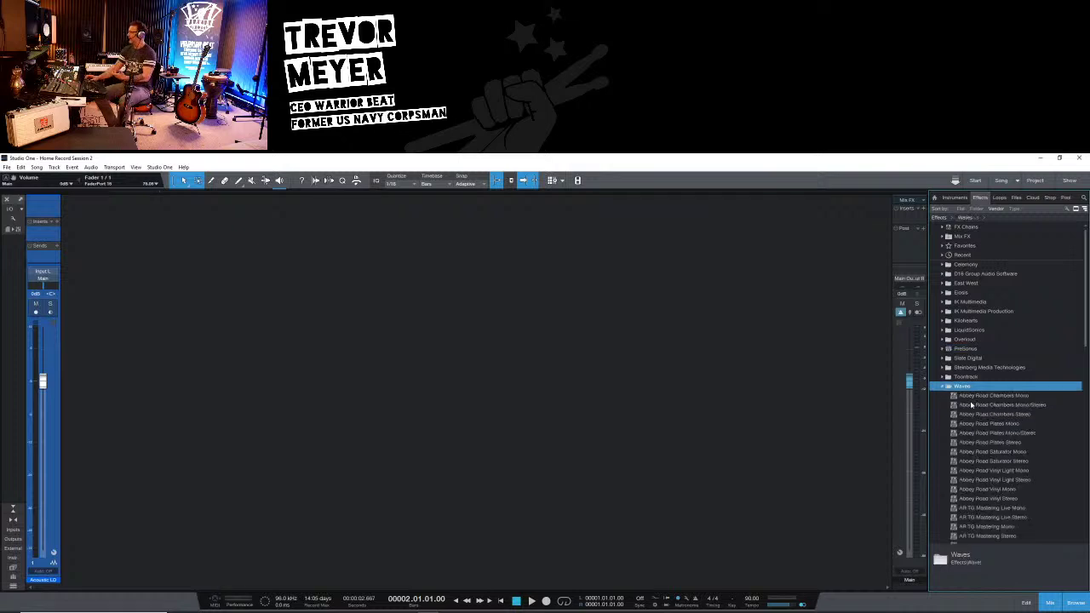
scroll(970, 400, "down", 10)
scroll(970, 405, "down", 6)
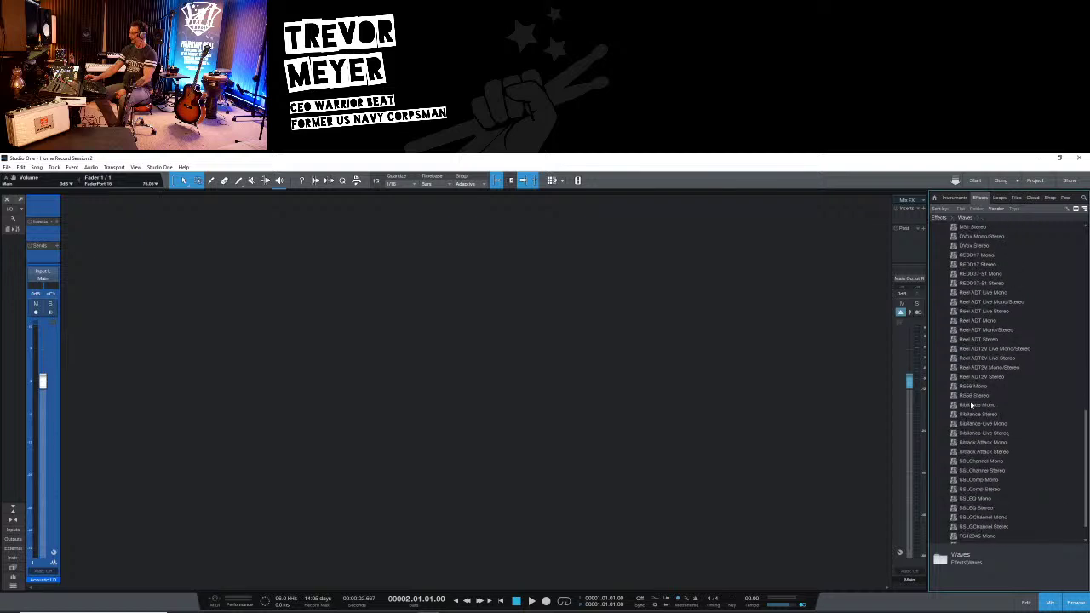
scroll(971, 406, "down", 2)
scroll(971, 406, "up", 10)
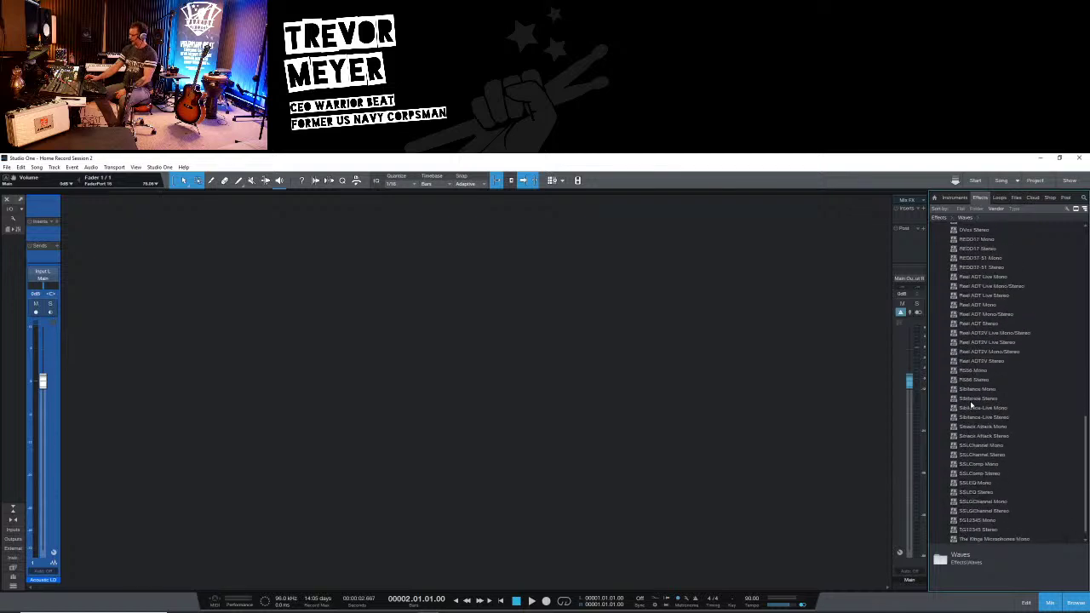
scroll(972, 407, "up", 5)
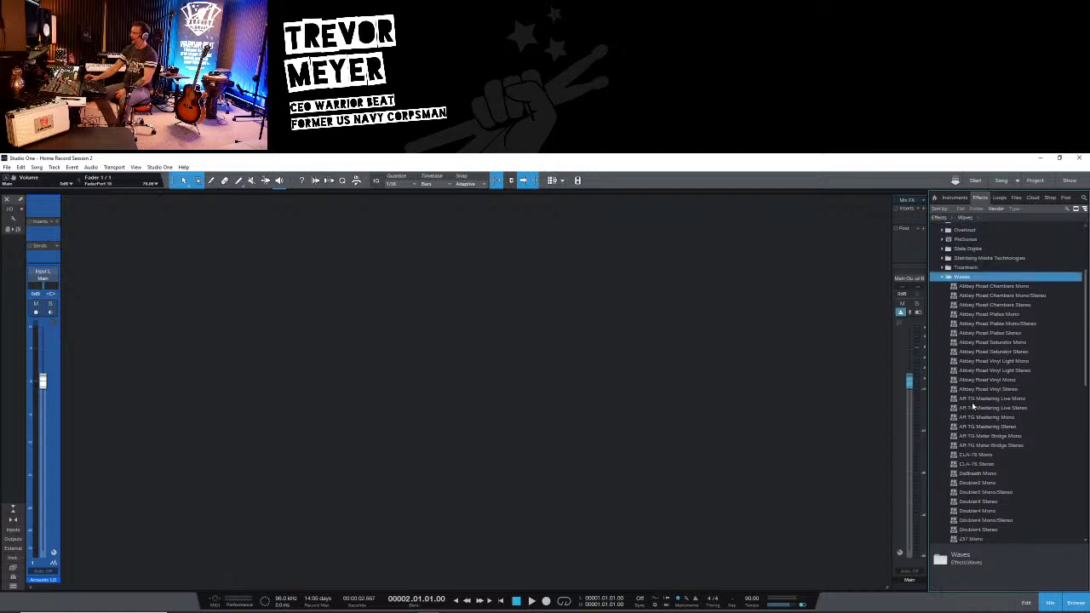
left_click(944, 278)
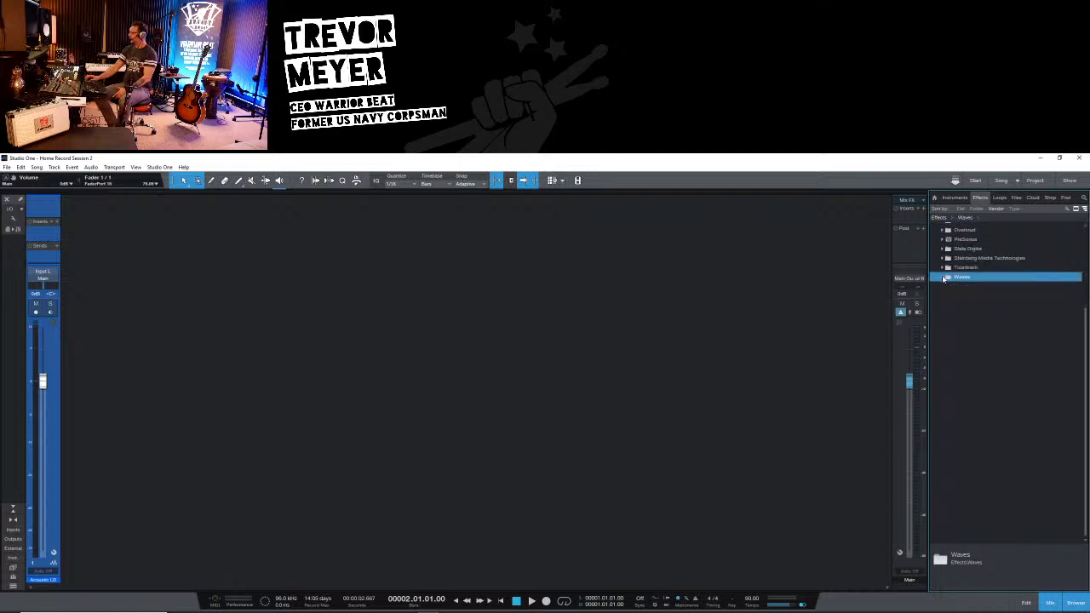
scroll(943, 279, "up", 4)
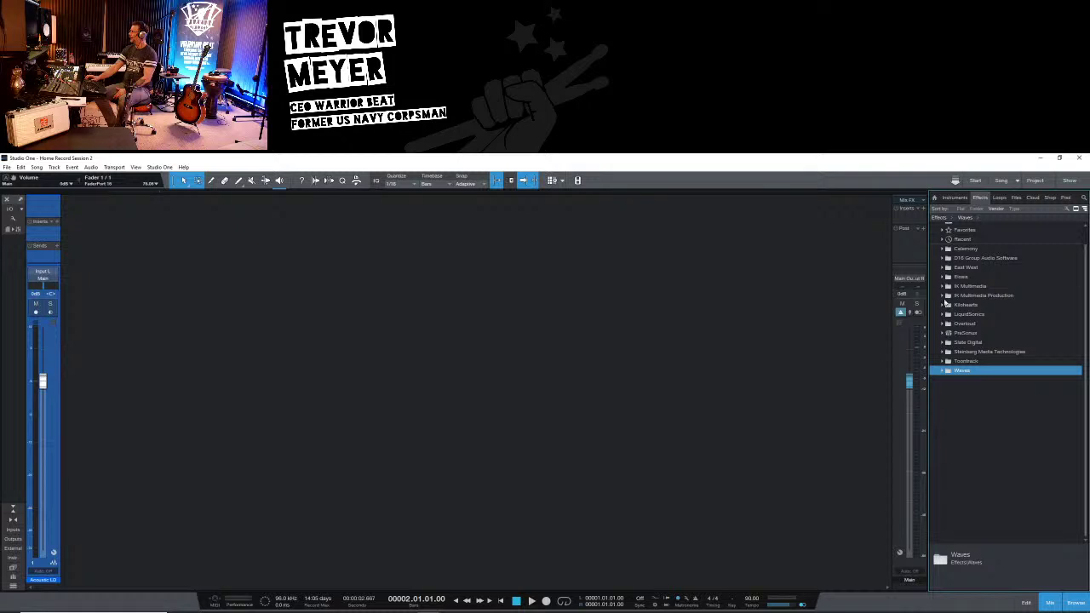
Expand the PreSonus effects folder again and browse through its plug-ins as far as Pro EQ
left_click(944, 332)
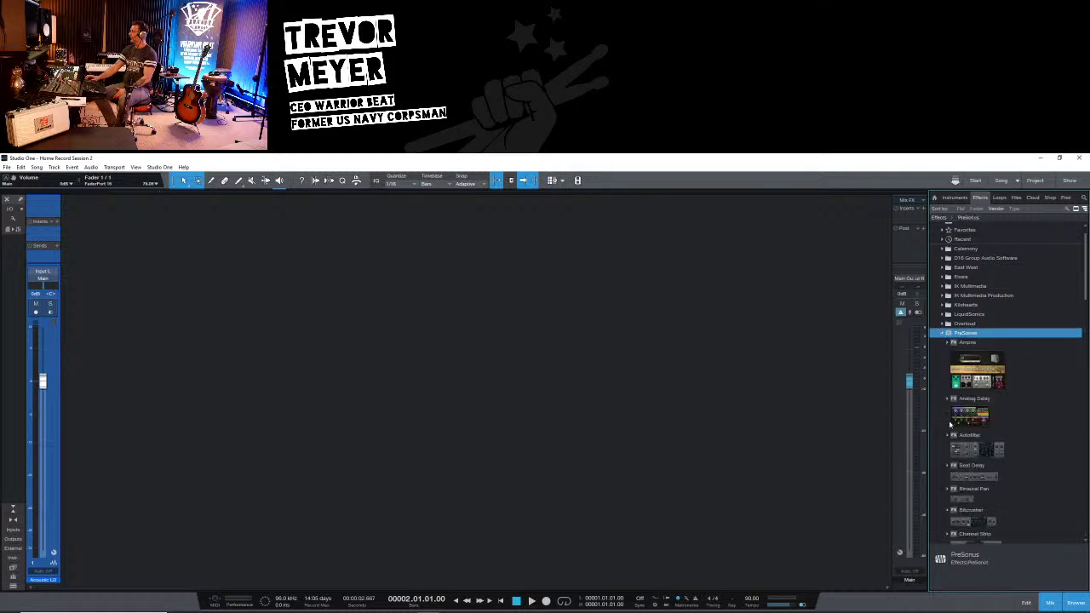
scroll(972, 435, "down", 2)
scroll(971, 435, "down", 4)
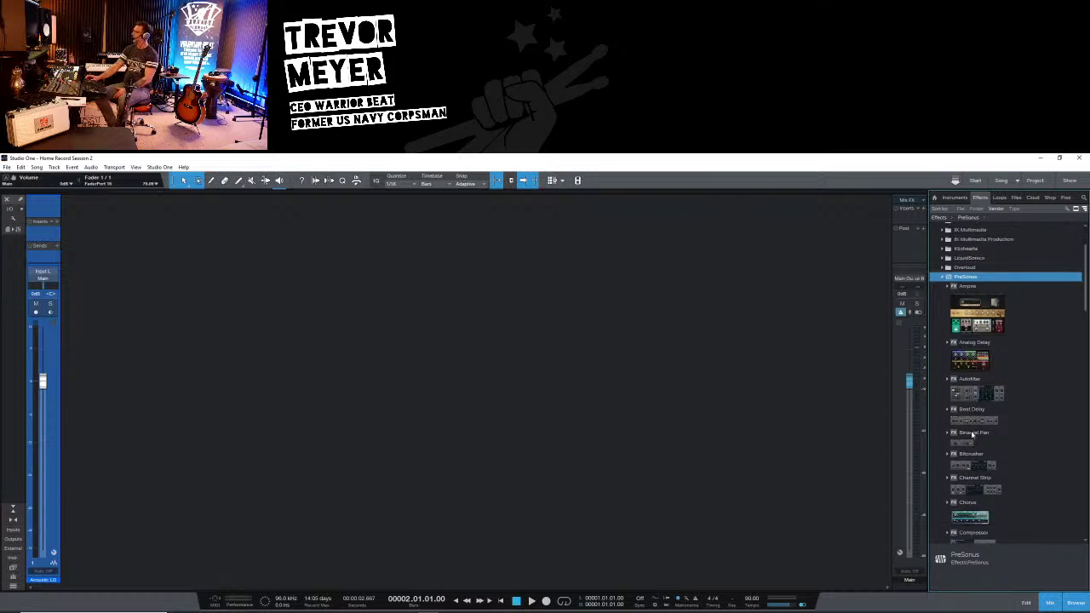
scroll(971, 435, "down", 2)
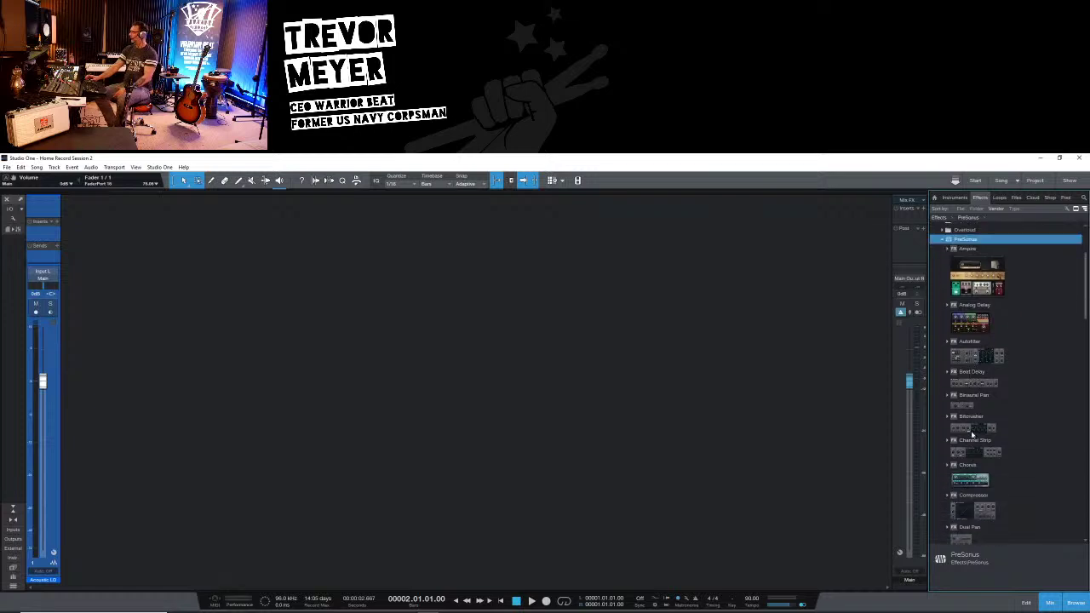
scroll(984, 366, "down", 12)
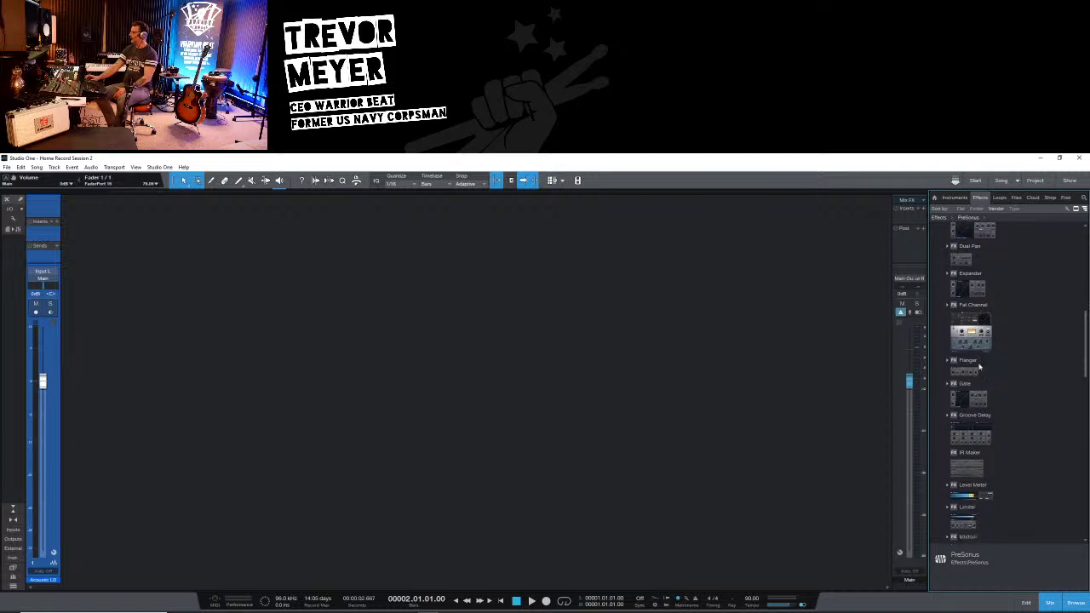
scroll(980, 367, "down", 8)
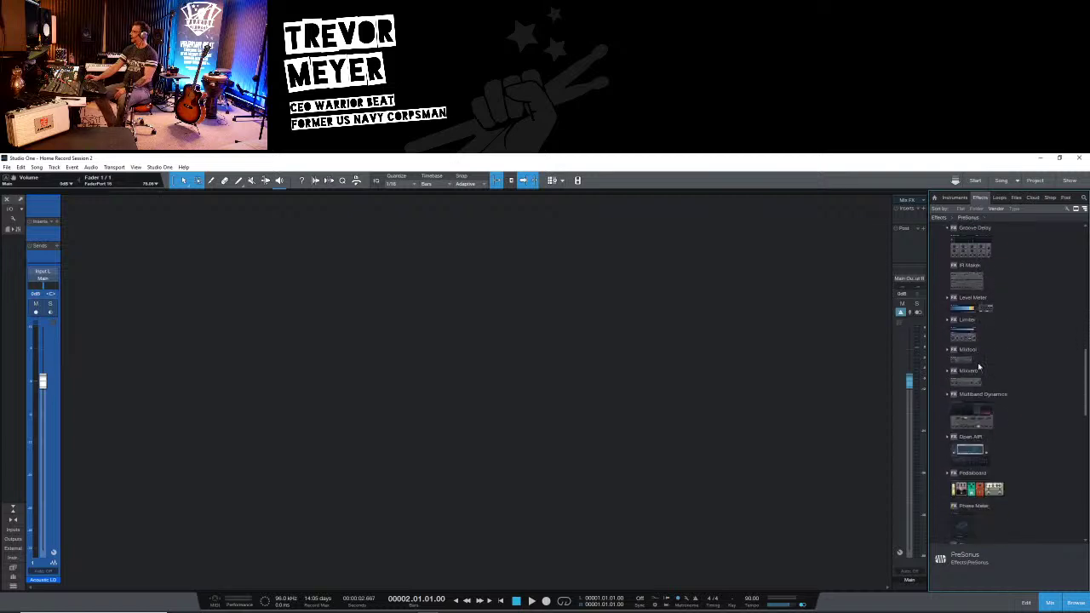
scroll(979, 366, "down", 1)
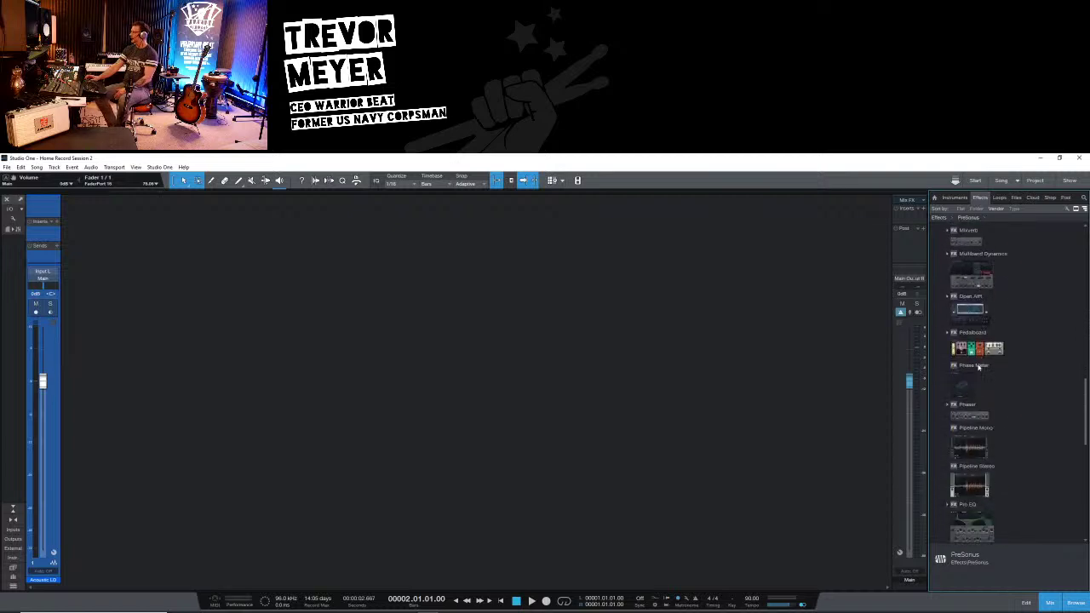
scroll(979, 368, "up", 20)
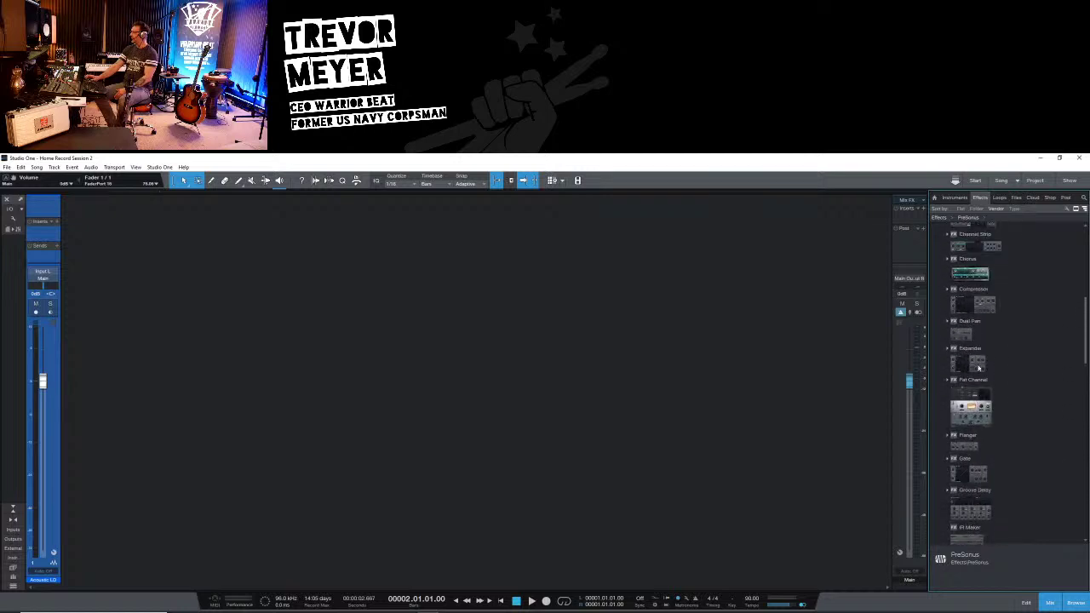
scroll(979, 368, "down", 10)
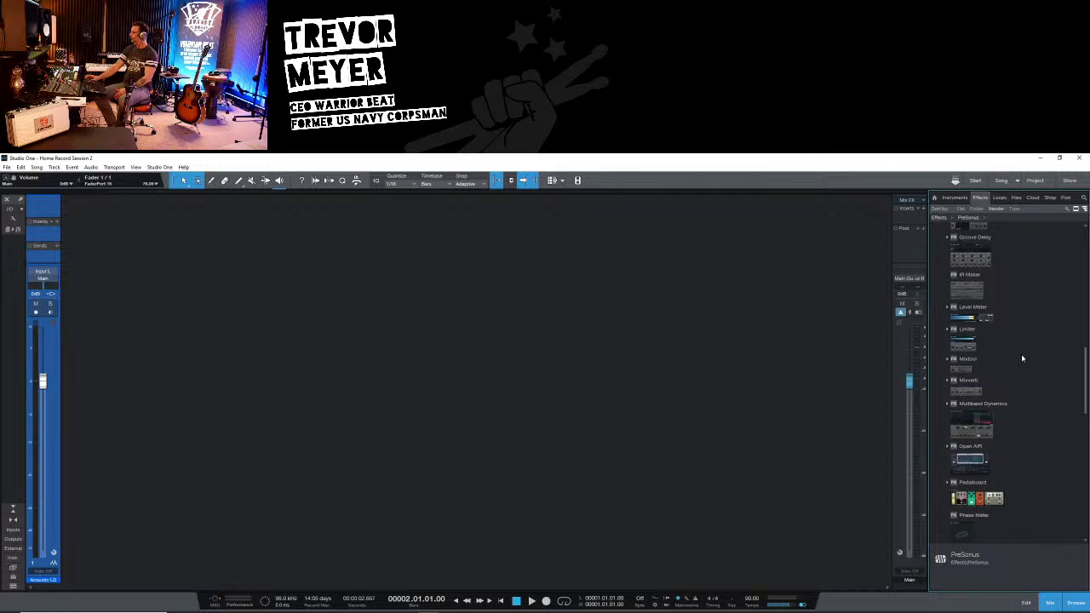
scroll(1020, 357, "down", 9)
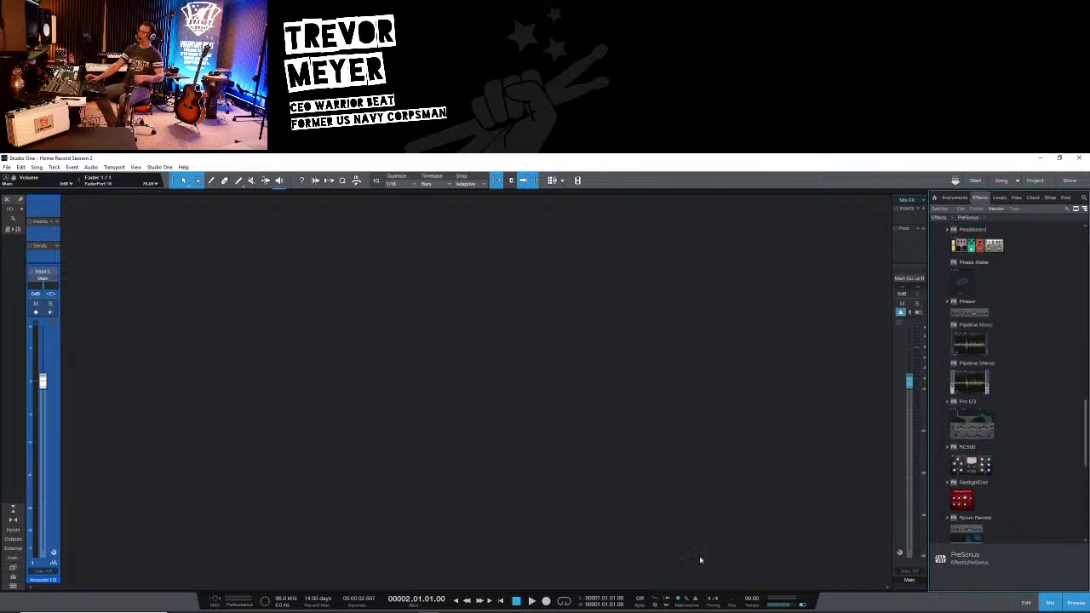
Switch to Streamlabs OBS and select the full-camera (Lumix) scene
mouse_move(700, 612)
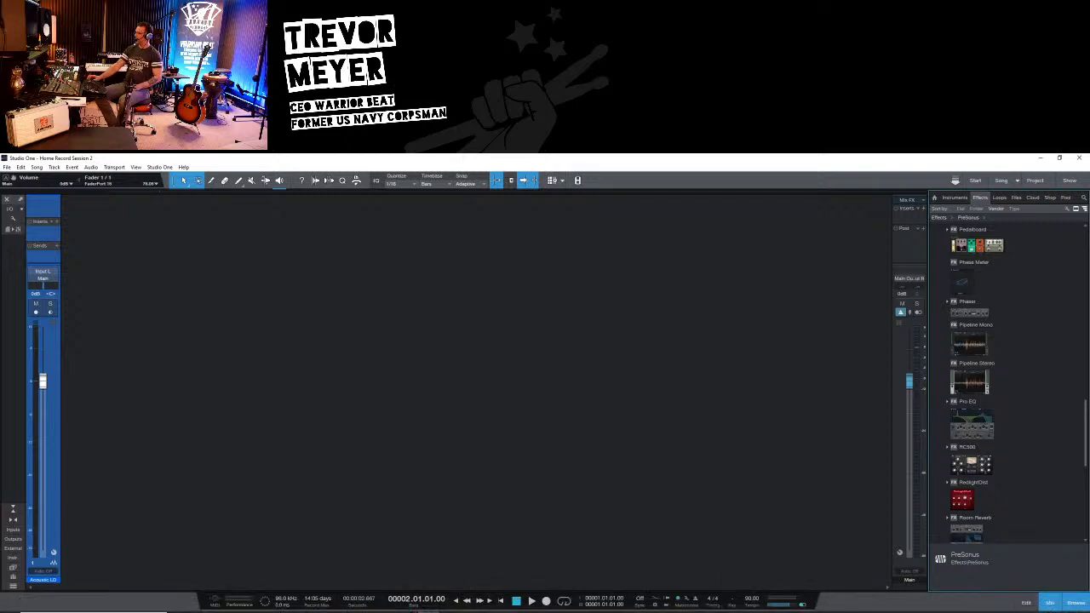
left_click(407, 604)
left_click(373, 517)
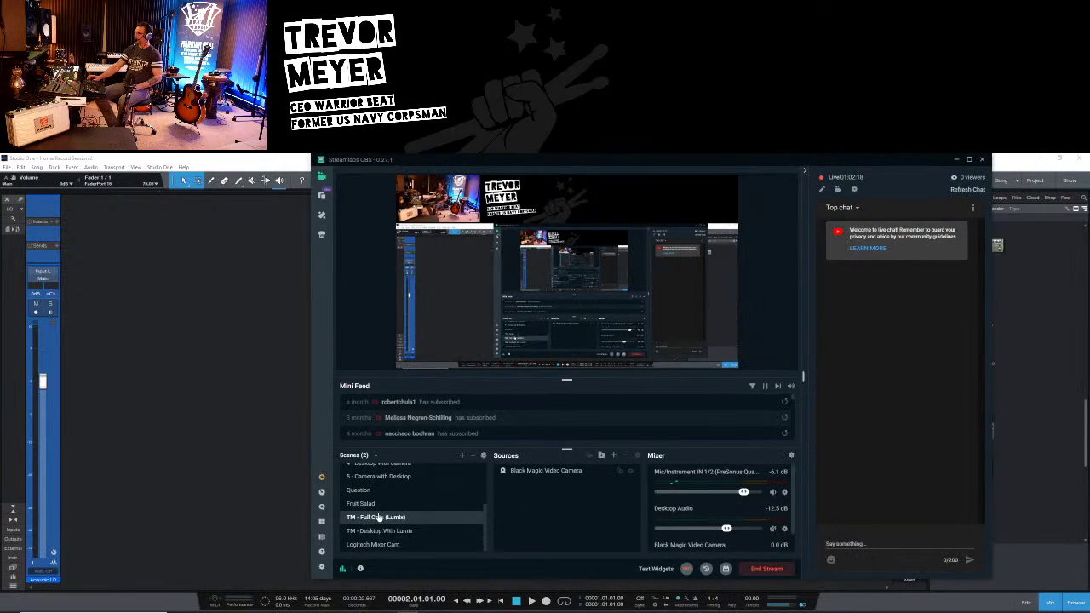
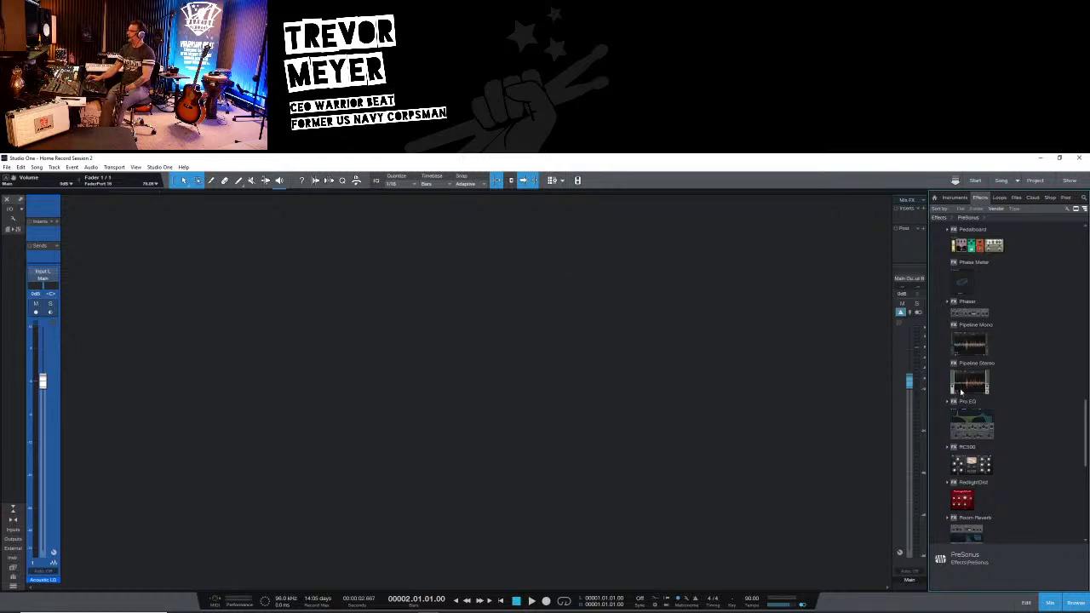
Insert Pro EQ on the Acoustic LD channel and place its window below the guitar waveform in the arrangement view
left_click_drag(991, 424, 43, 232)
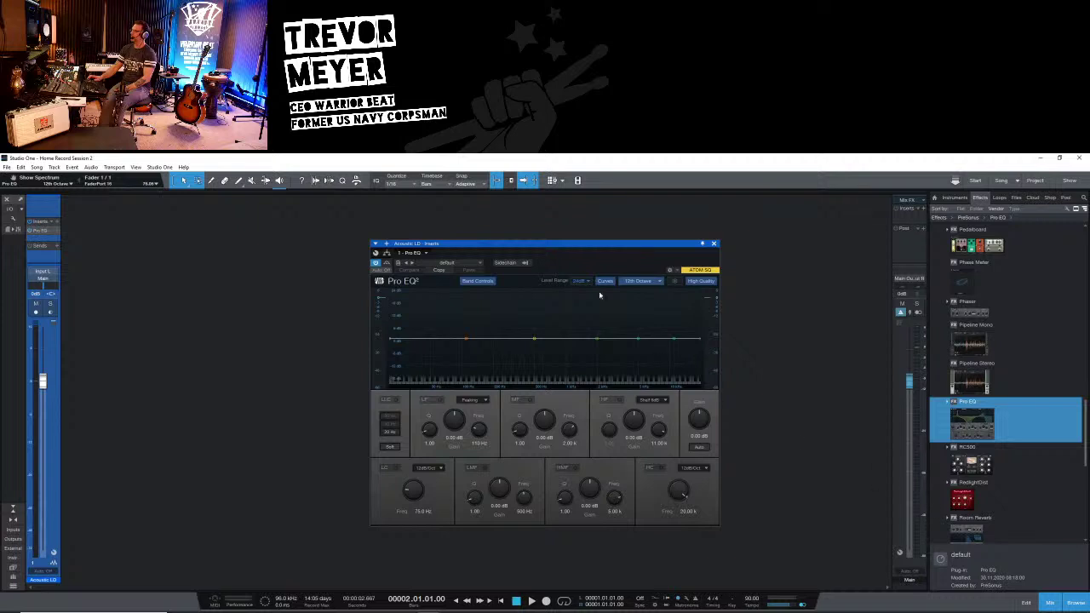
left_click_drag(551, 246, 678, 211)
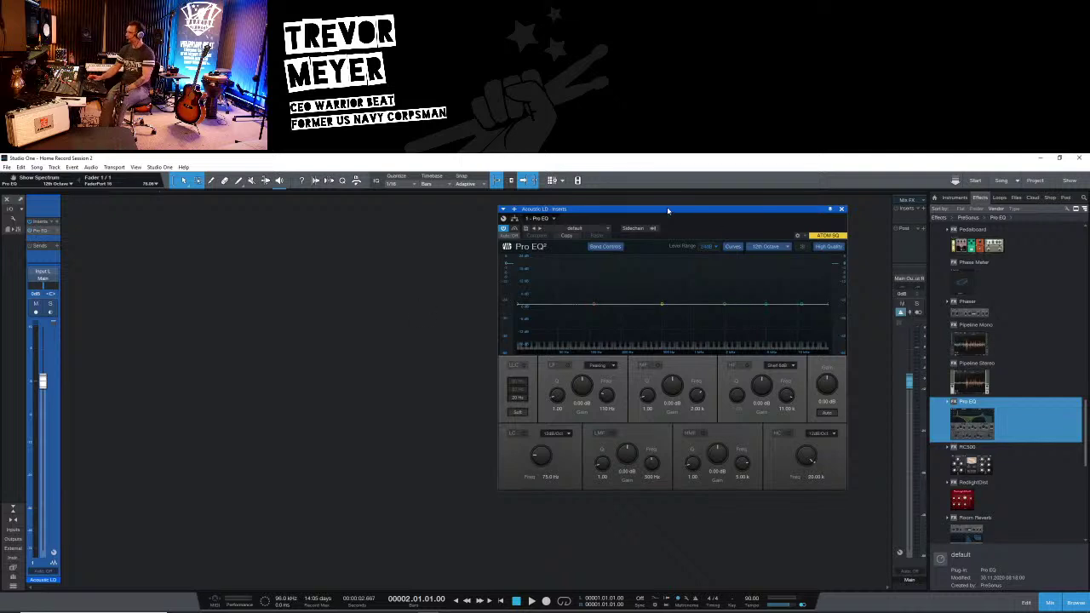
mouse_move(670, 210)
left_mouse_down()
mouse_move(708, 210)
mouse_move(650, 210)
left_mouse_up()
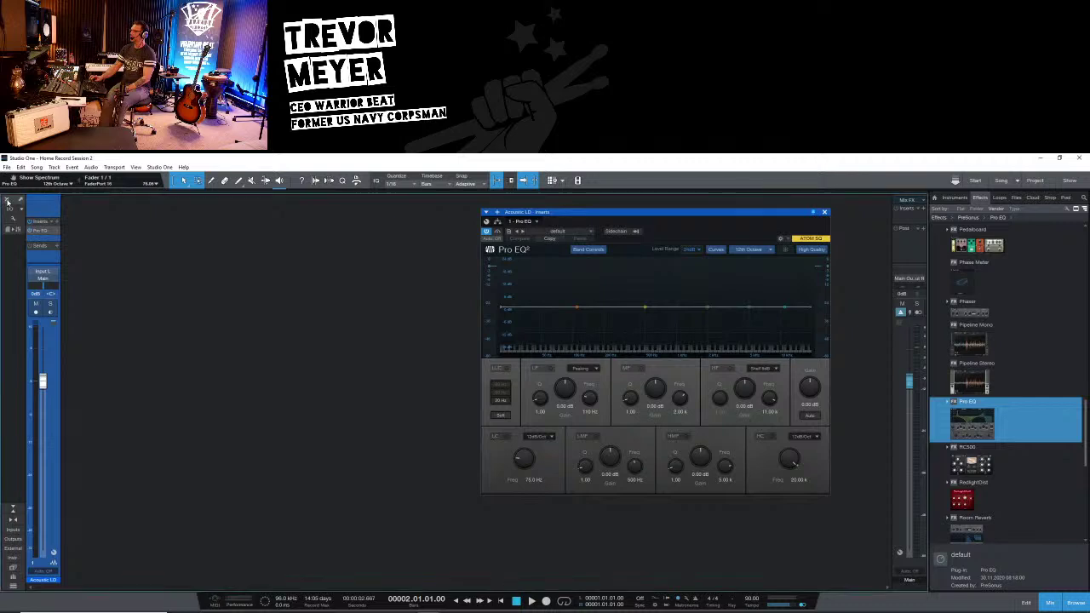
key("F3")
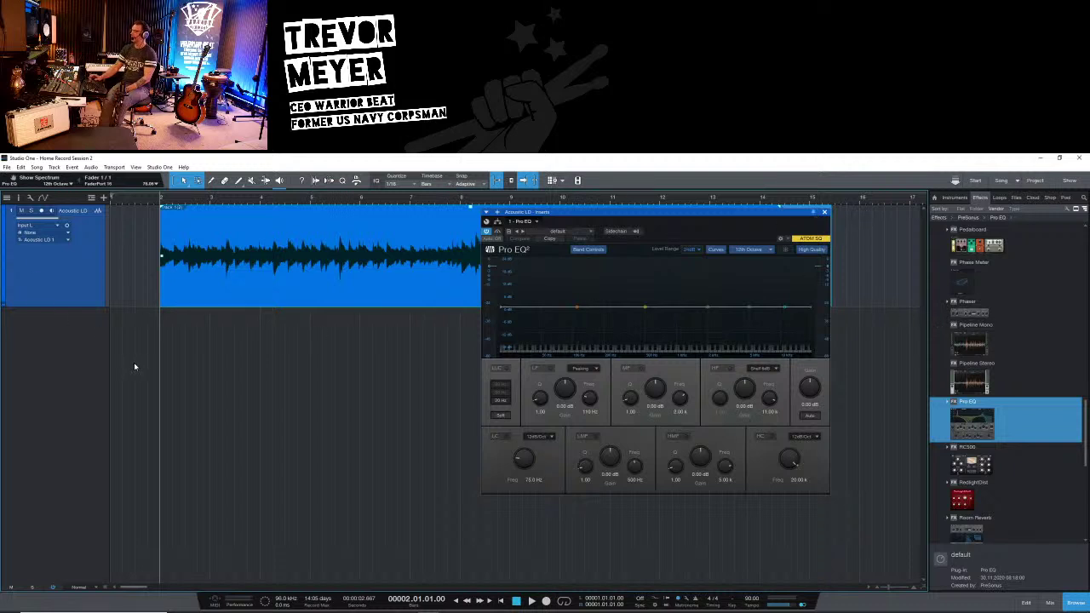
left_click_drag(636, 214, 615, 305)
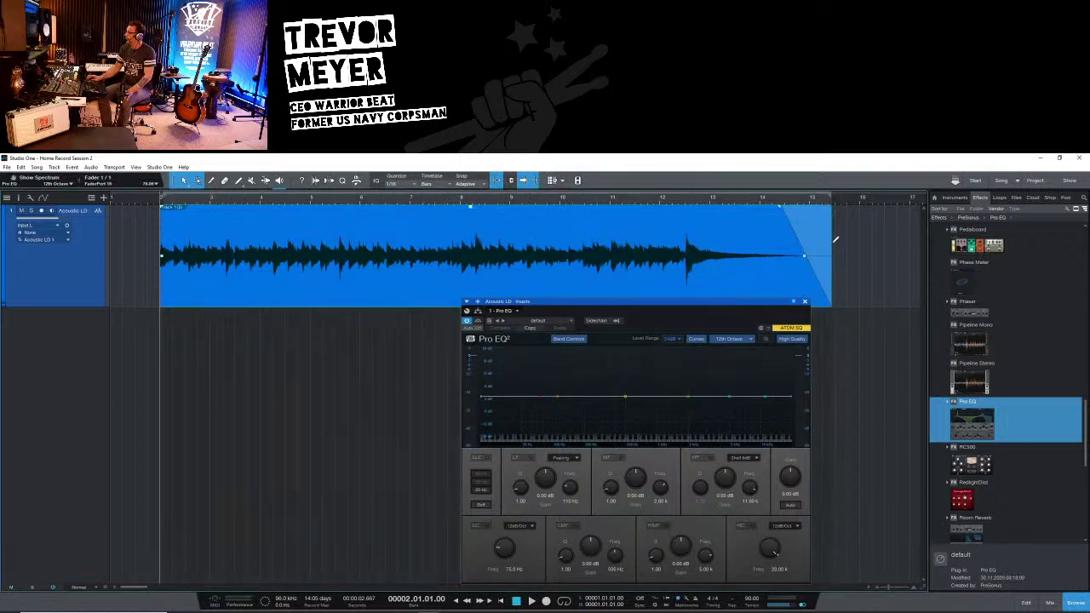
Loop the guitar recording from bar 2 to the clip's end and play it through the EQ
left_click(170, 195)
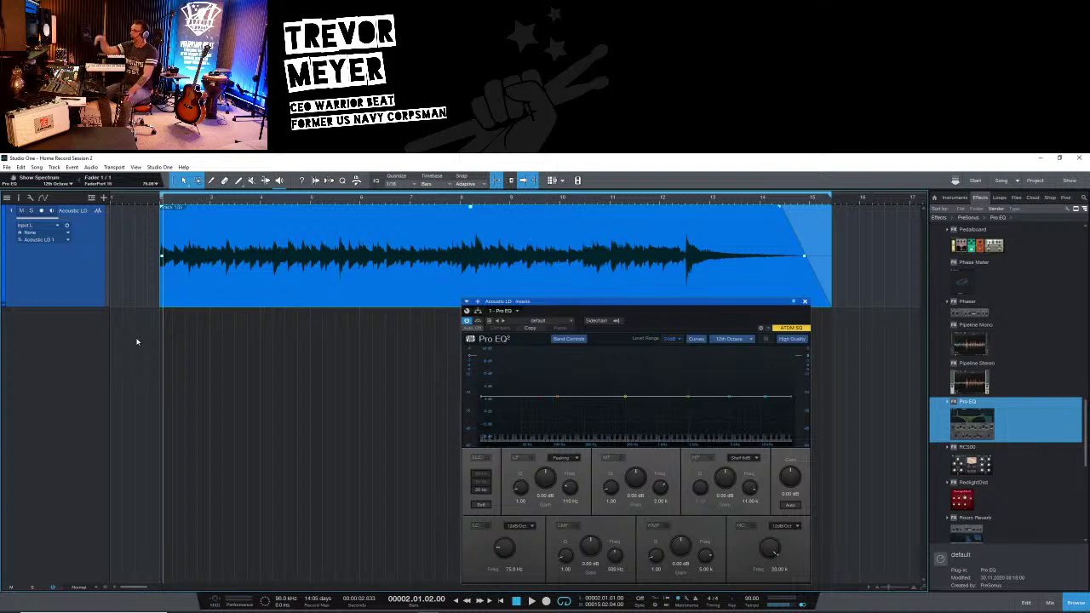
key("space")
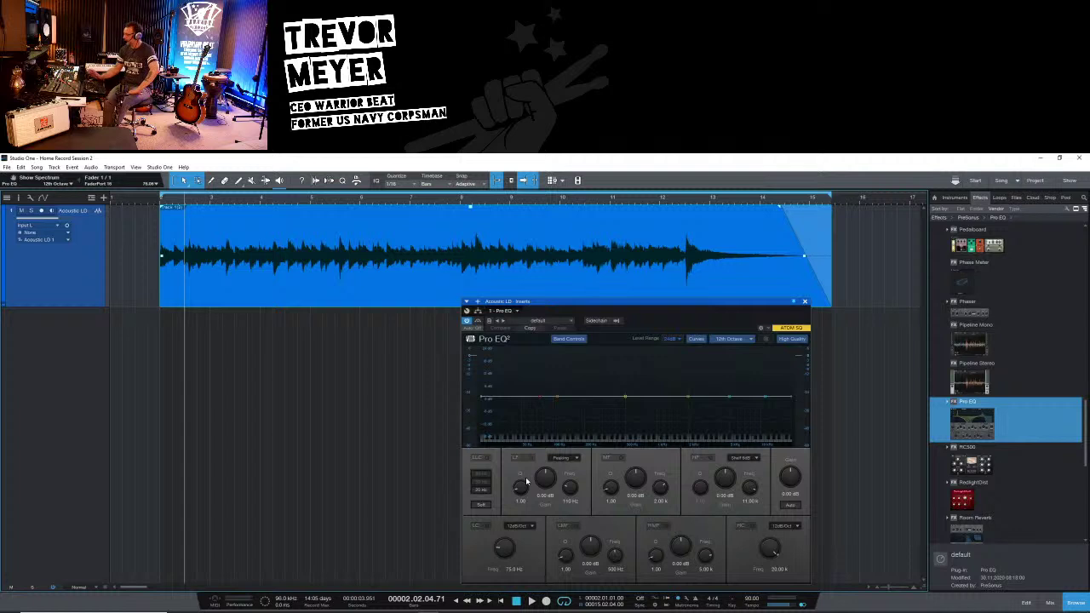
key("space")
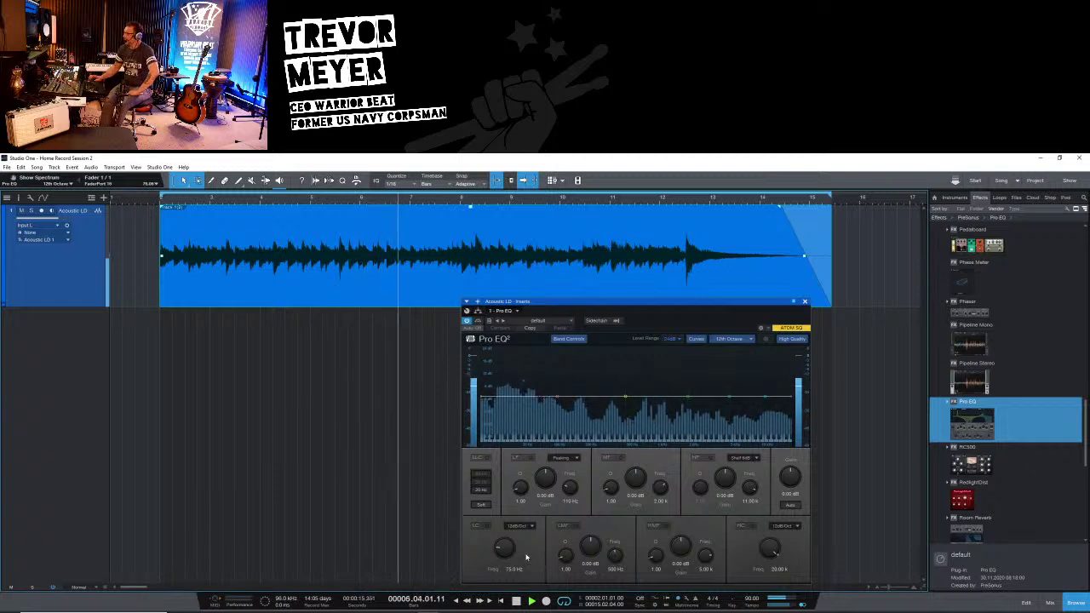
Compare the guitar with Pro EQ's low-cut filter on and off during playback, leaving the filter switched on
left_click(480, 527)
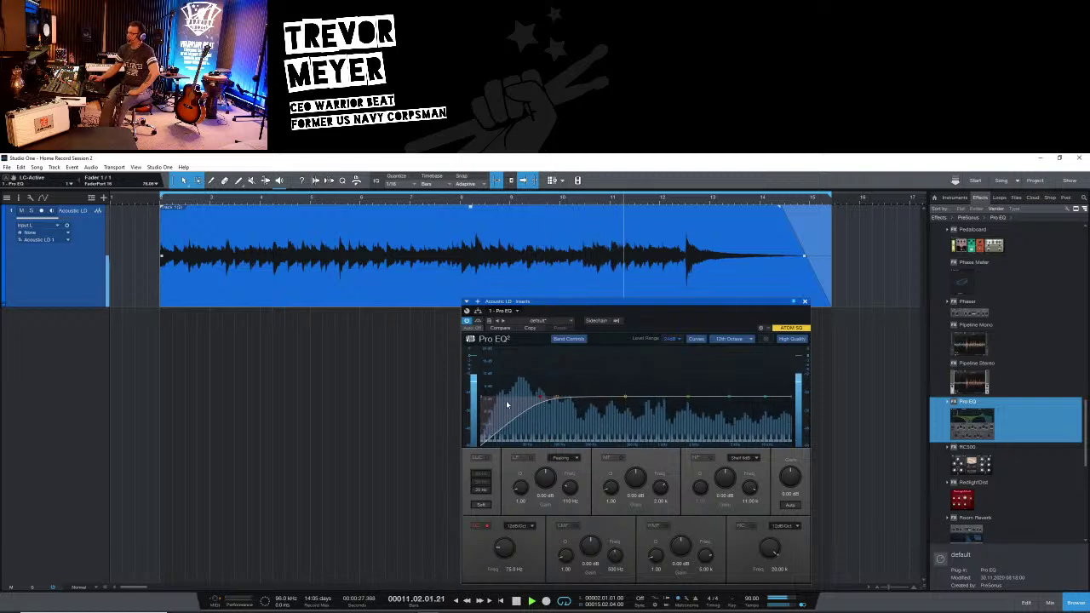
left_click(478, 525)
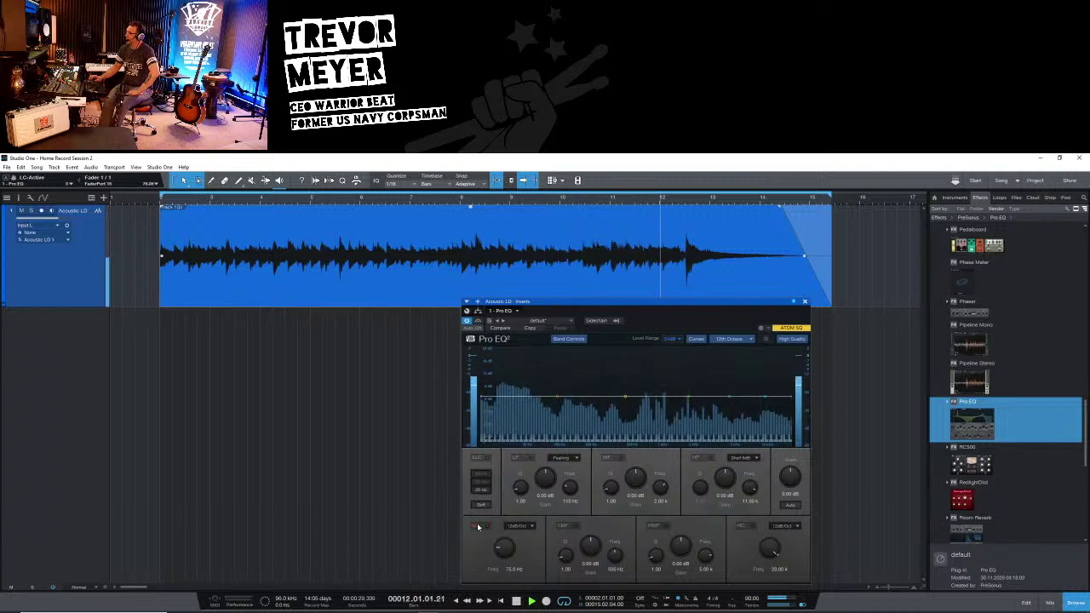
left_click(478, 525)
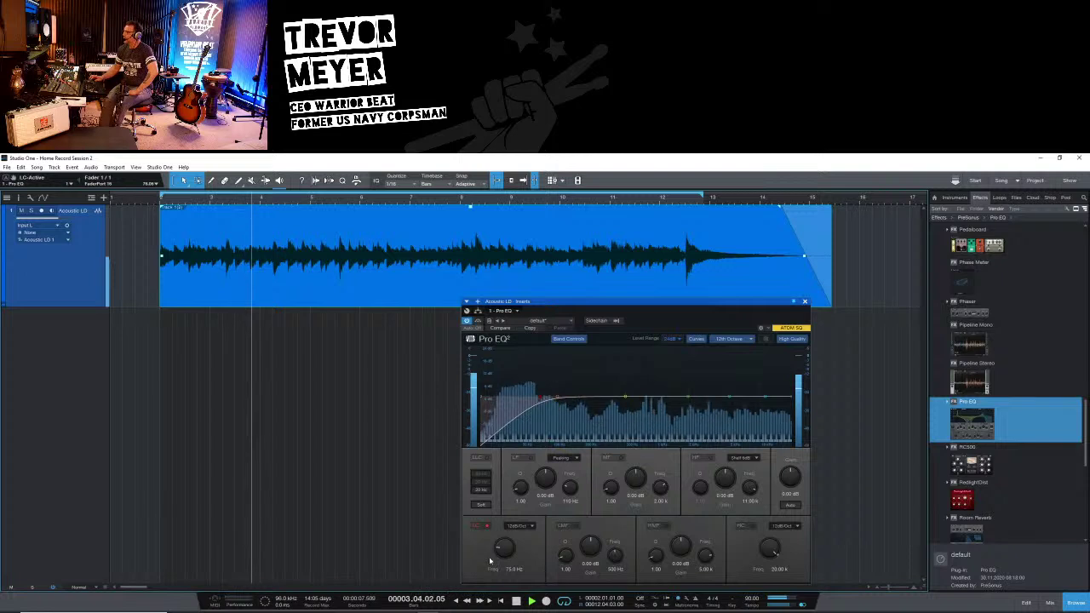
left_click(480, 527)
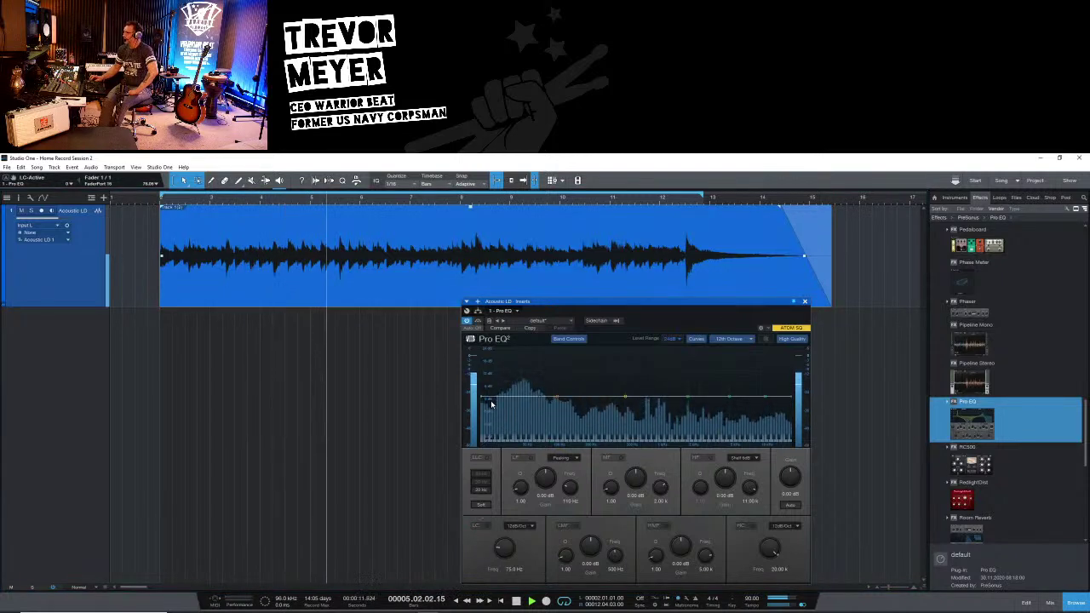
left_click(478, 523)
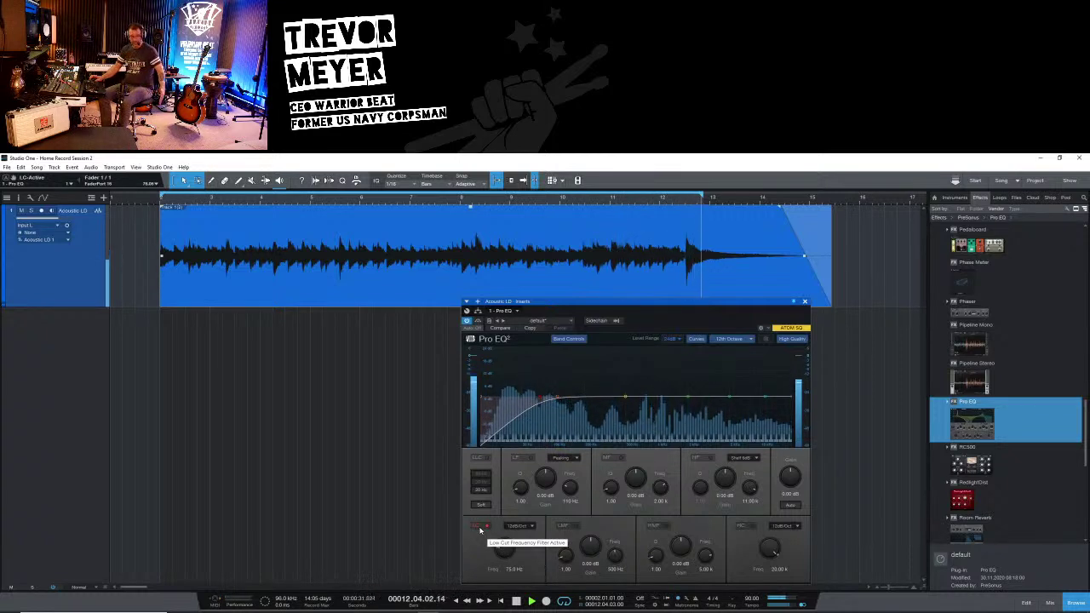
Set the low-cut frequency to 47.9 Hz and, with the other bands enabled, the high-cut frequency to 10.38 kHz
mouse_move(505, 550)
left_mouse_down()
mouse_move(511, 526)
mouse_move(501, 547)
left_mouse_up()
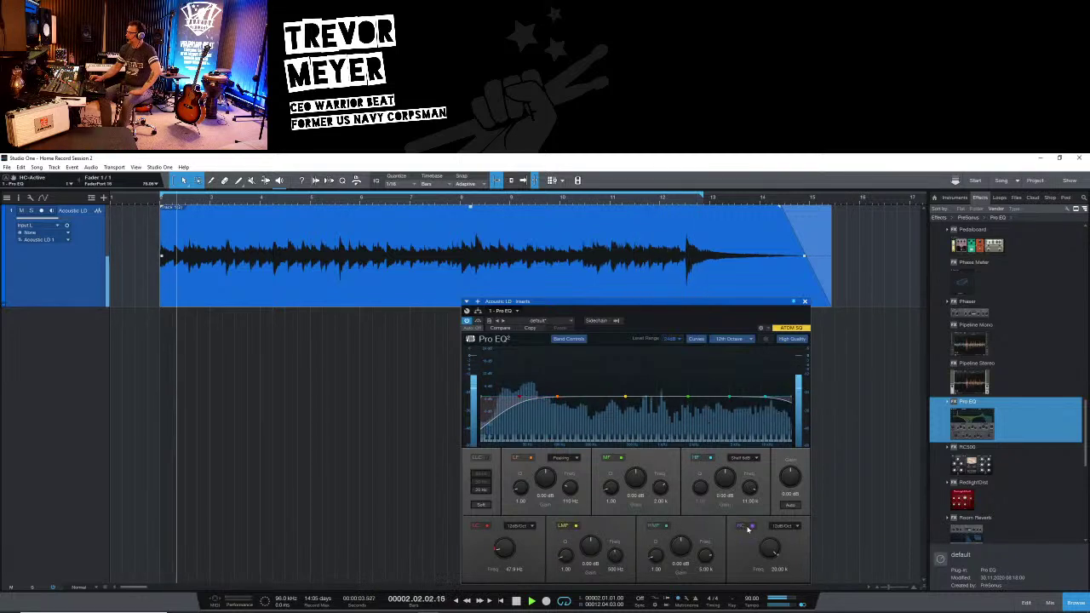
left_click_drag(772, 549, 751, 542)
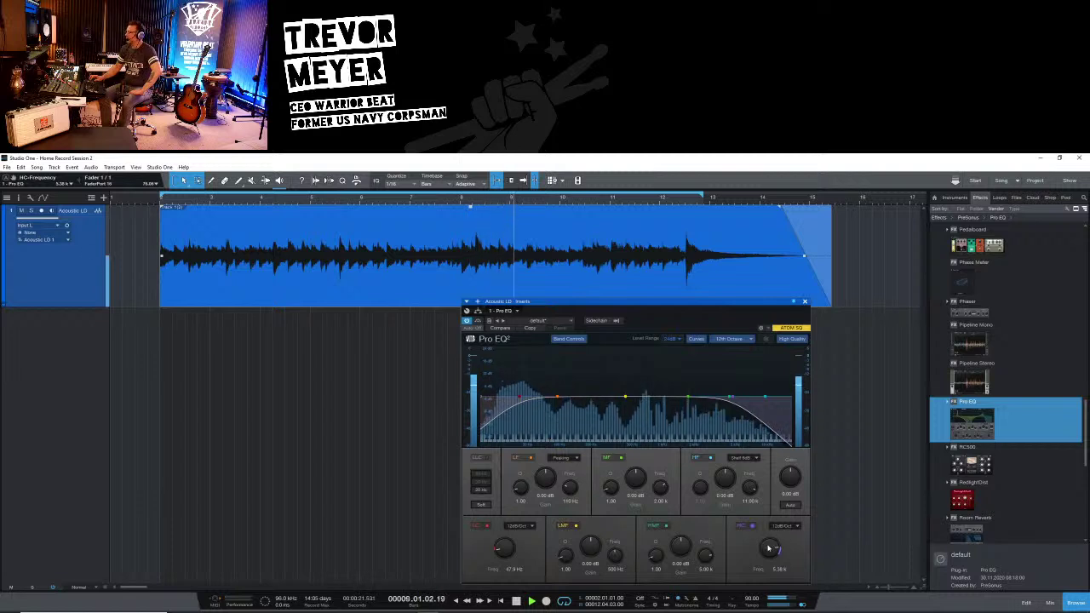
left_click_drag(768, 548, 767, 536)
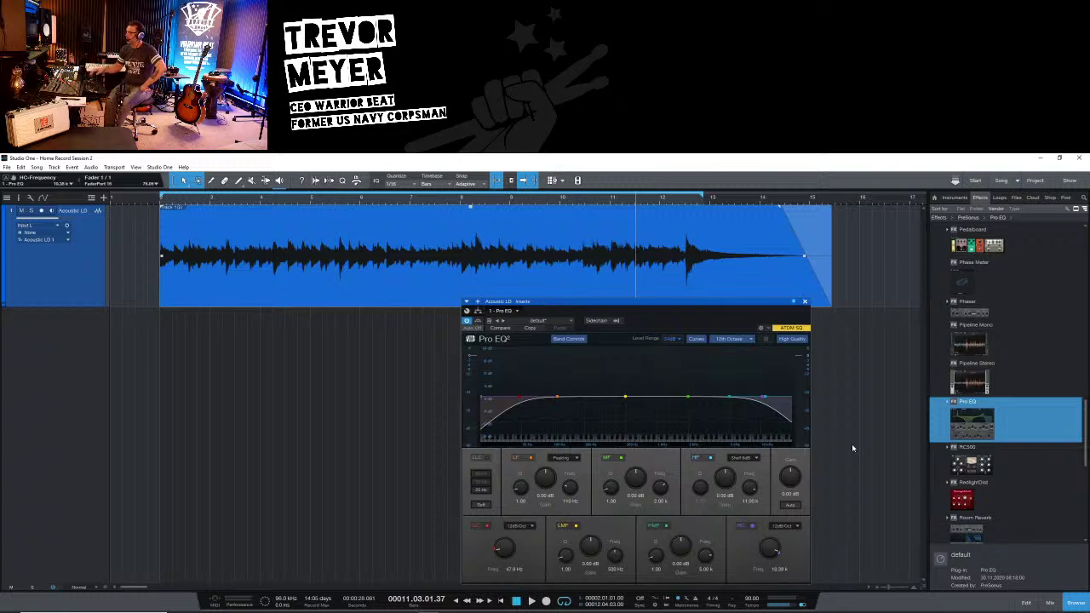
During playback, boost the high shelf by 6.72 dB at 12.63 kHz and the high-mid band by 2.98 dB at 6.27 kHz
key("space")
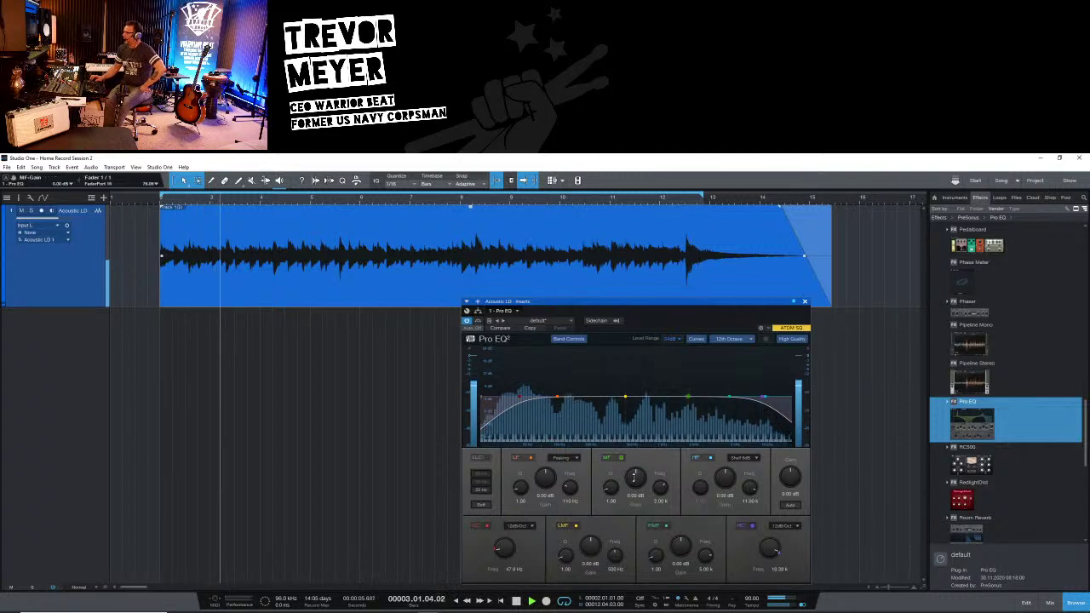
mouse_move(634, 481)
left_mouse_down()
mouse_move(627, 502)
mouse_move(628, 430)
mouse_move(633, 487)
mouse_move(637, 479)
left_mouse_up()
left_click_drag(721, 484, 707, 448)
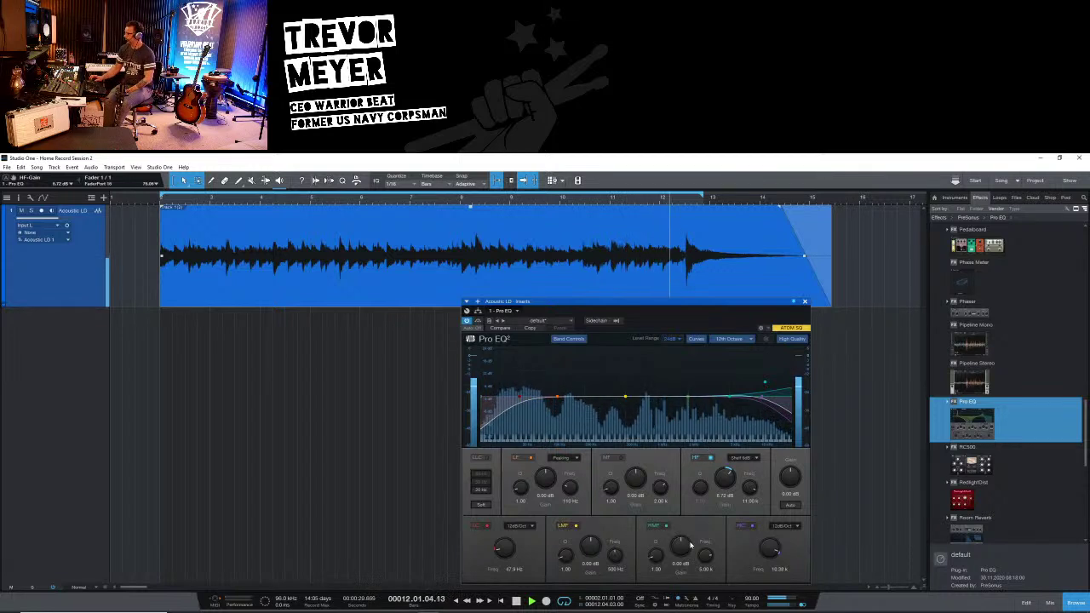
mouse_move(681, 545)
left_mouse_down()
mouse_move(684, 503)
mouse_move(683, 576)
mouse_move(689, 545)
mouse_move(701, 549)
left_mouse_up()
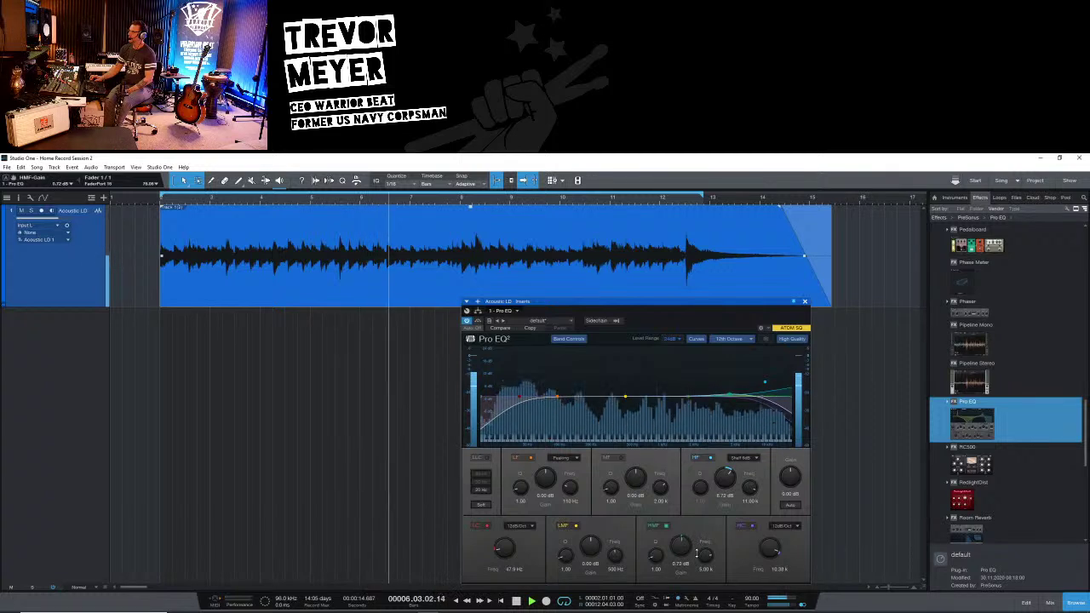
mouse_move(729, 387)
left_mouse_down()
mouse_move(729, 397)
mouse_move(741, 393)
left_mouse_up()
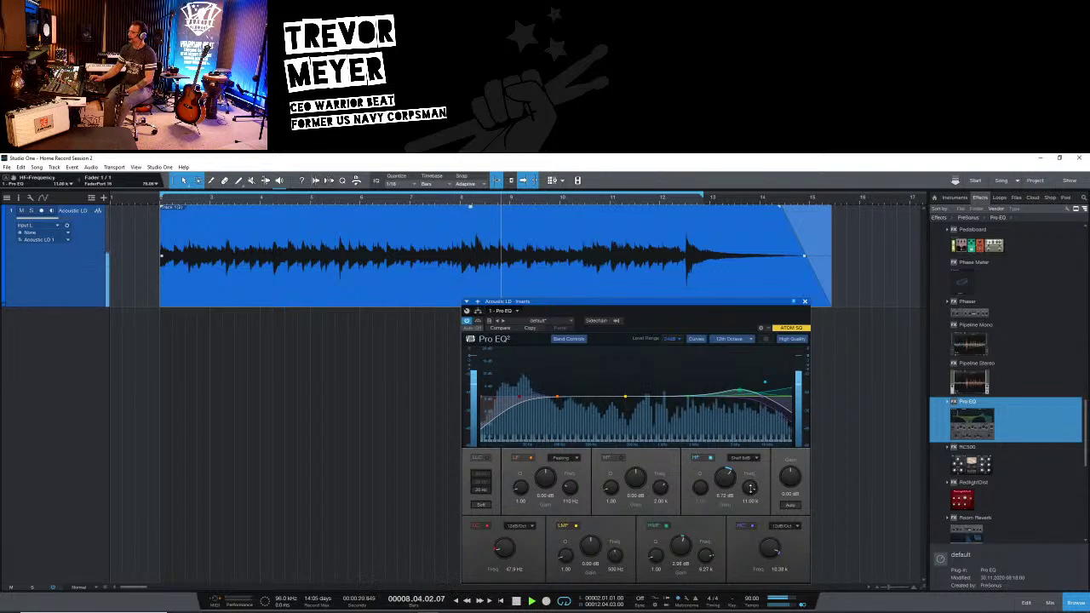
left_click_drag(750, 484, 750, 487)
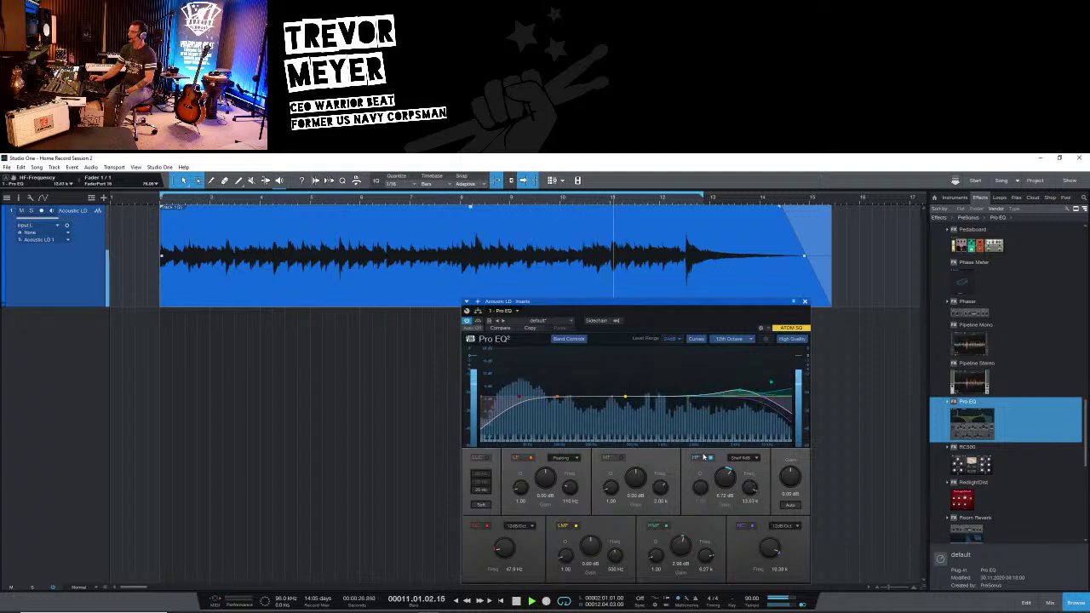
Try wide and narrow Q settings on the high-mid band, including an extreme gain boost of 15.47 dB
scroll(654, 557, "down", 4)
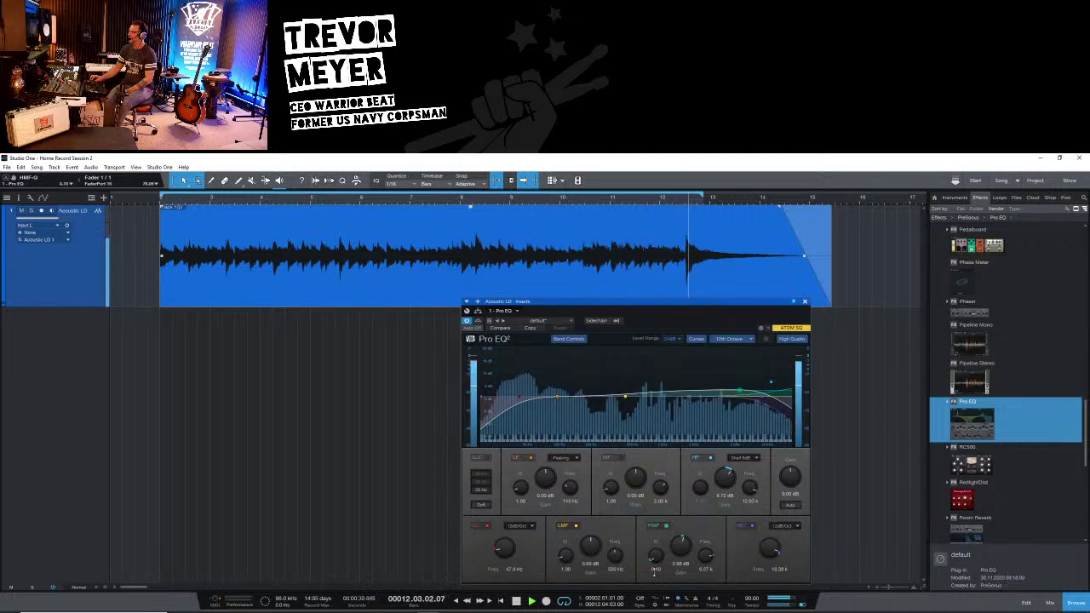
left_click_drag(654, 569, 657, 544)
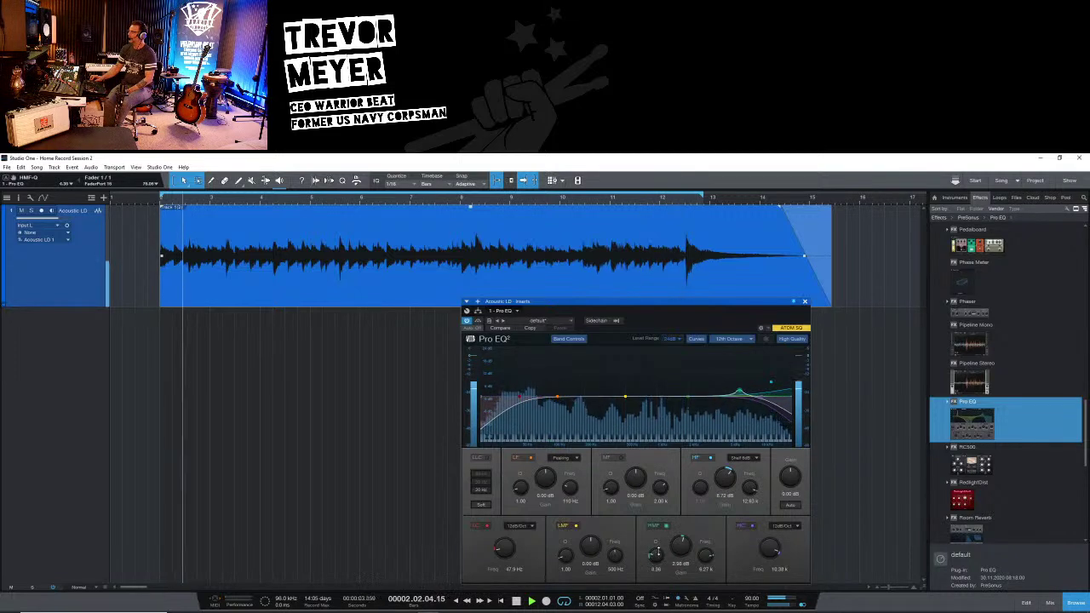
scroll(661, 542, "down", 1)
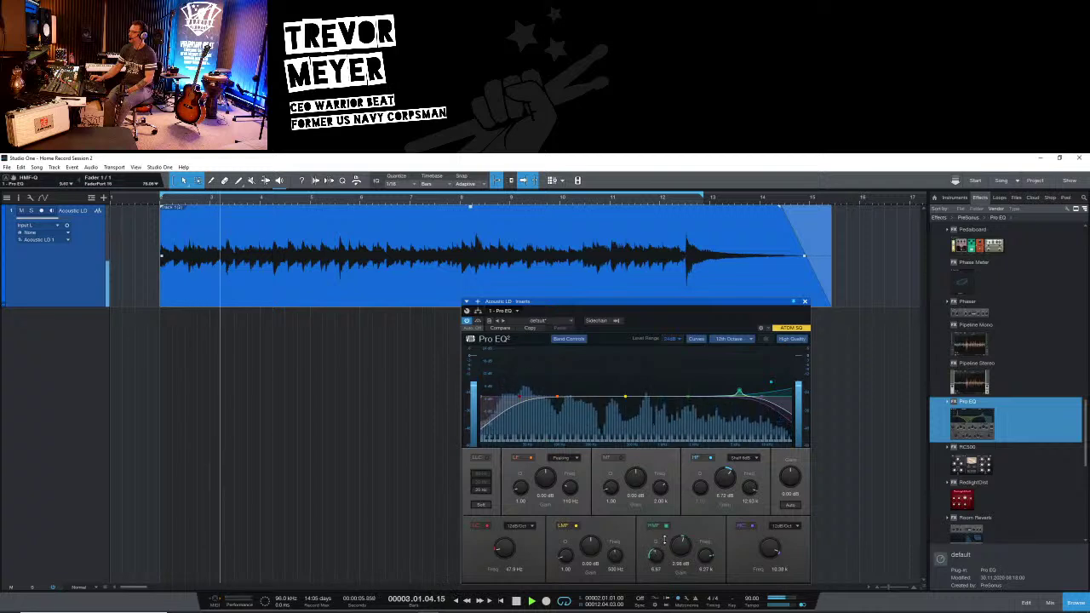
scroll(664, 540, "up", 1)
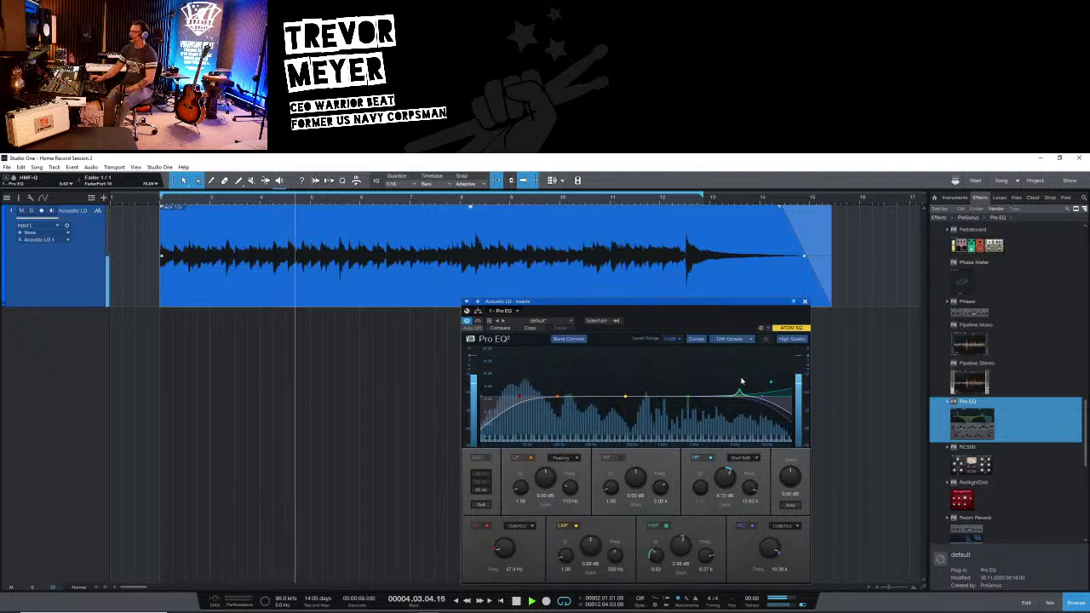
left_click_drag(741, 394, 739, 367)
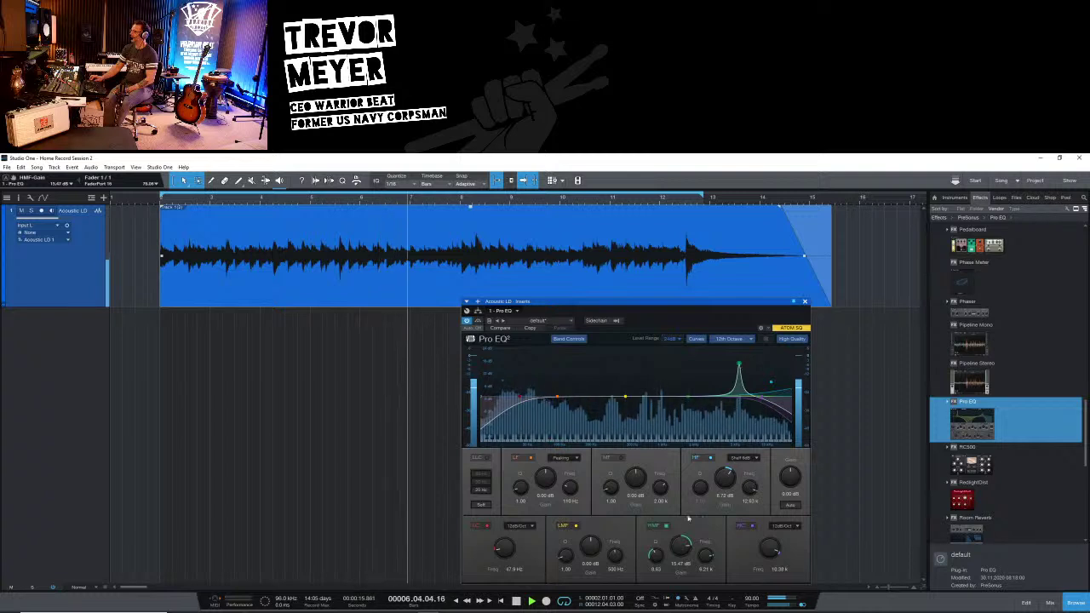
left_click_drag(654, 555, 650, 577)
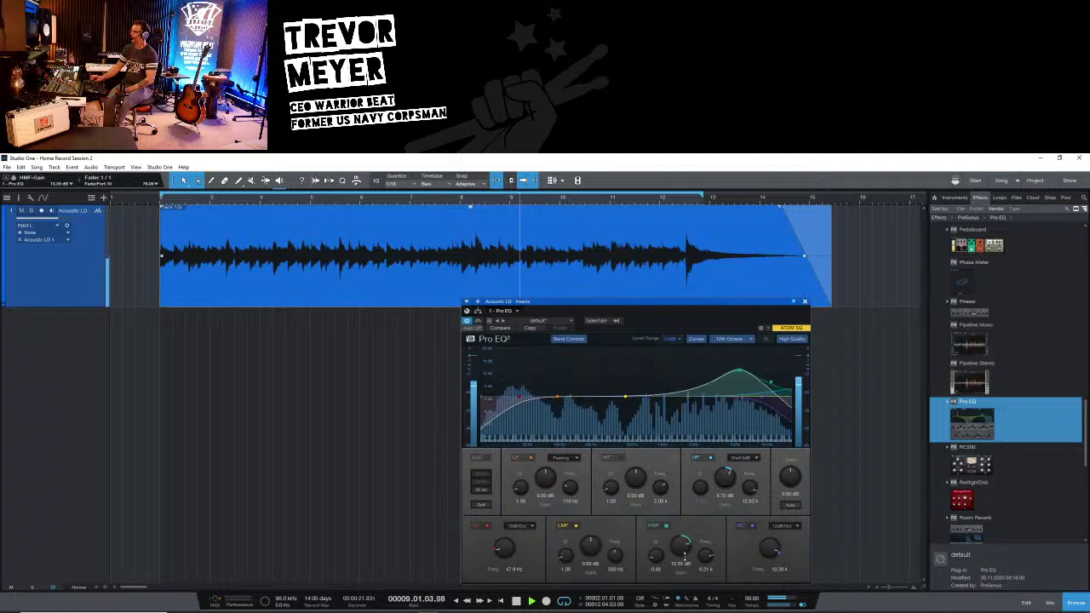
Reduce the high-shelf gain to 0.72 dB and set the high-mid band to 4.43 dB at 8.47 kHz with a Q of 2.04
left_click_drag(680, 532, 683, 572)
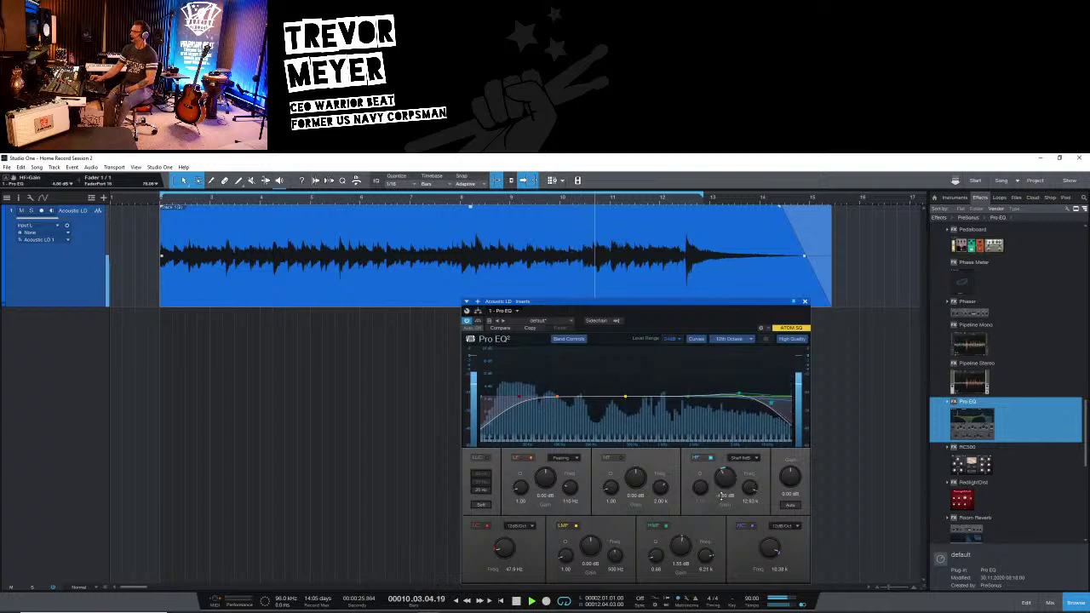
left_click_drag(722, 501, 720, 479)
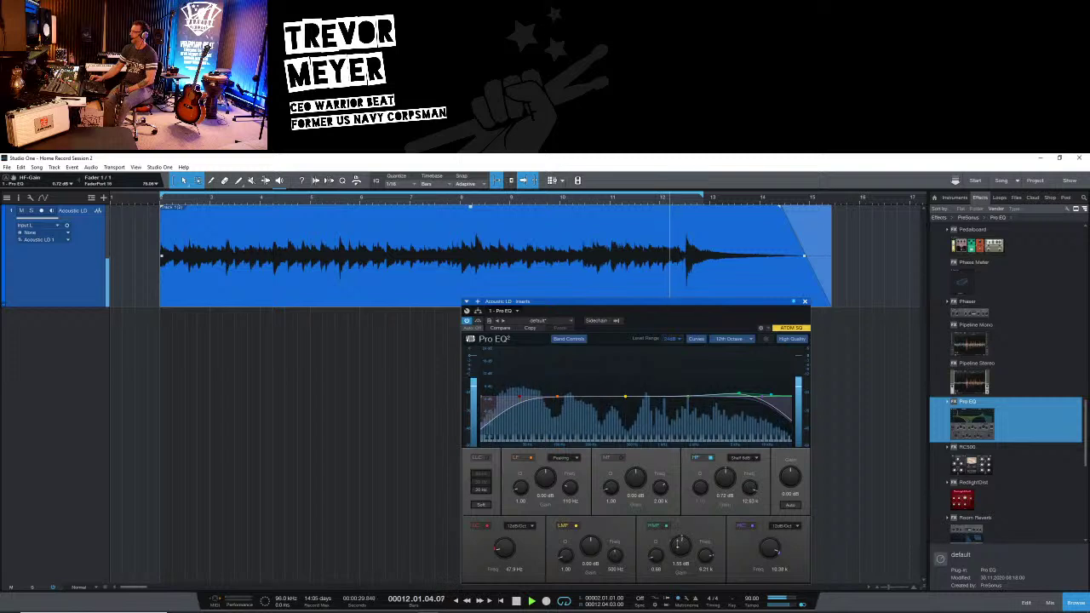
left_click_drag(681, 545, 707, 552)
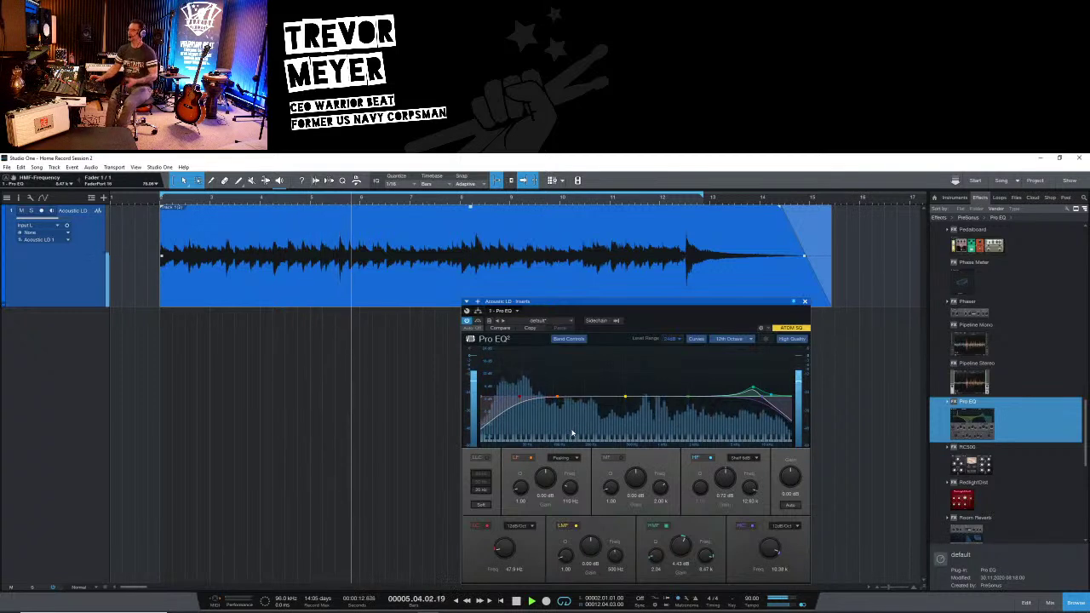
Sweep the low-mid band's gain, and set the band to a 3.84 dB cut at 378 Hz with a Q of 2.68
left_click_drag(589, 555, 584, 512)
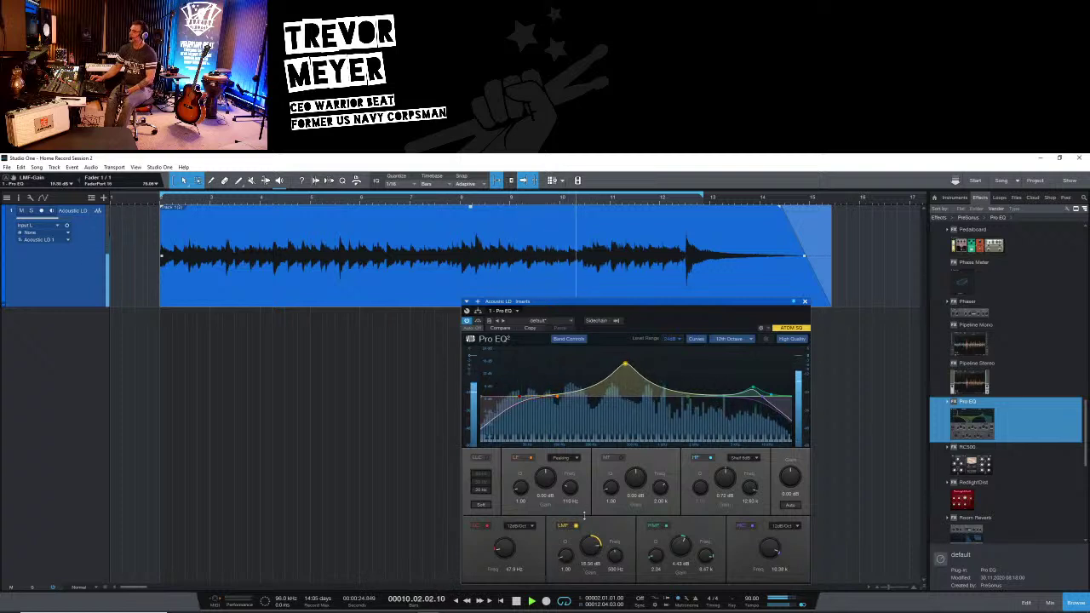
left_click_drag(584, 516, 587, 609)
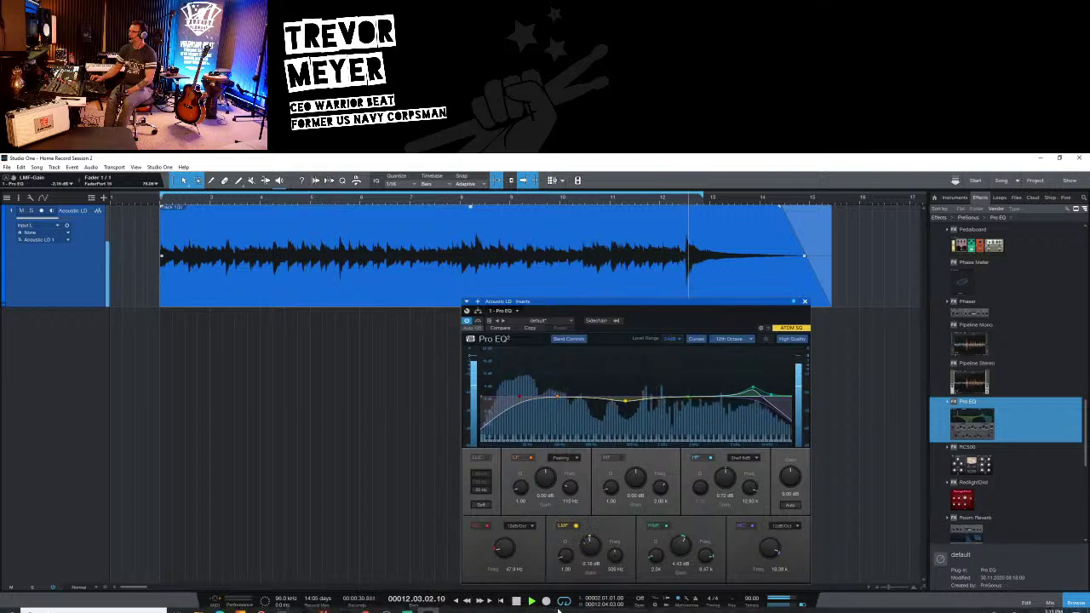
left_click_drag(562, 556, 561, 555)
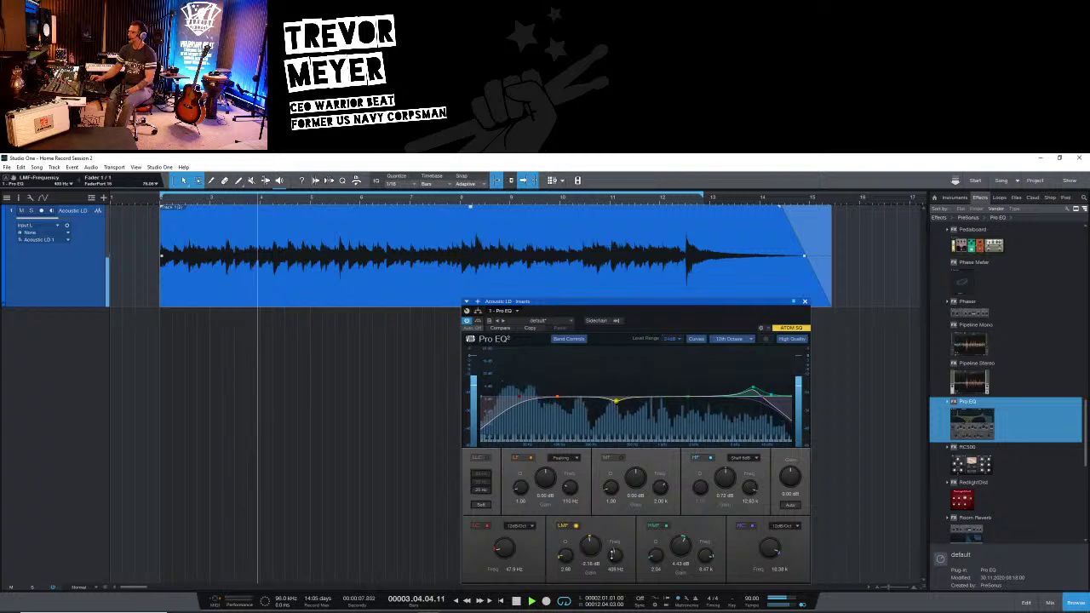
left_click_drag(613, 553, 611, 558)
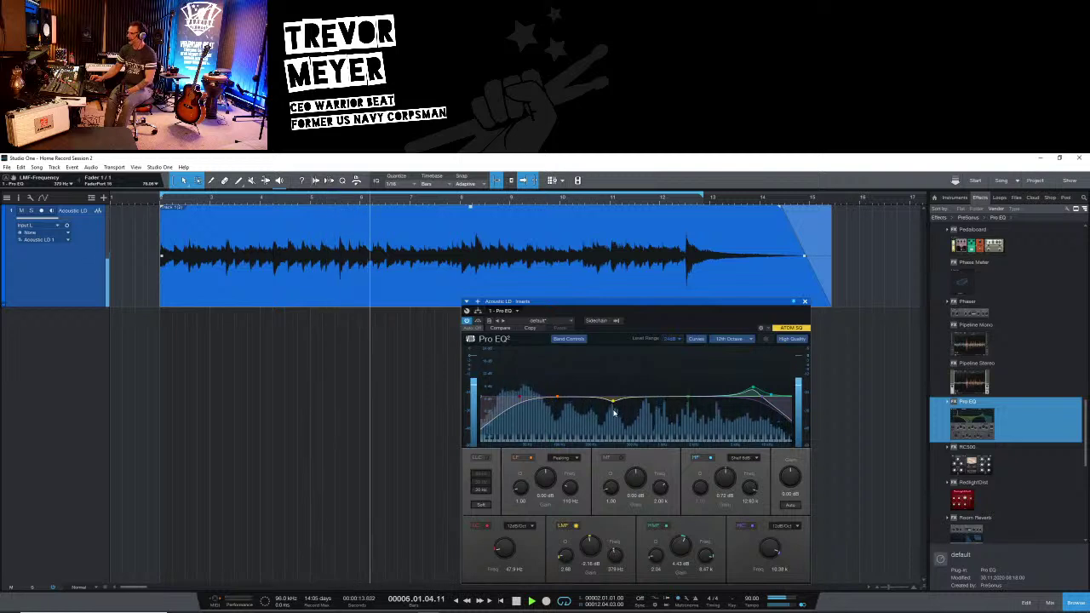
left_click_drag(590, 547, 594, 546)
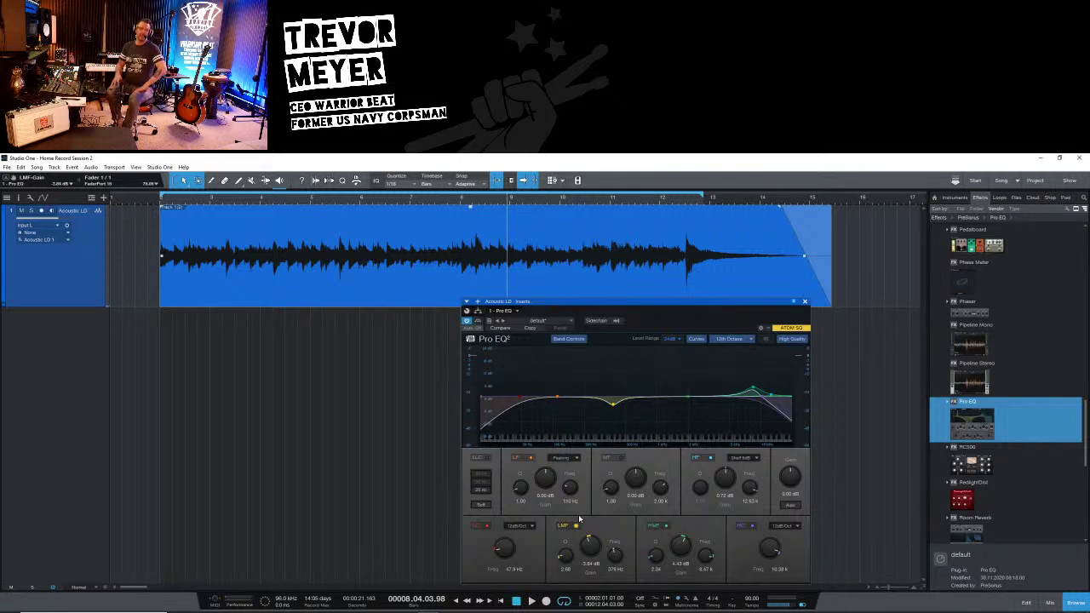
Switch to Streamlabs OBS and activate the TM - Full Cam (Lumix) scene
mouse_move(452, 596)
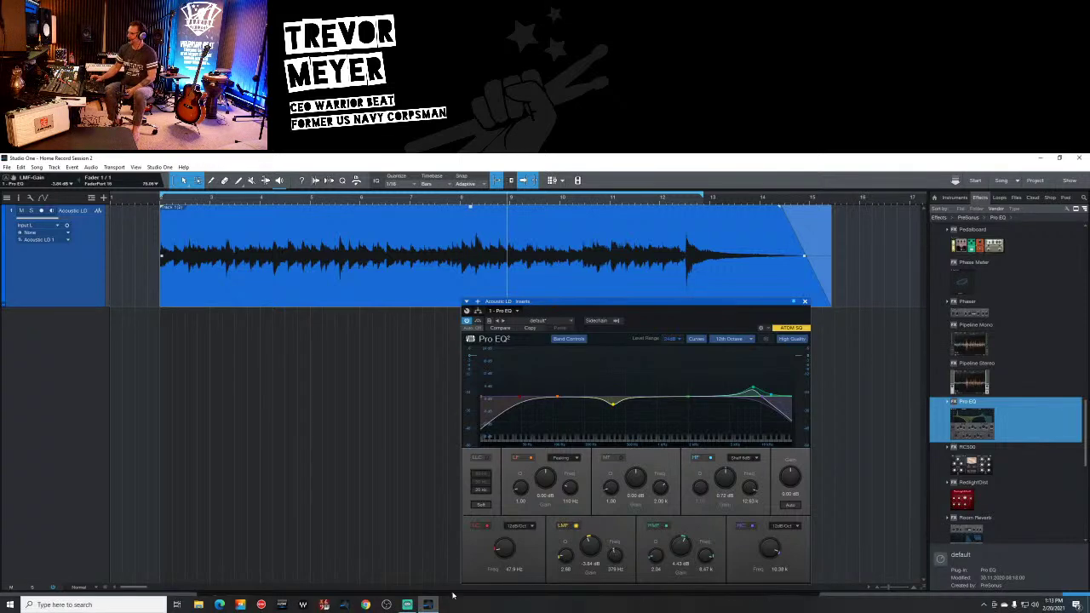
left_click(409, 606)
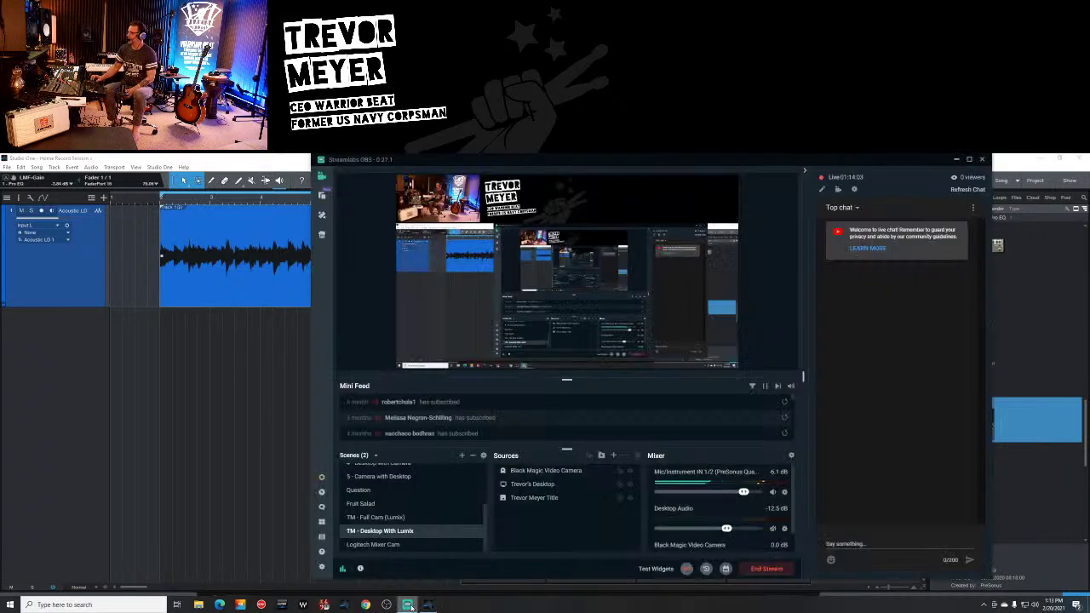
left_click(376, 517)
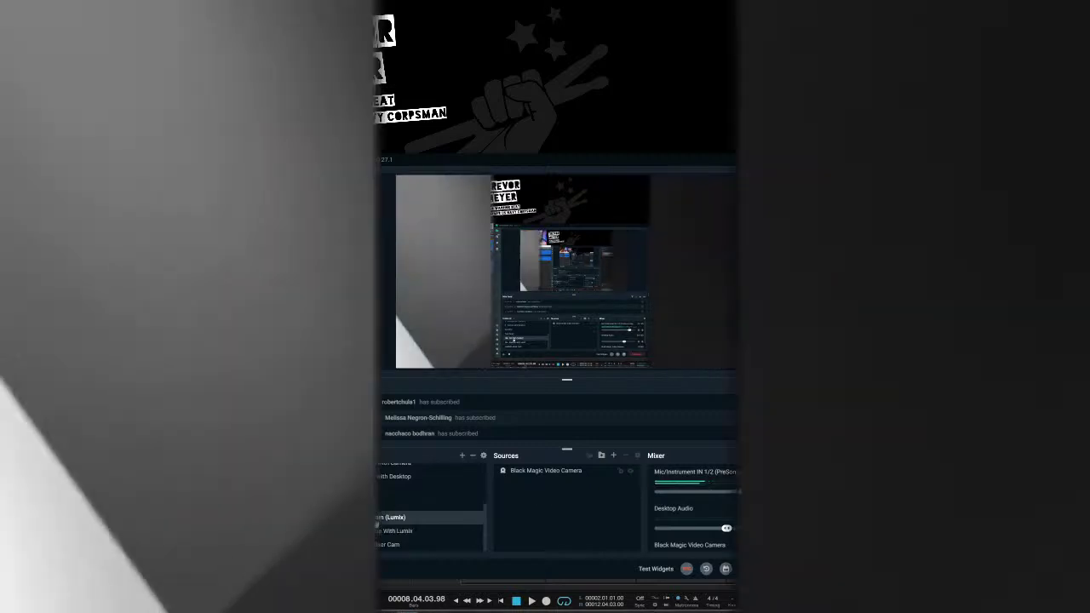
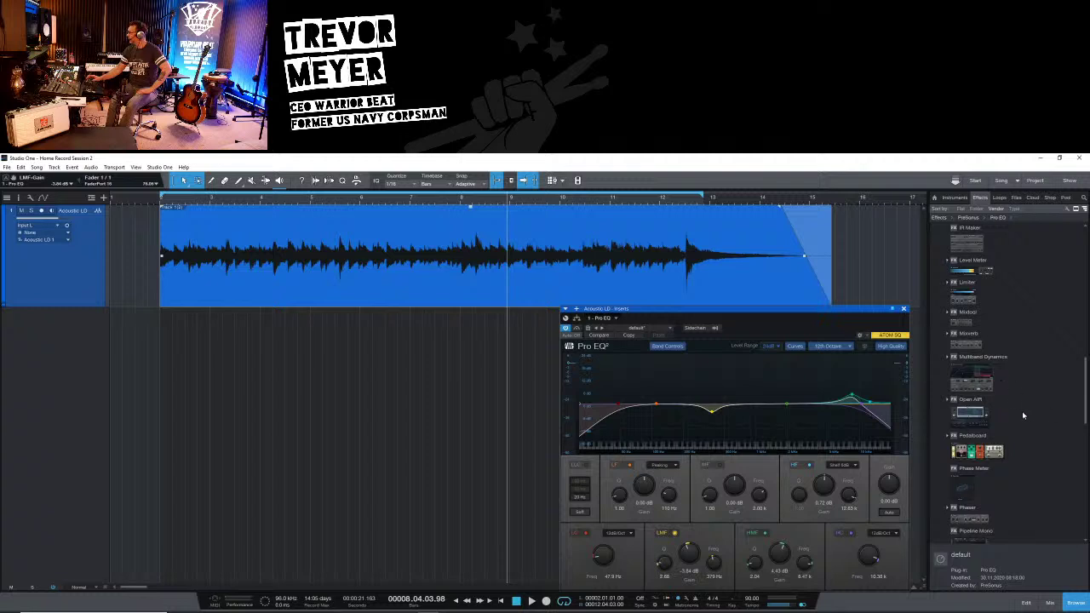
Add the Room Reverb effect to the acoustic guitar track and place its window beside Pro EQ
scroll(1022, 416, "down", 3)
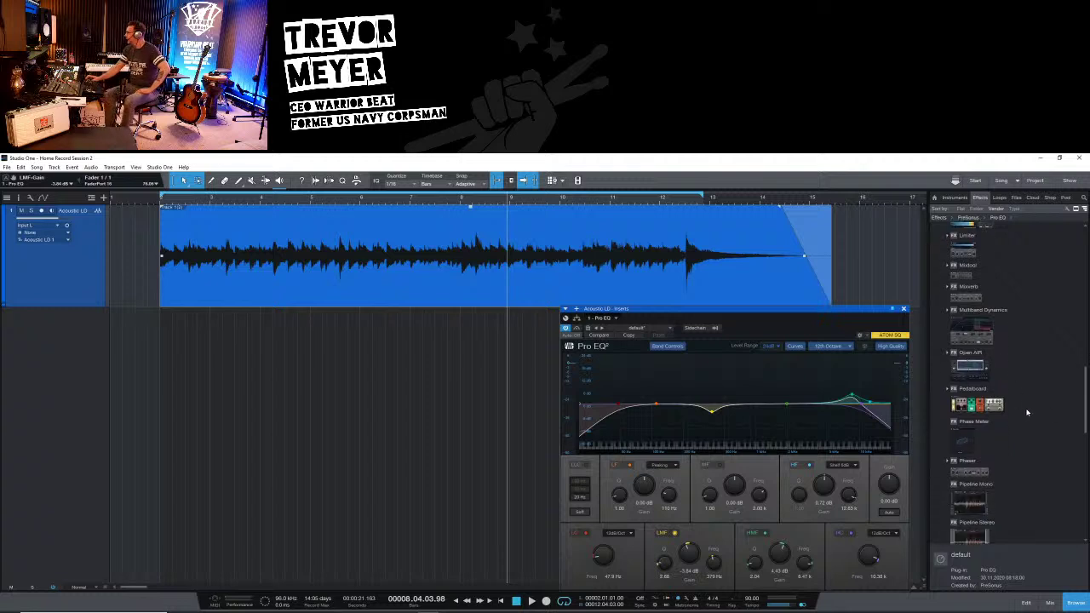
scroll(1026, 412, "down", 8)
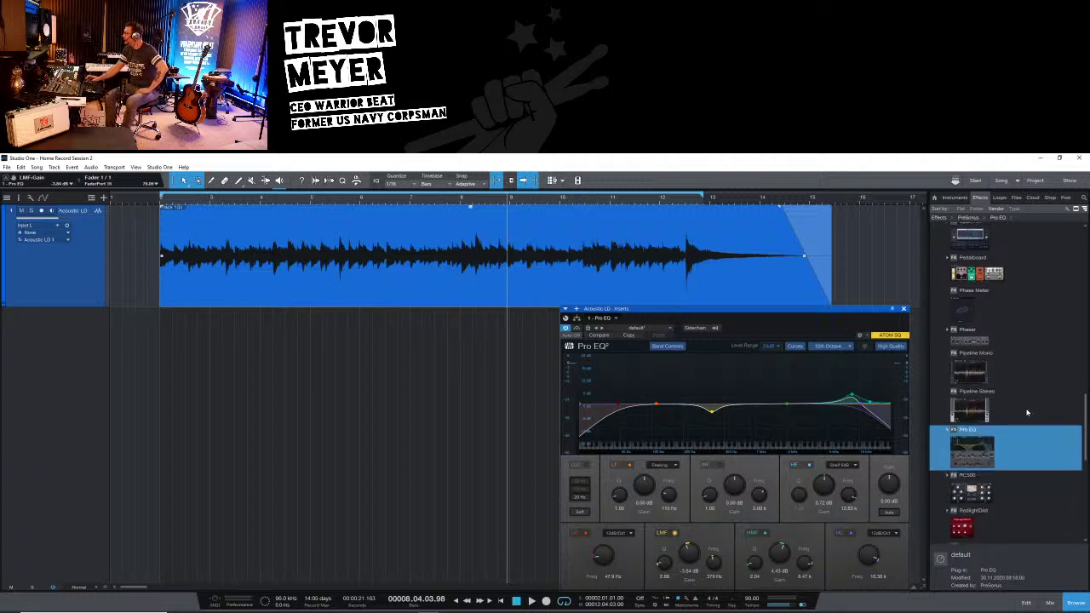
scroll(1026, 413, "down", 8)
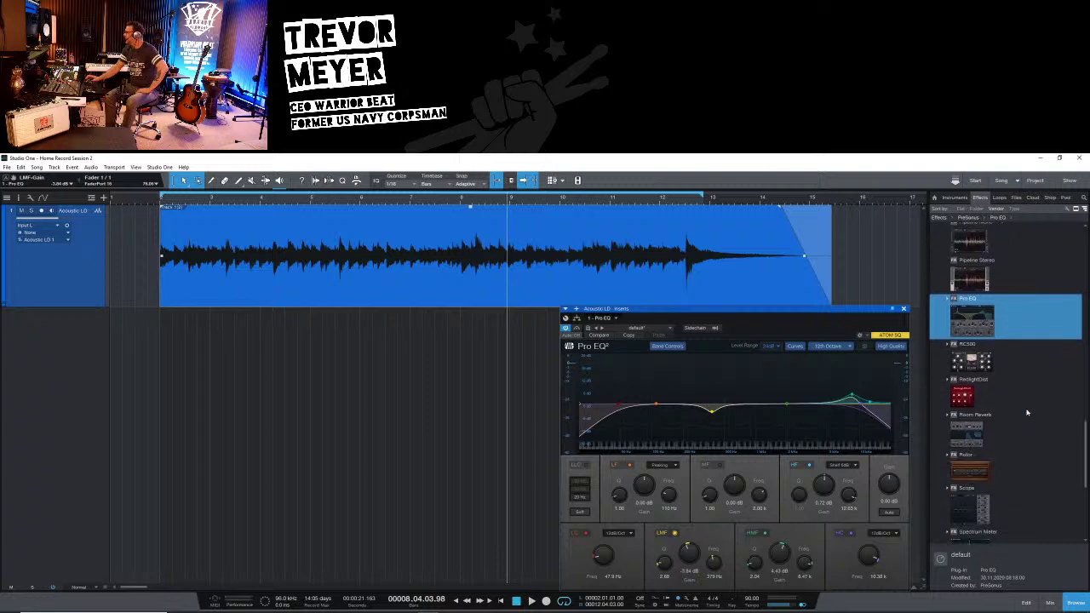
scroll(1027, 412, "down", 4)
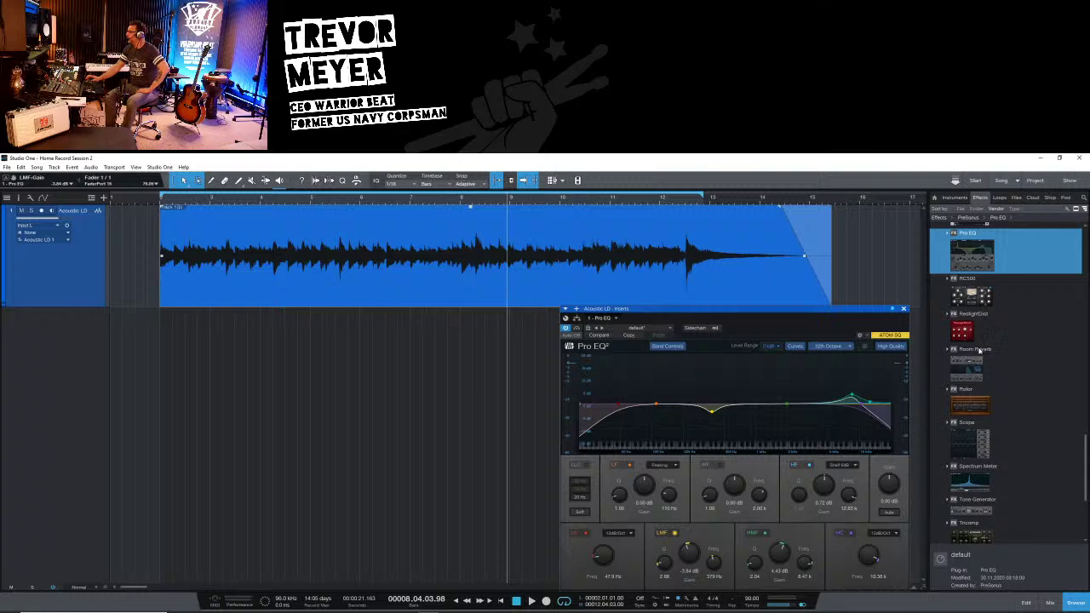
left_click_drag(979, 349, 345, 275)
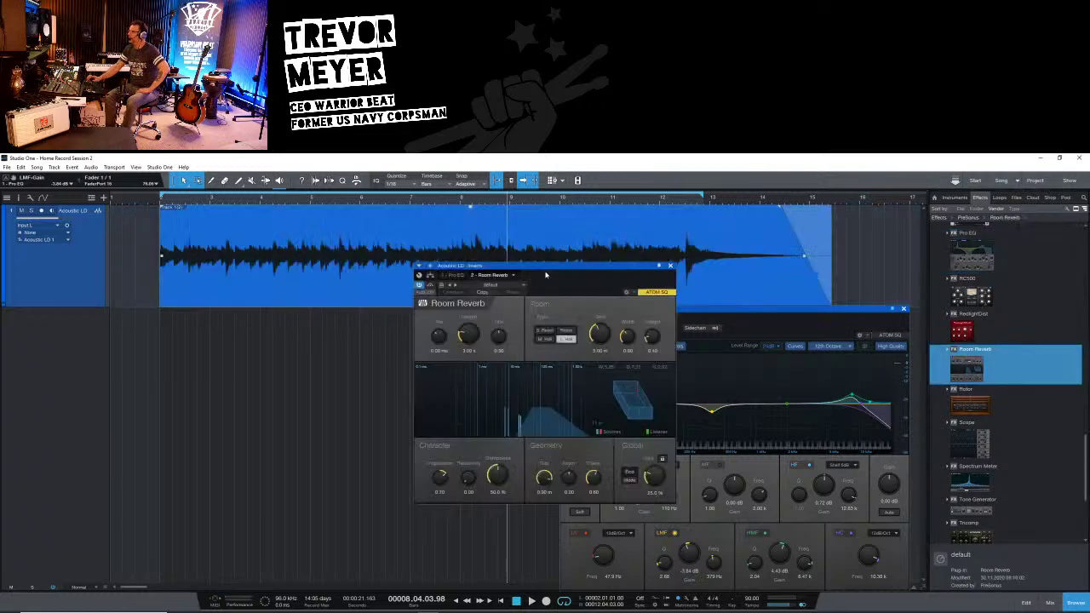
left_click_drag(546, 274, 395, 321)
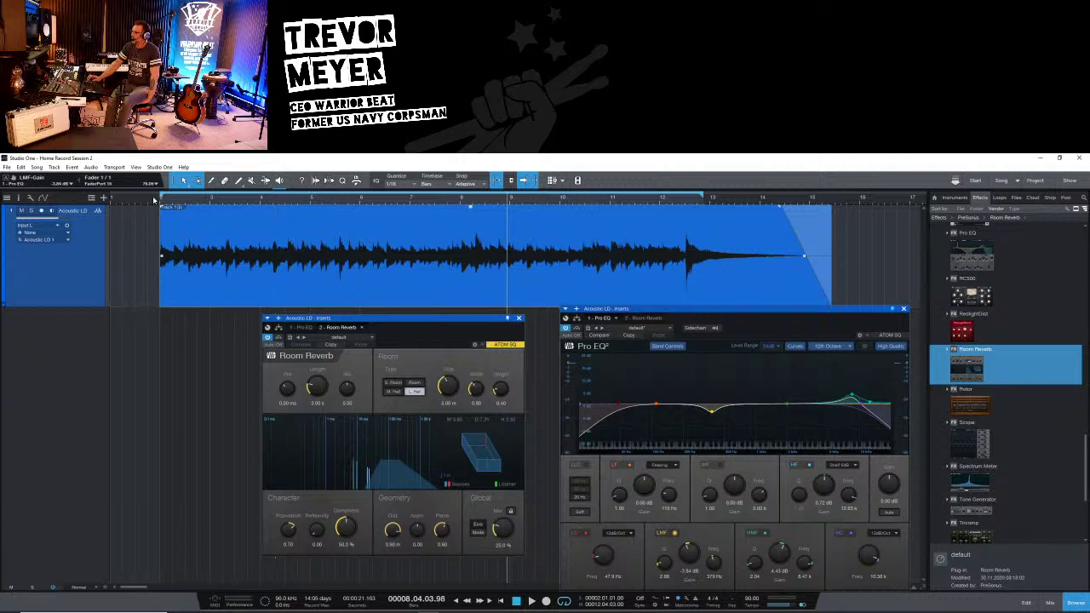
From the clip's start, set the Room Reverb's size to 5.73 m and width to 1.44, and sweep its mix between 0% and 100% during playback
left_click(160, 205)
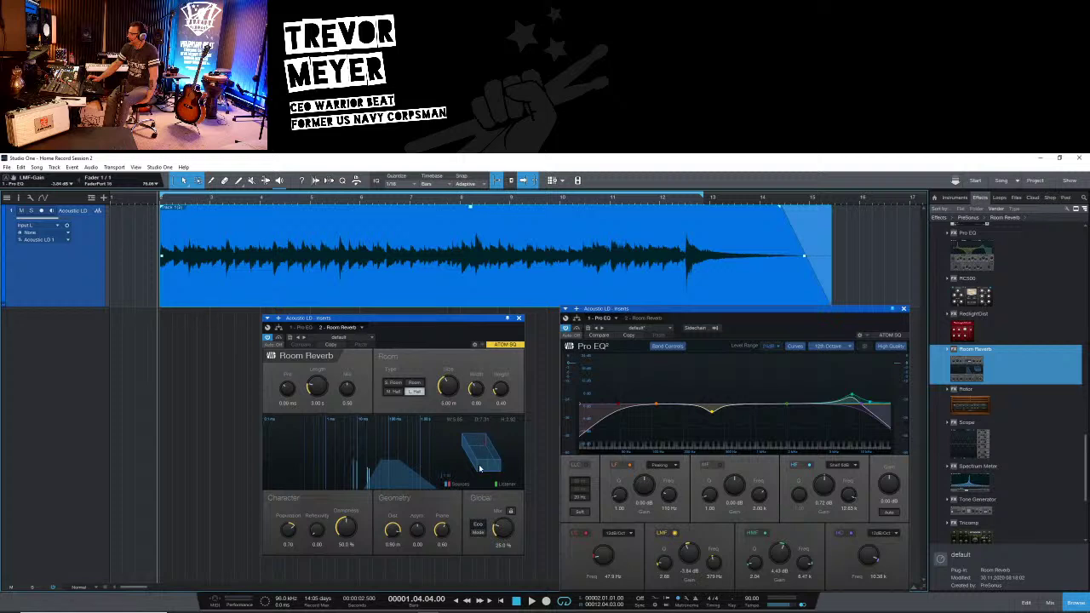
left_click_drag(454, 393, 500, 363)
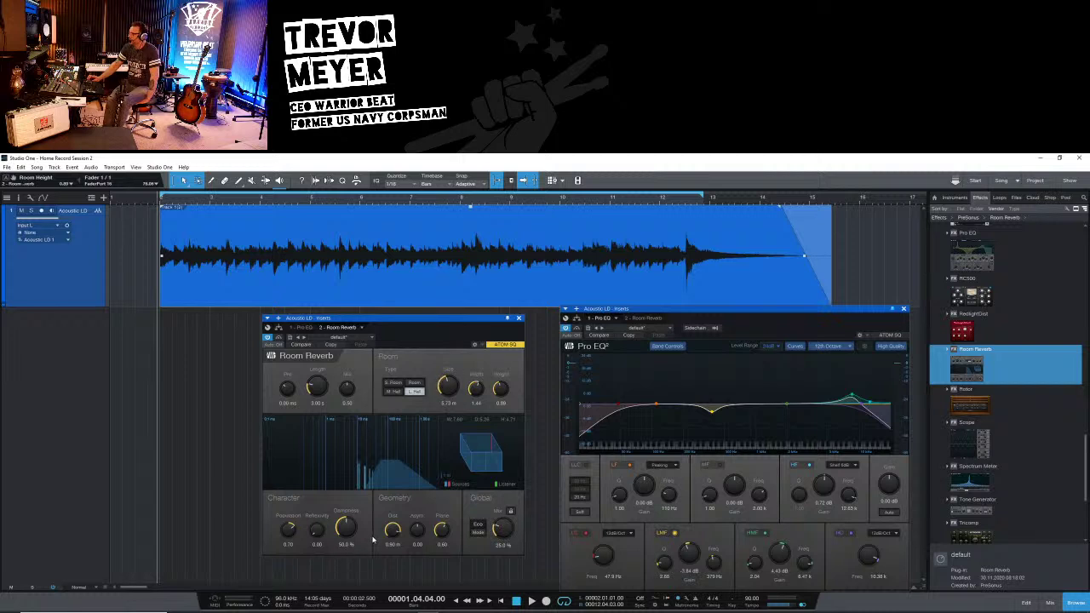
key("space")
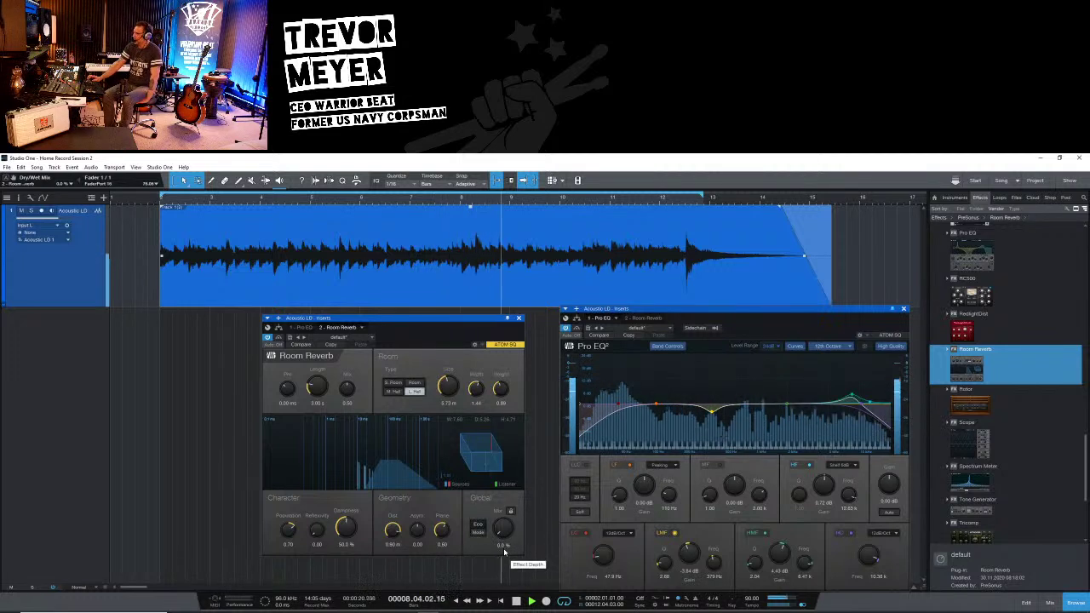
left_click_drag(500, 534, 499, 511)
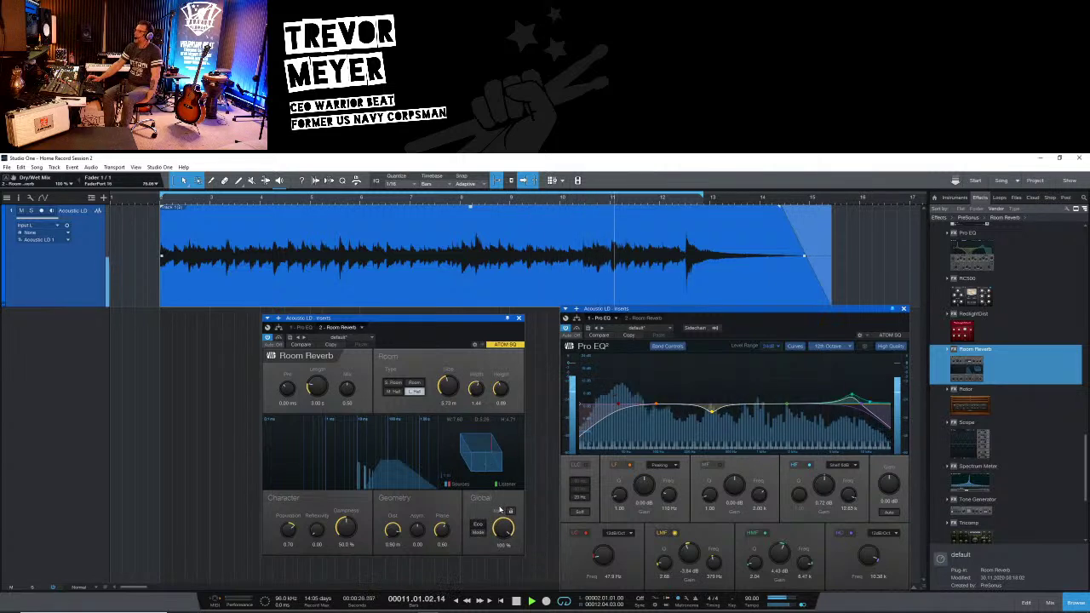
left_click_drag(503, 521, 503, 530)
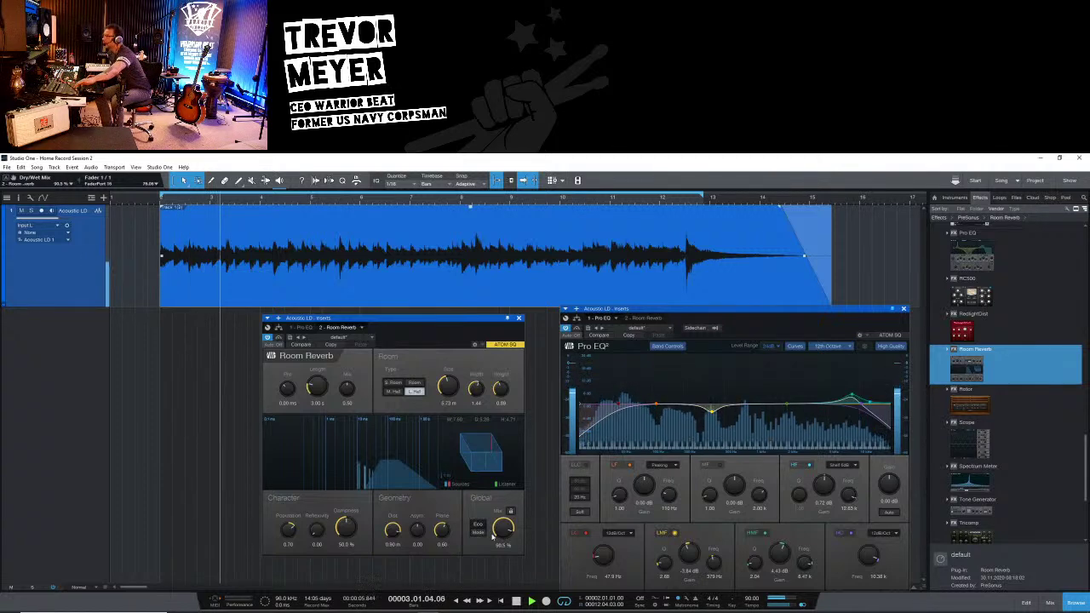
Check the channel faders in the mixer, move the Pro EQ window higher, and return to the arrangement
key("F3")
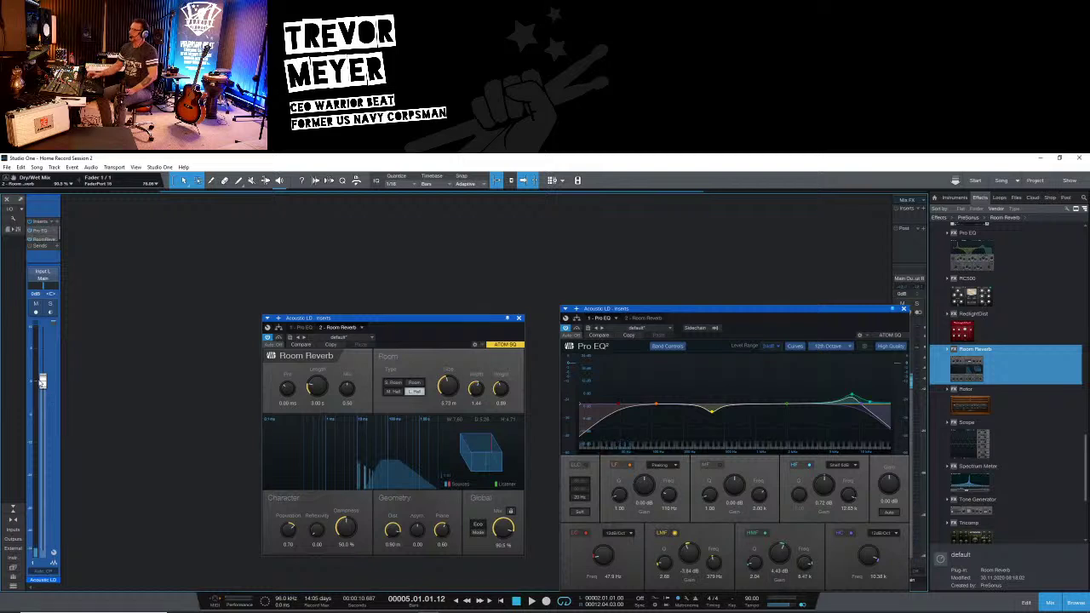
left_click_drag(813, 314, 772, 257)
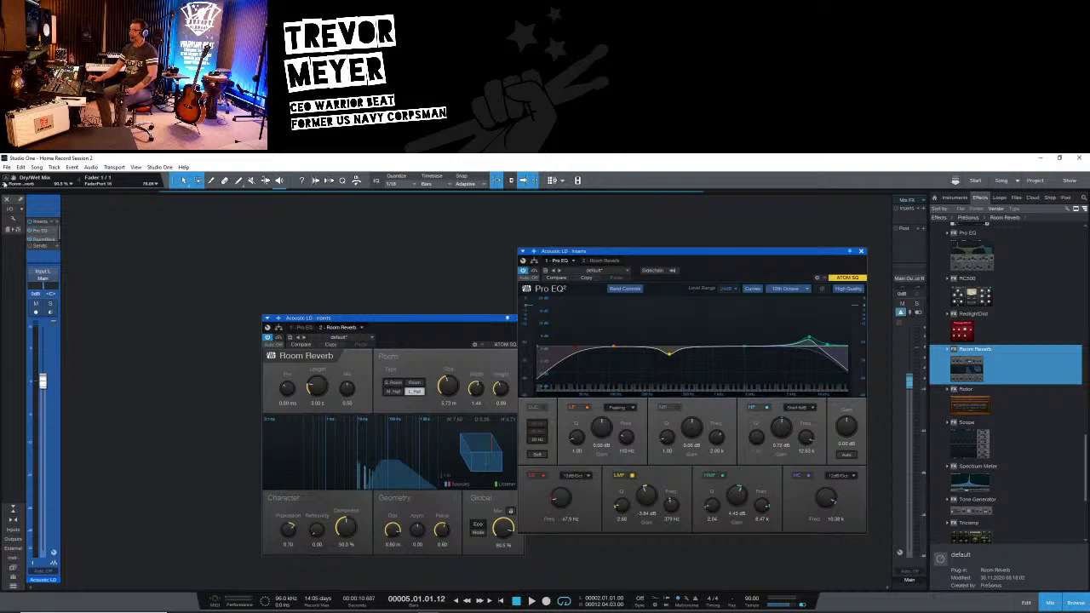
left_click(9, 201)
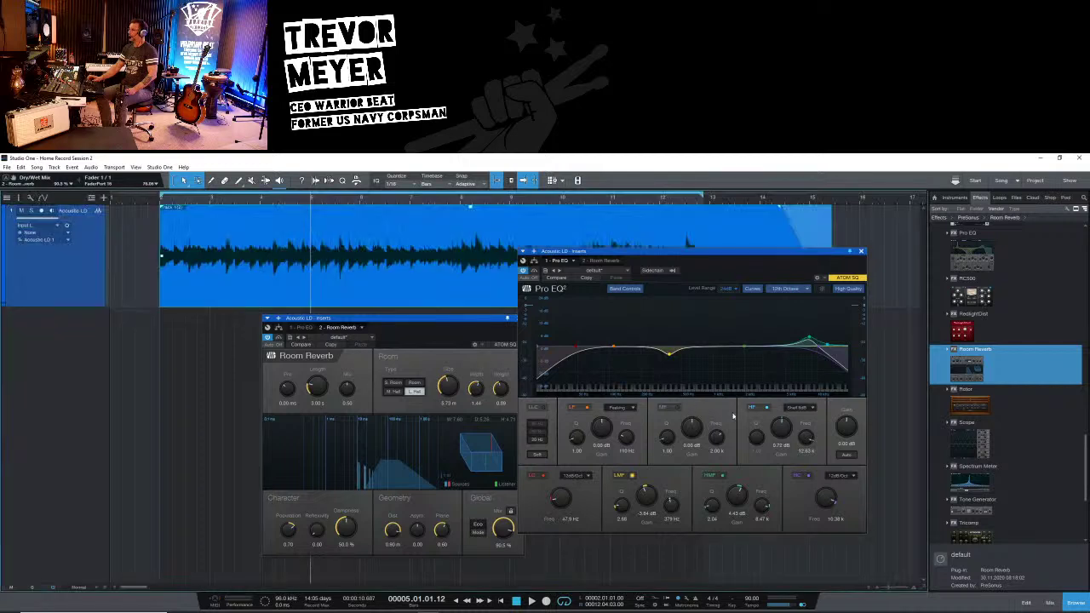
During playback, take the Room Reverb mix down to 0% and raise Pro EQ's output gain to 6.84 dB
key("space")
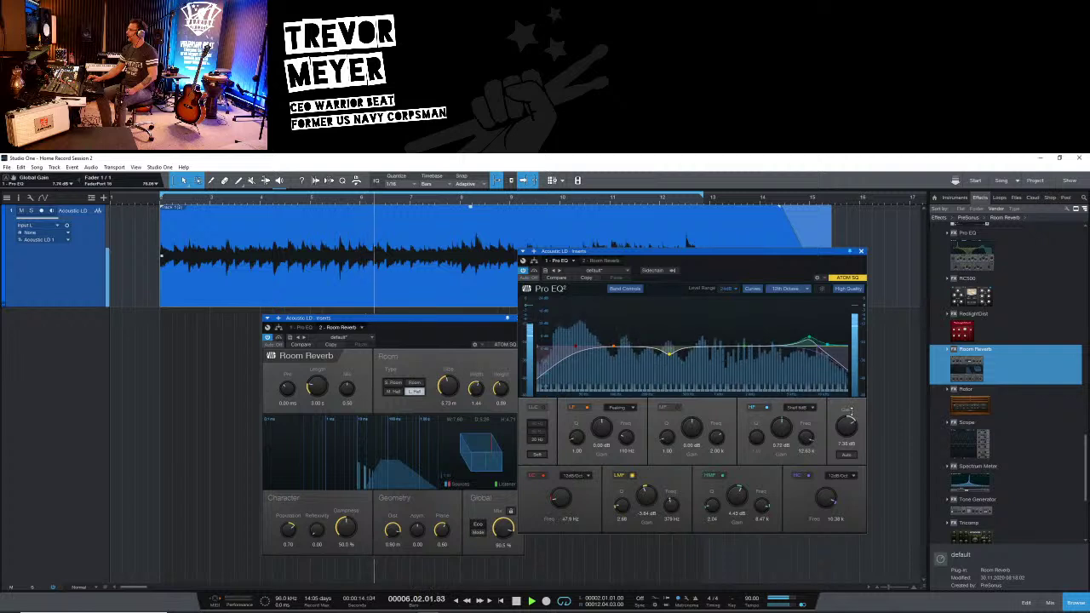
mouse_move(503, 528)
left_mouse_down()
mouse_move(503, 596)
mouse_move(501, 526)
left_mouse_up()
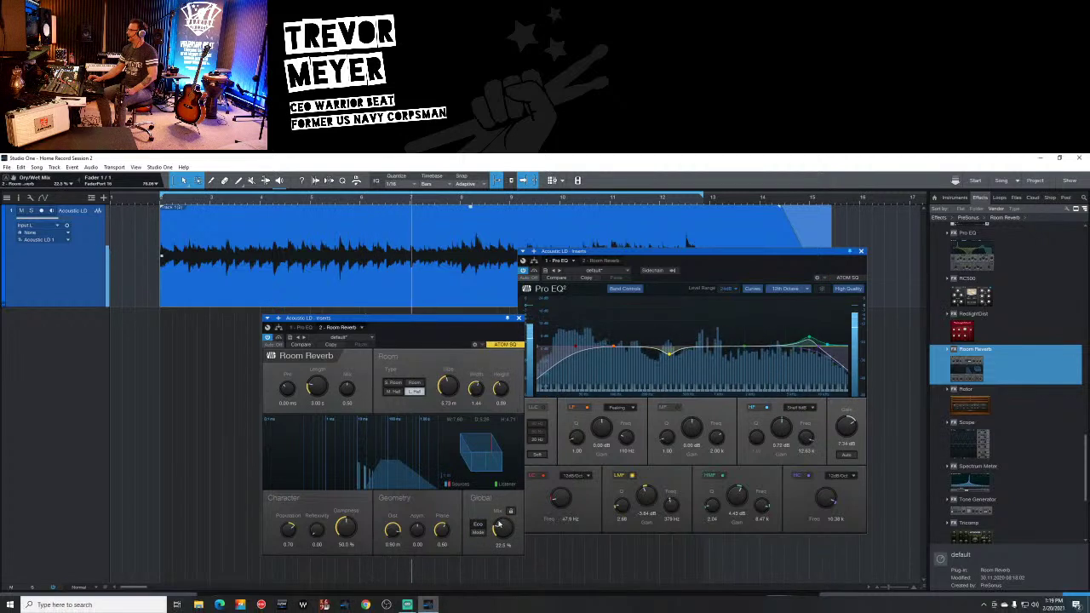
left_click(847, 417)
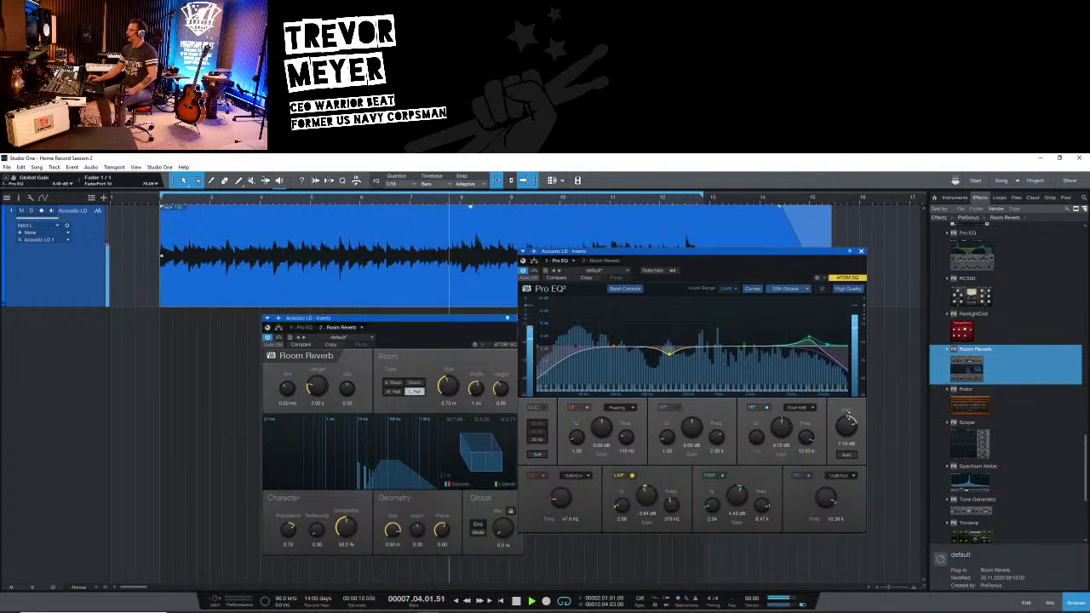
left_click_drag(849, 413, 843, 419)
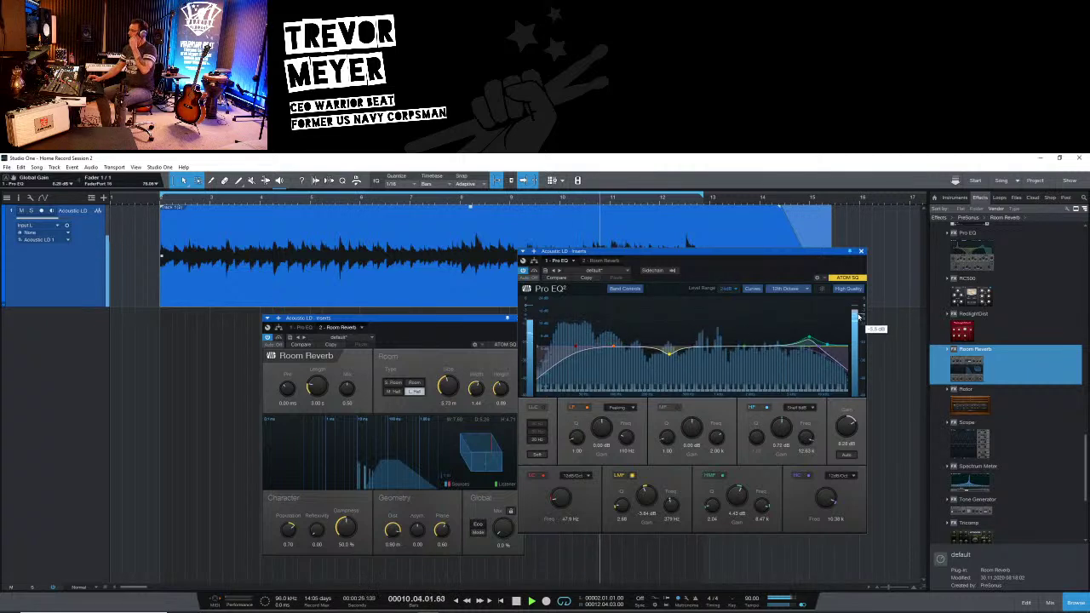
left_click_drag(858, 316, 858, 311)
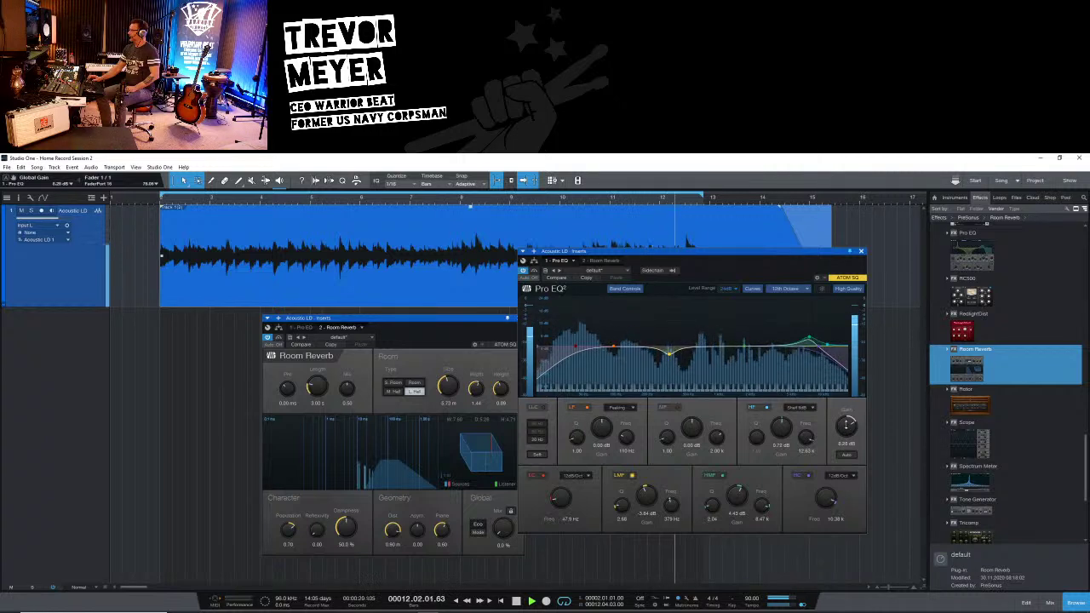
scroll(848, 426, "down", 3)
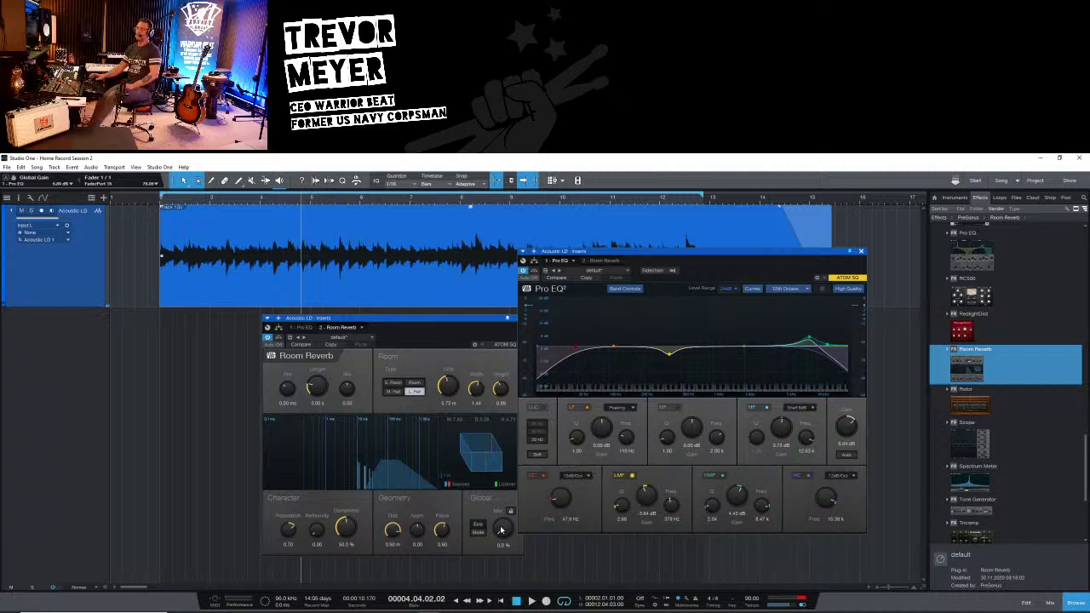
During playback, set the Room Reverb's mix to 24.5% and shorten its length to 300 ms
key("space")
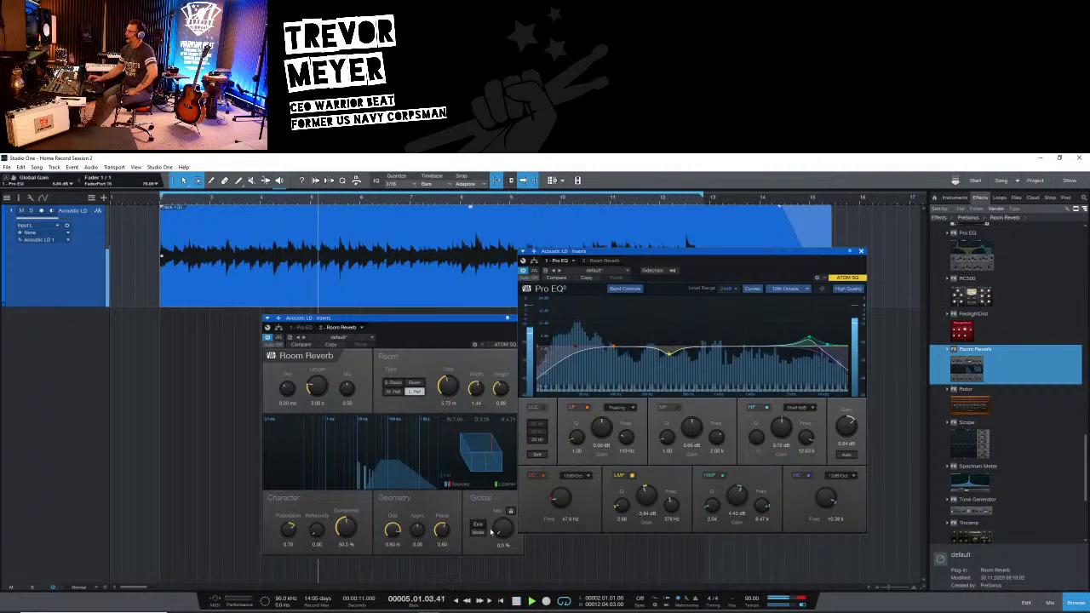
left_click(504, 532)
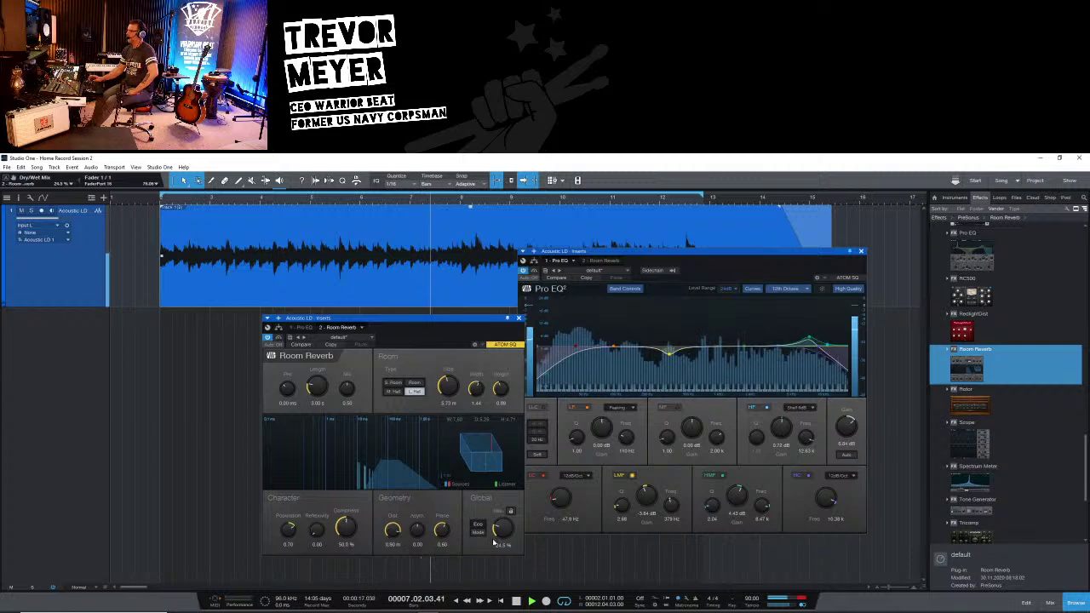
left_click_drag(502, 526, 504, 546)
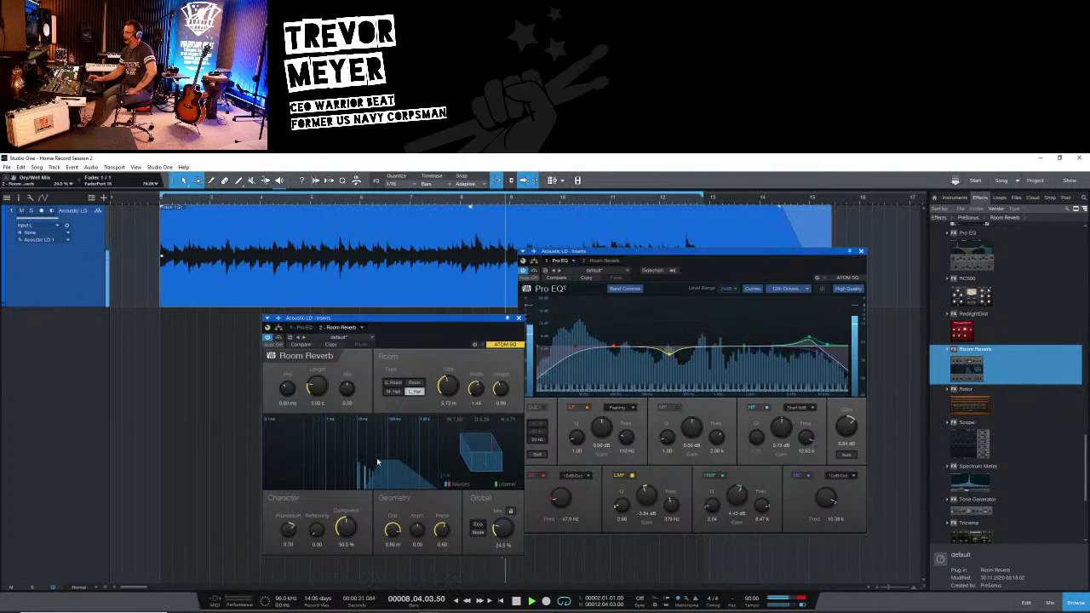
left_click_drag(317, 387, 302, 362)
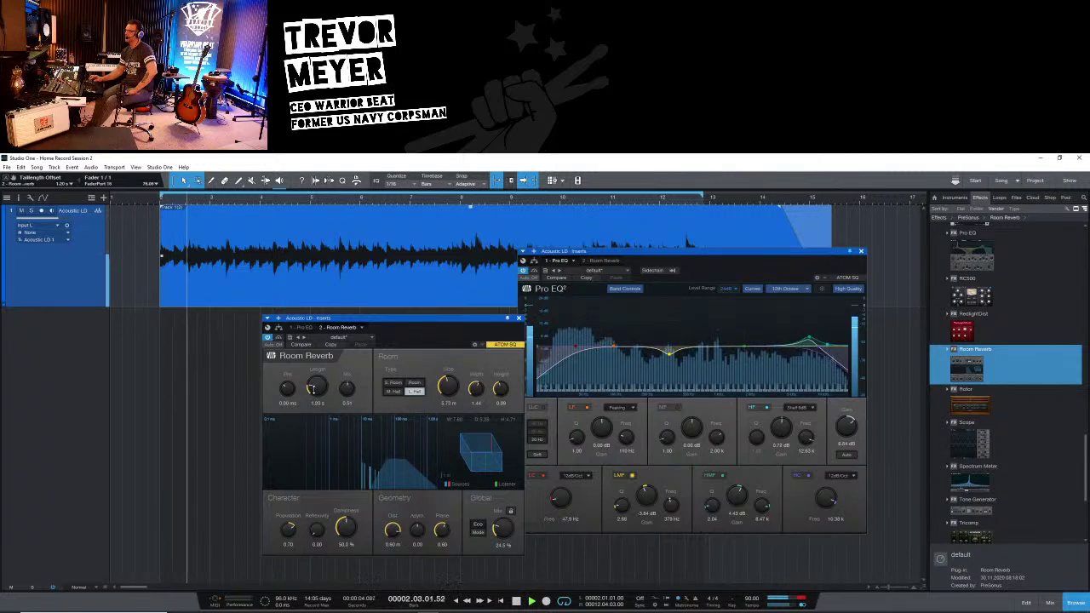
left_click_drag(312, 388, 314, 392)
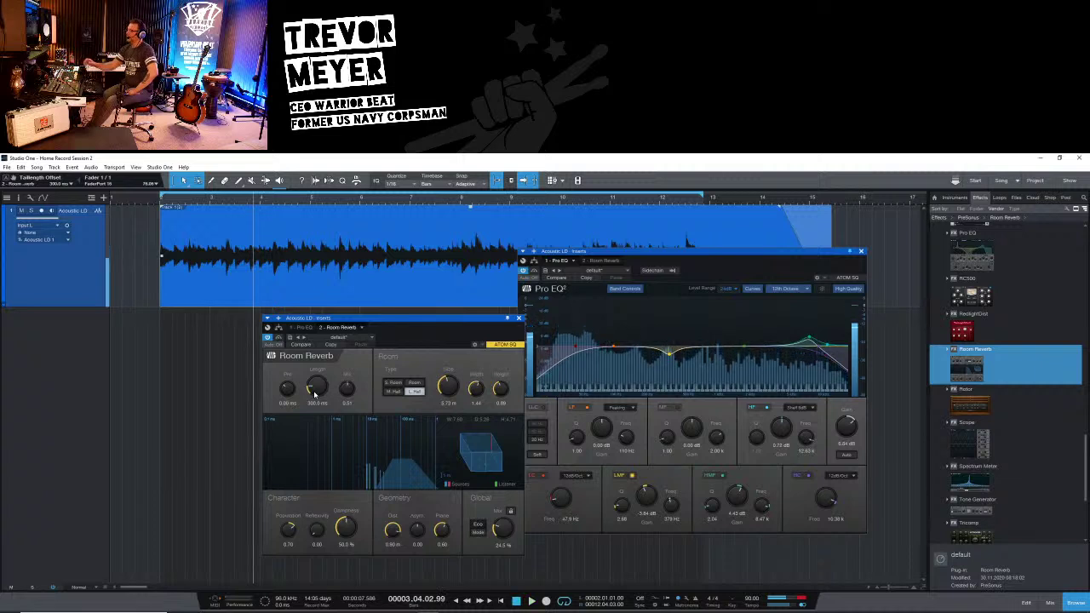
Browse the Room Reverb presets and load Public Bathroom
left_click(329, 338)
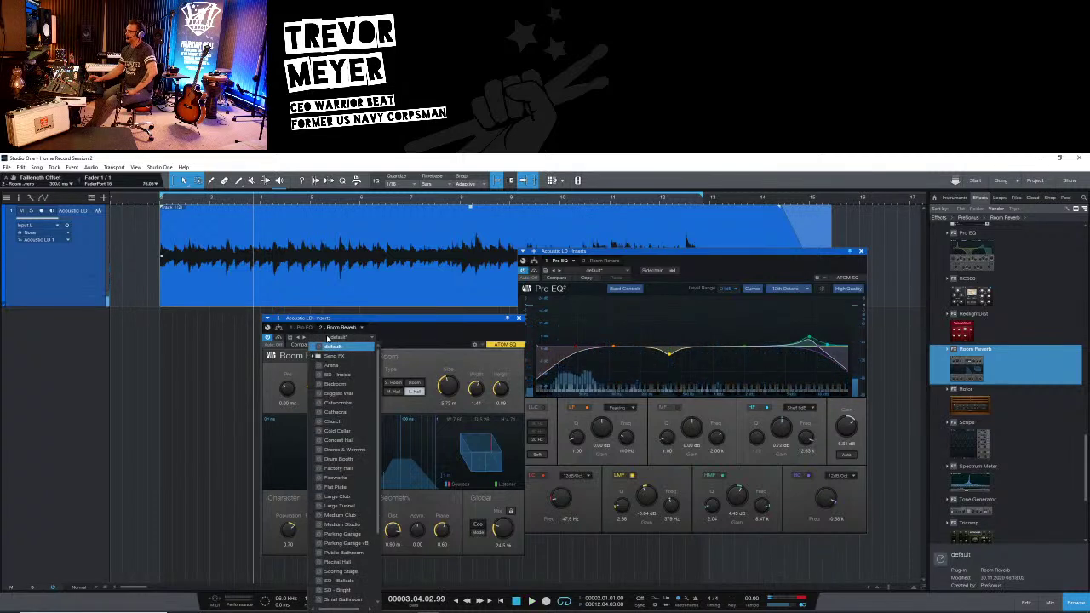
left_click(340, 341)
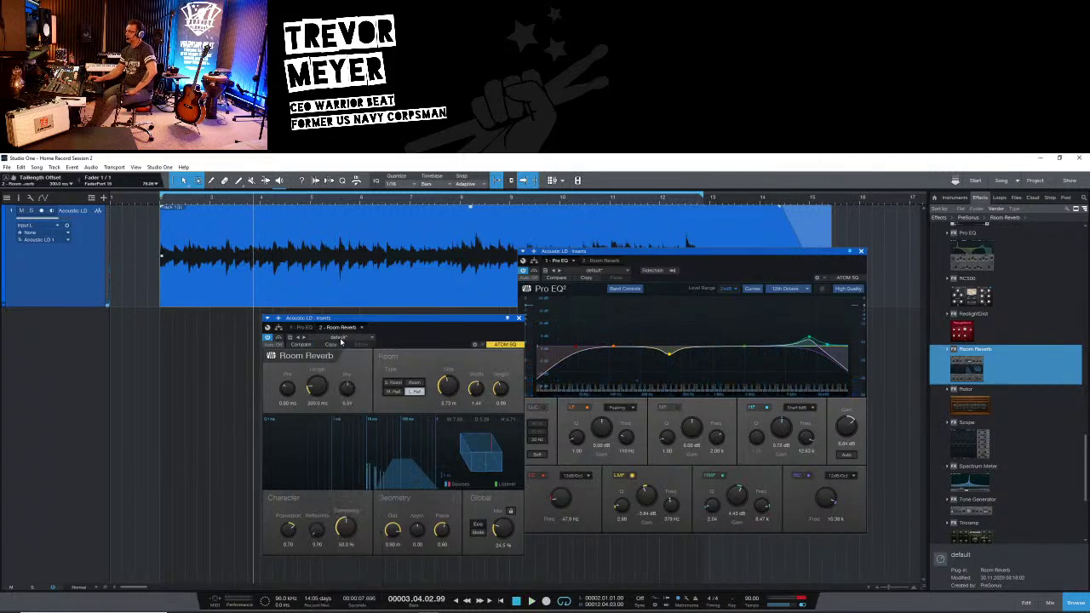
left_click(340, 341)
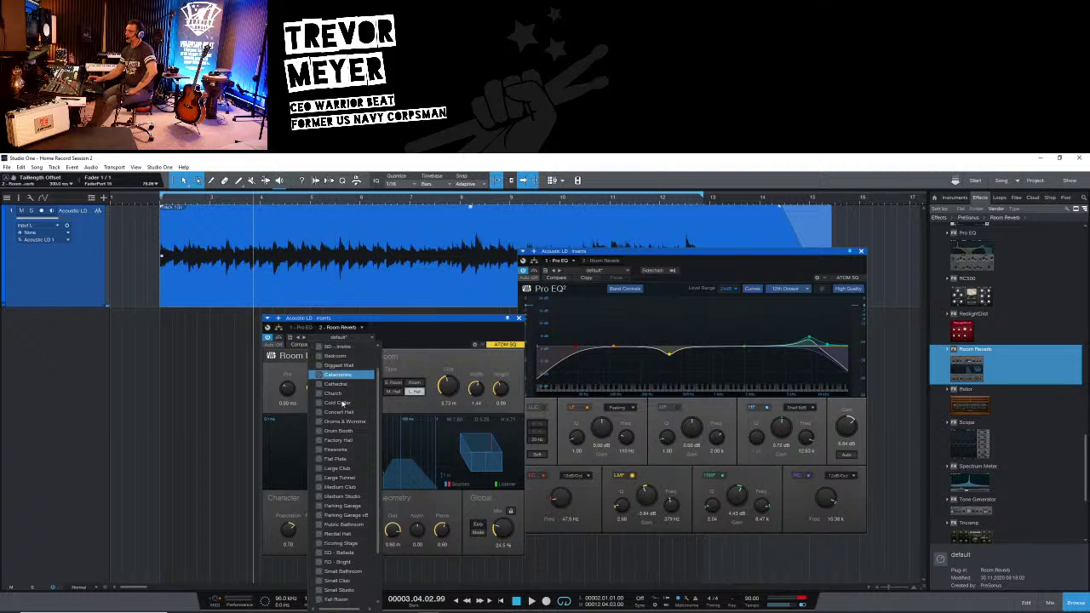
scroll(341, 402, "down", 3)
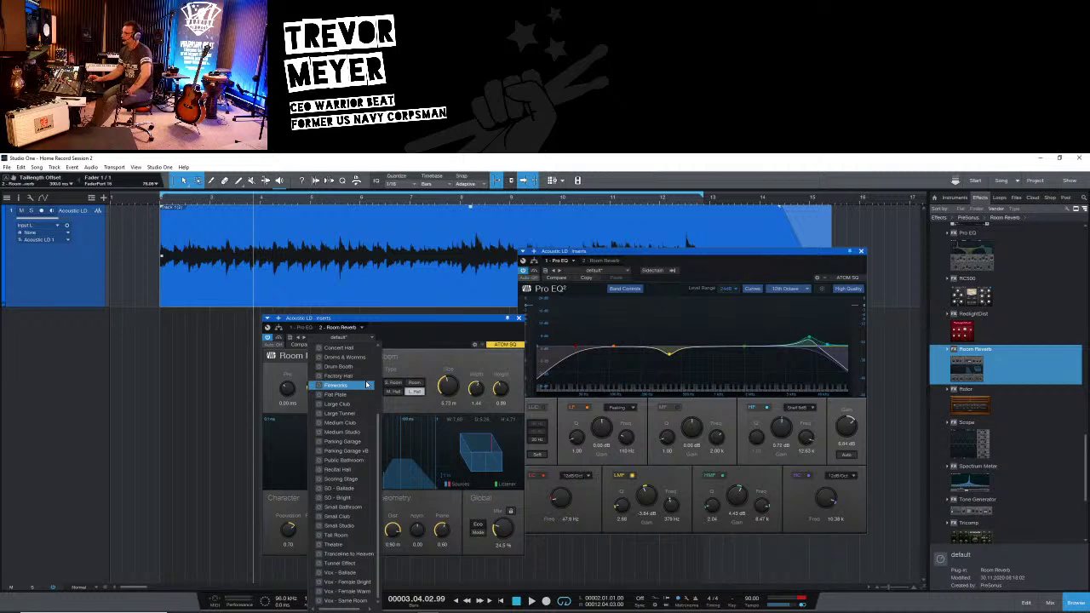
left_click(355, 464)
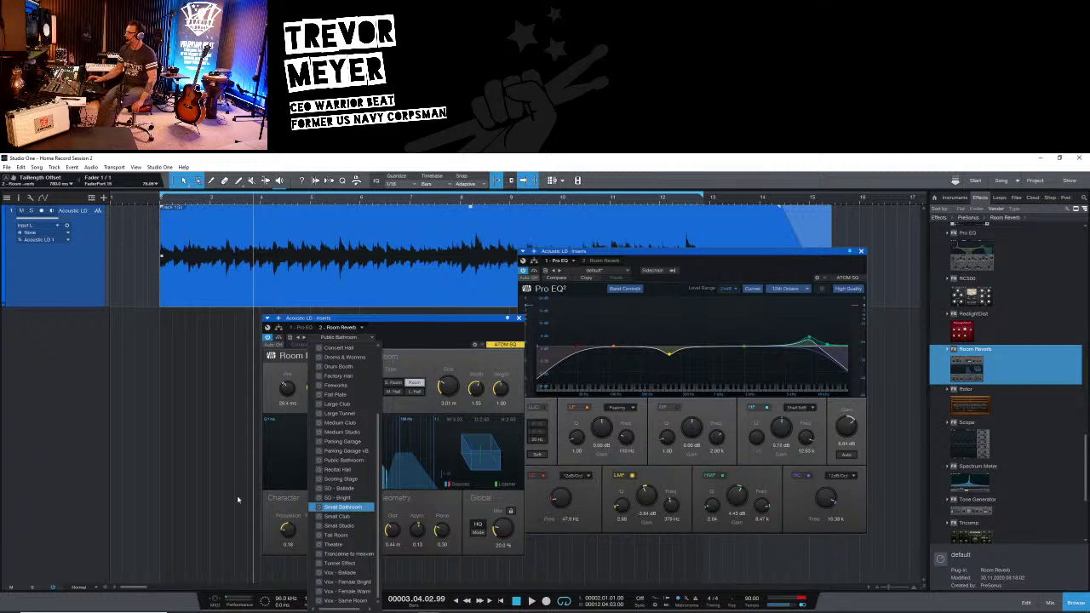
left_click(339, 461)
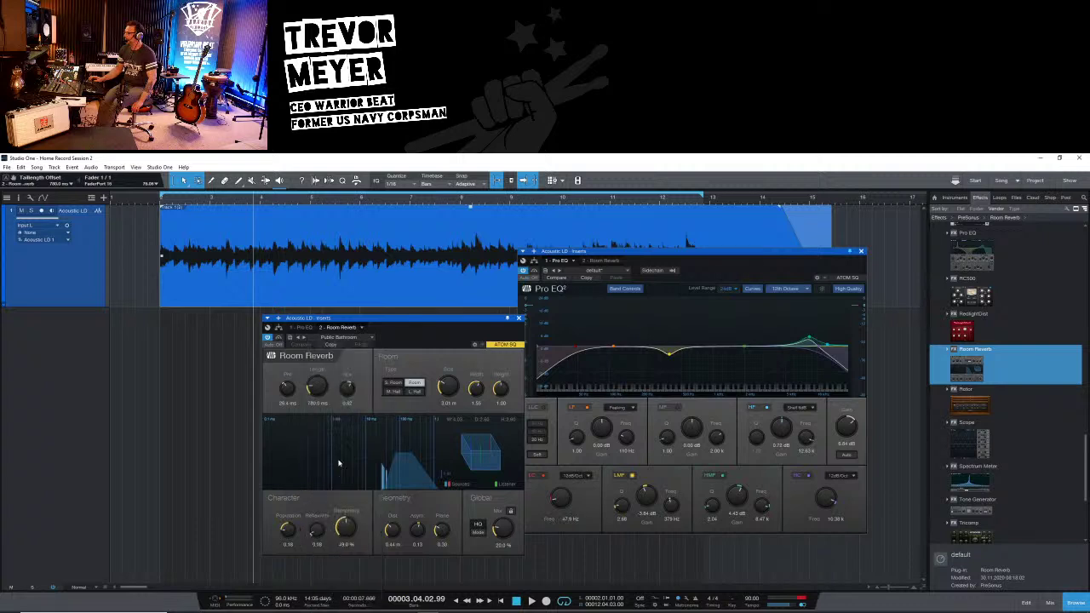
During playback, raise the Room Reverb mix slightly and audition its presets, trying Flat Plate and settling on Factory Hall
key("space")
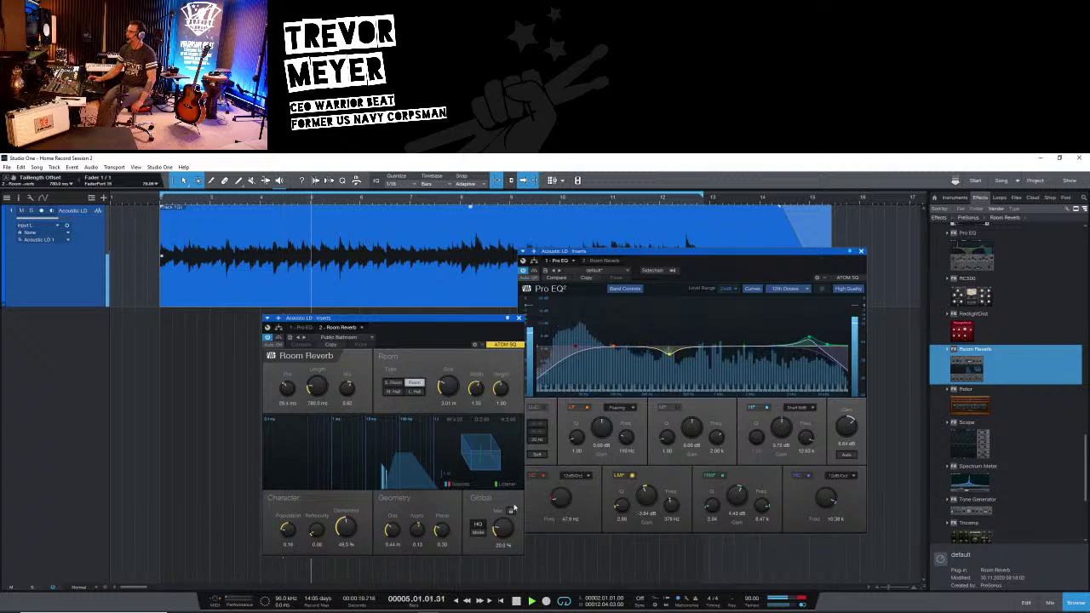
left_click_drag(508, 526, 481, 492)
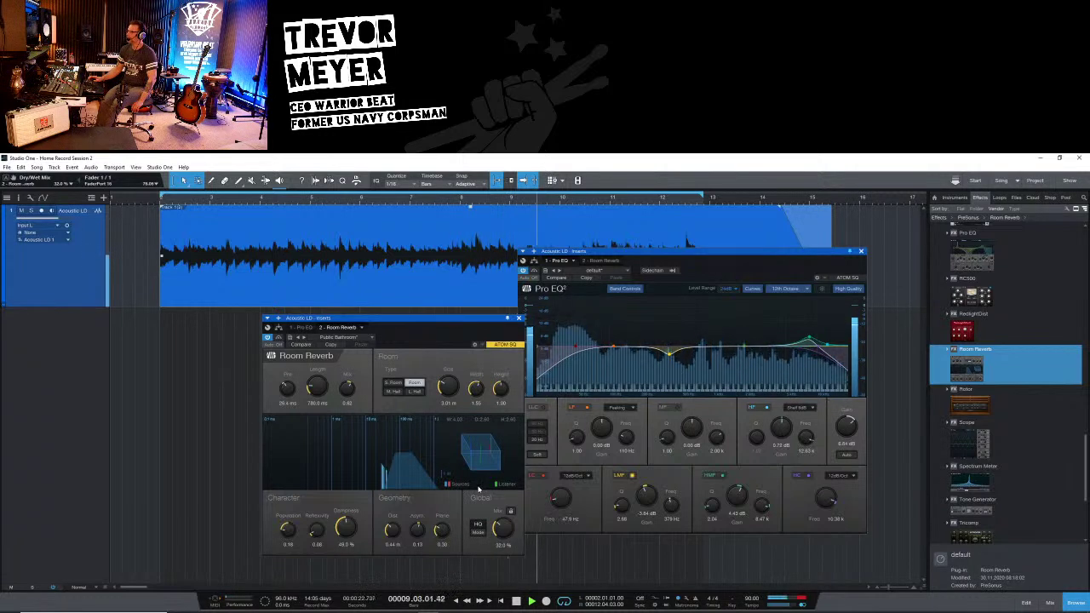
left_click(358, 338)
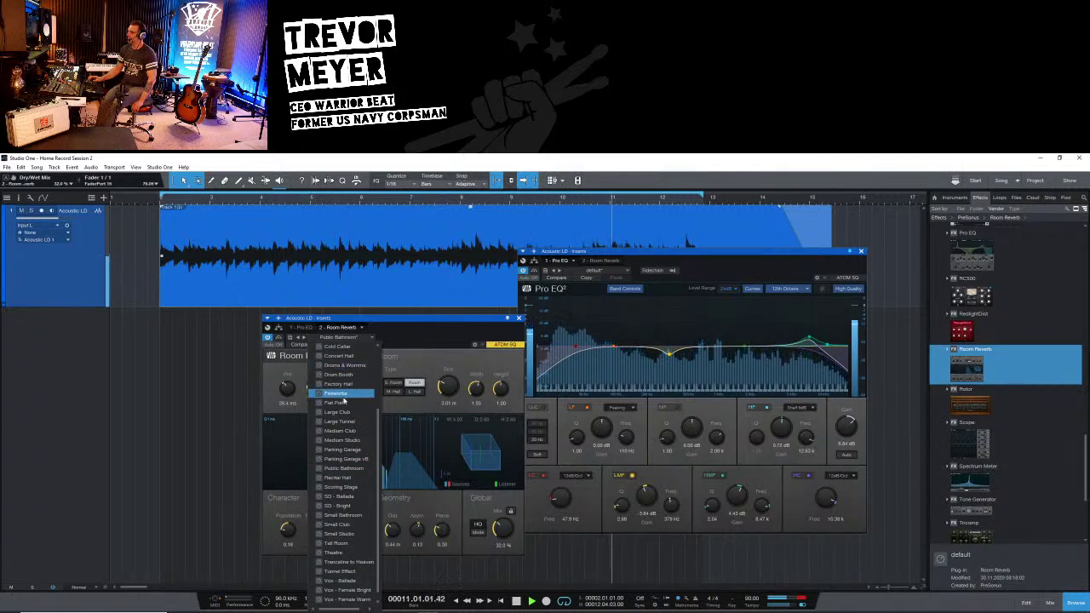
left_click(338, 403)
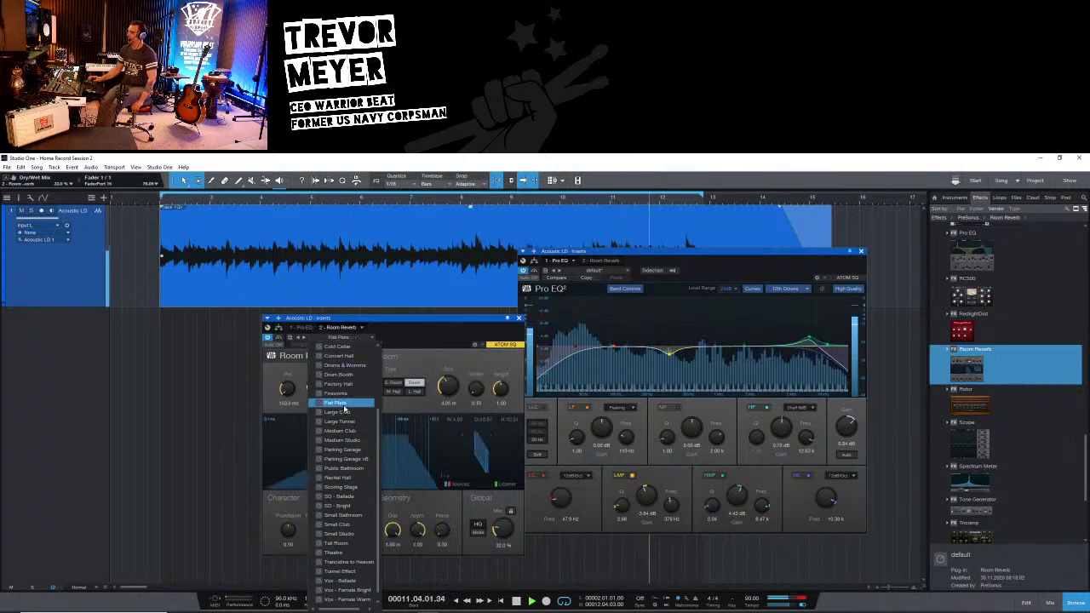
left_click(338, 384)
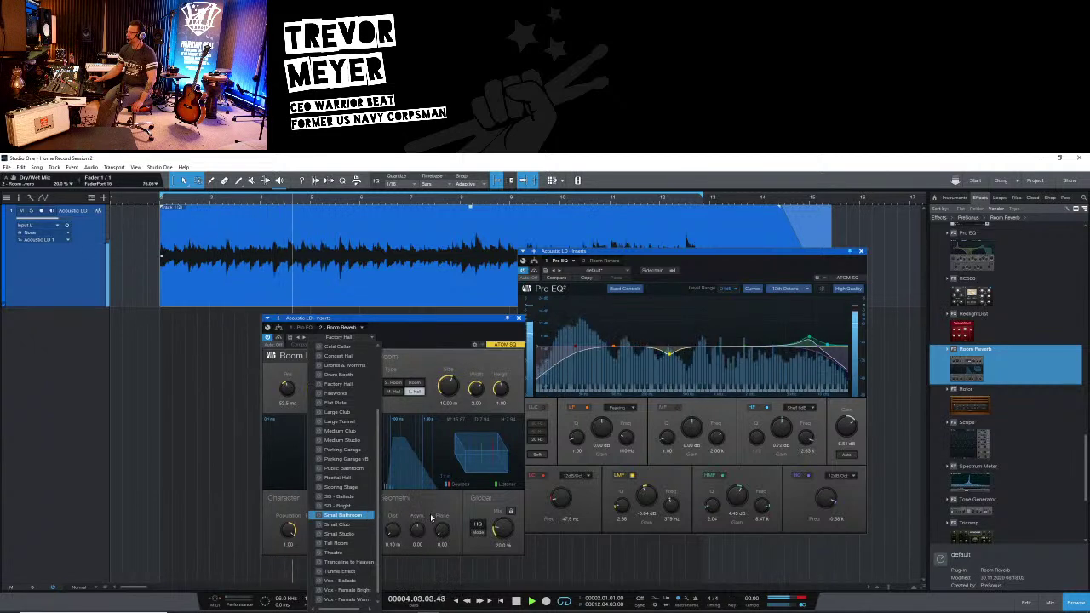
left_click(428, 335)
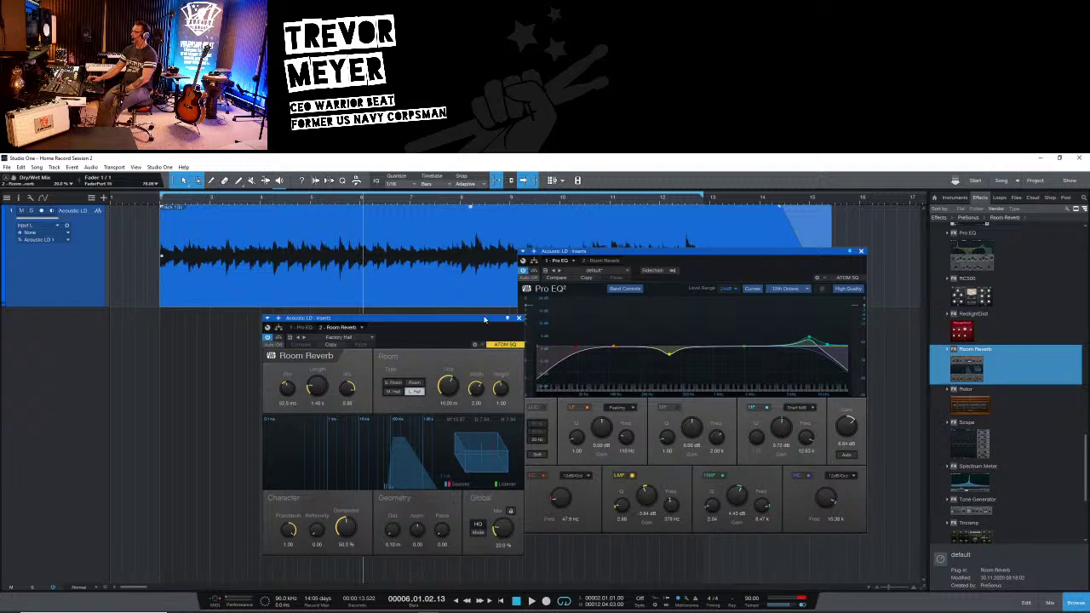
Add a Compressor to the Acoustic LD track and arrange the effect windows so it sits clear of Pro EQ
left_click_drag(484, 319, 474, 295)
scroll(1017, 340, "up", 5)
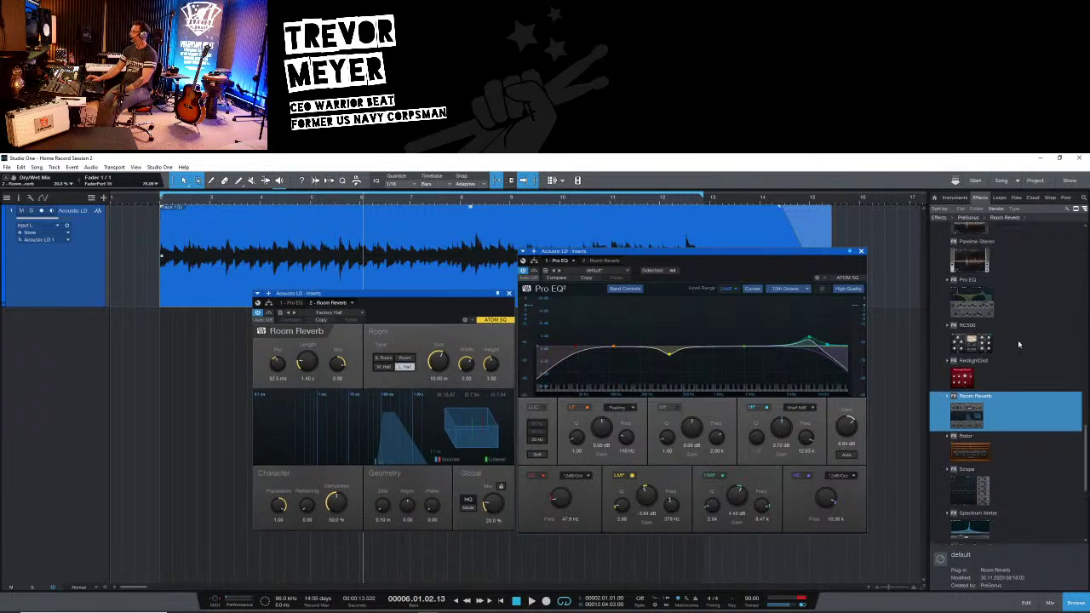
scroll(1019, 344, "up", 8)
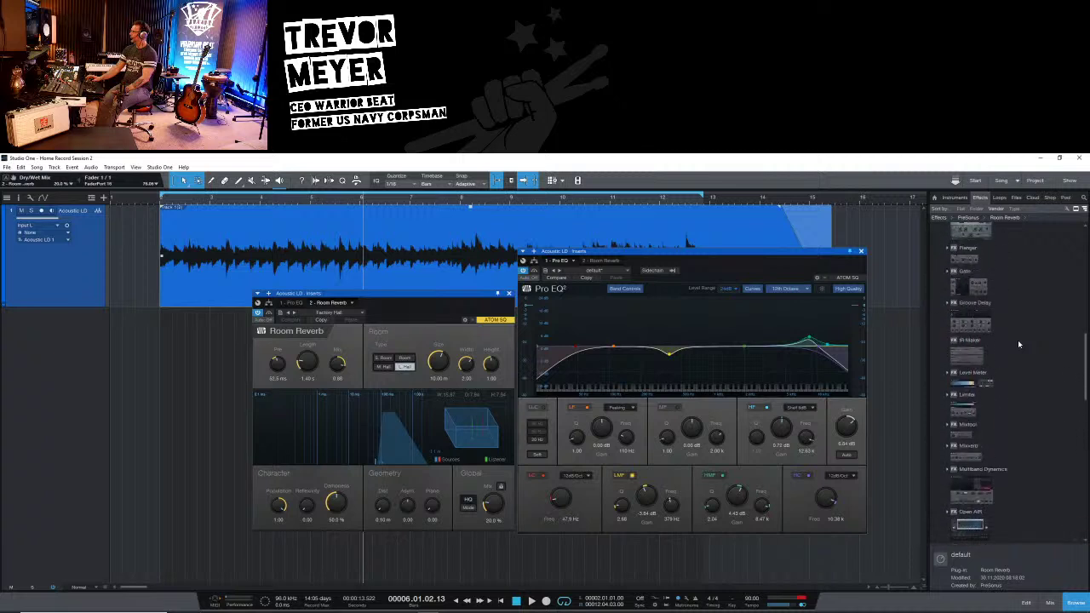
scroll(1019, 344, "up", 5)
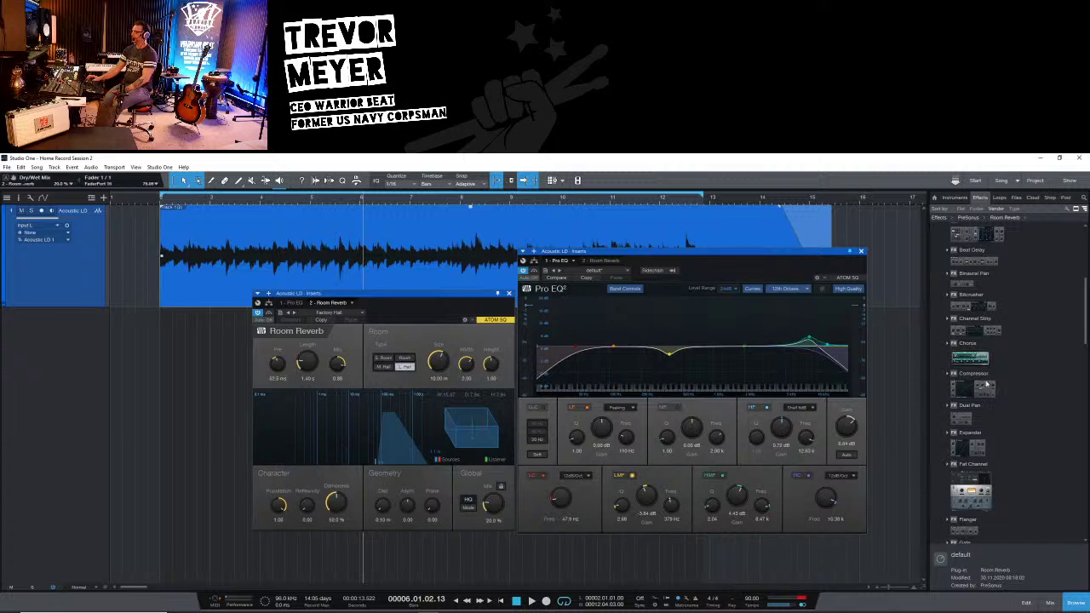
left_click_drag(985, 387, 227, 245)
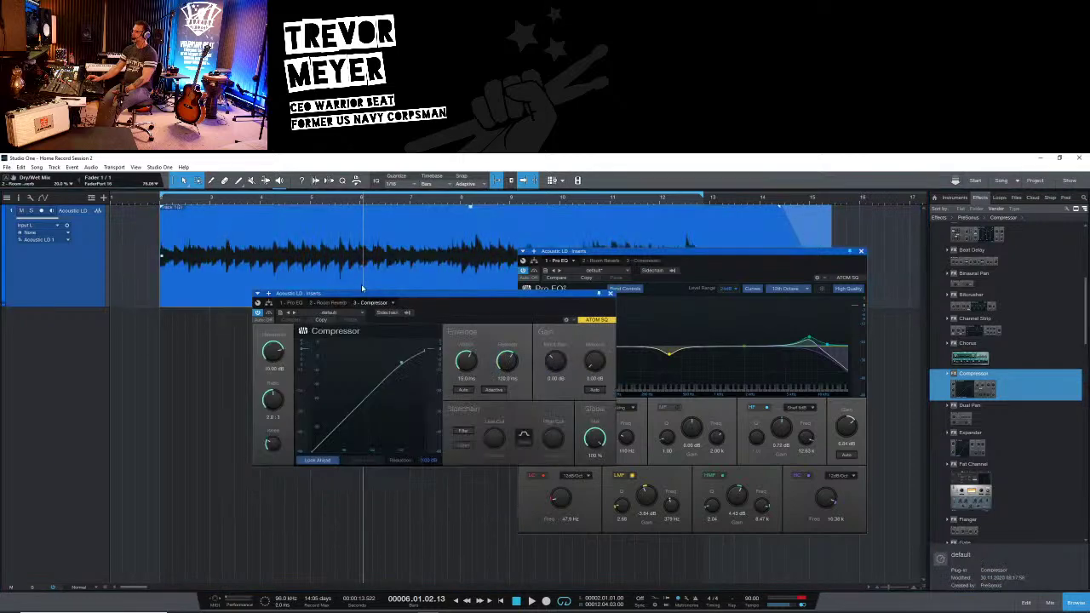
left_click_drag(364, 293, 248, 280)
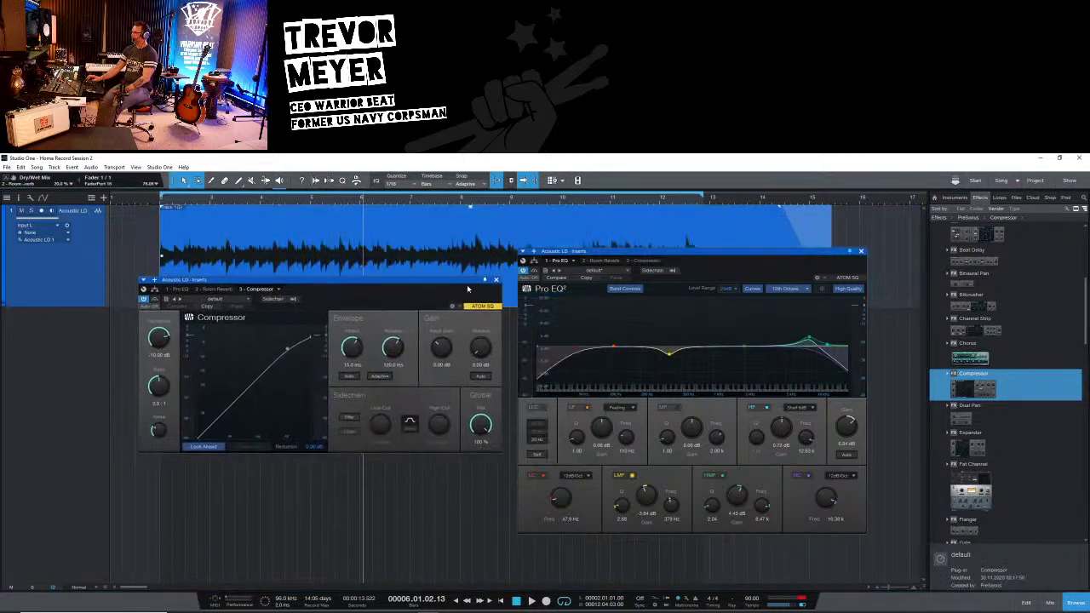
Show the mixer and reorder the Acoustic LD inserts so the Compressor comes between Pro EQ and Room Reverb
key("F3")
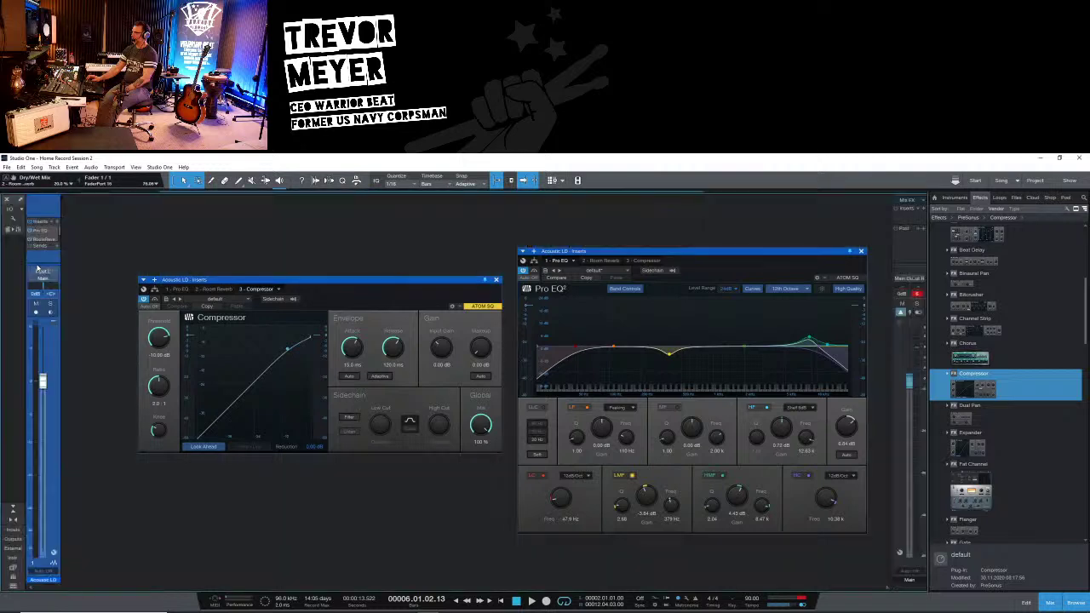
scroll(42, 234, "down", 1)
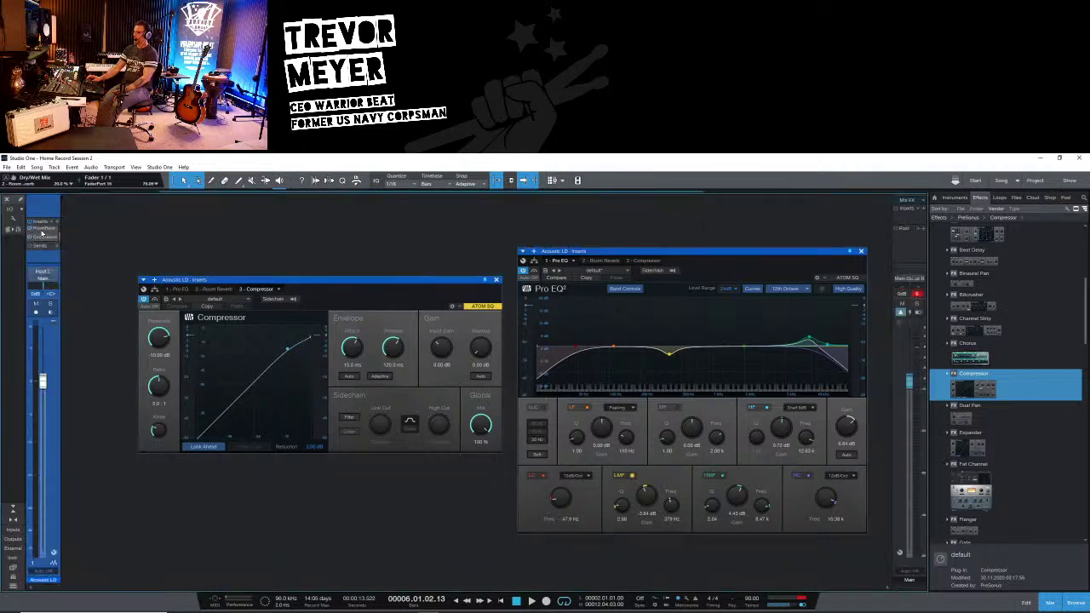
scroll(34, 239, "up", 1)
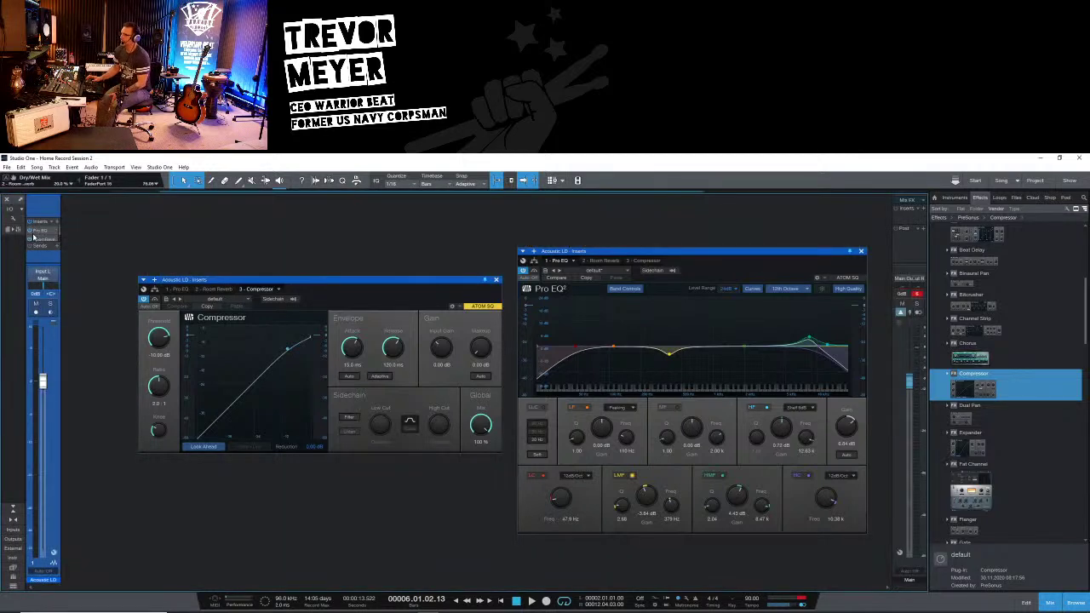
scroll(50, 236, "down", 1)
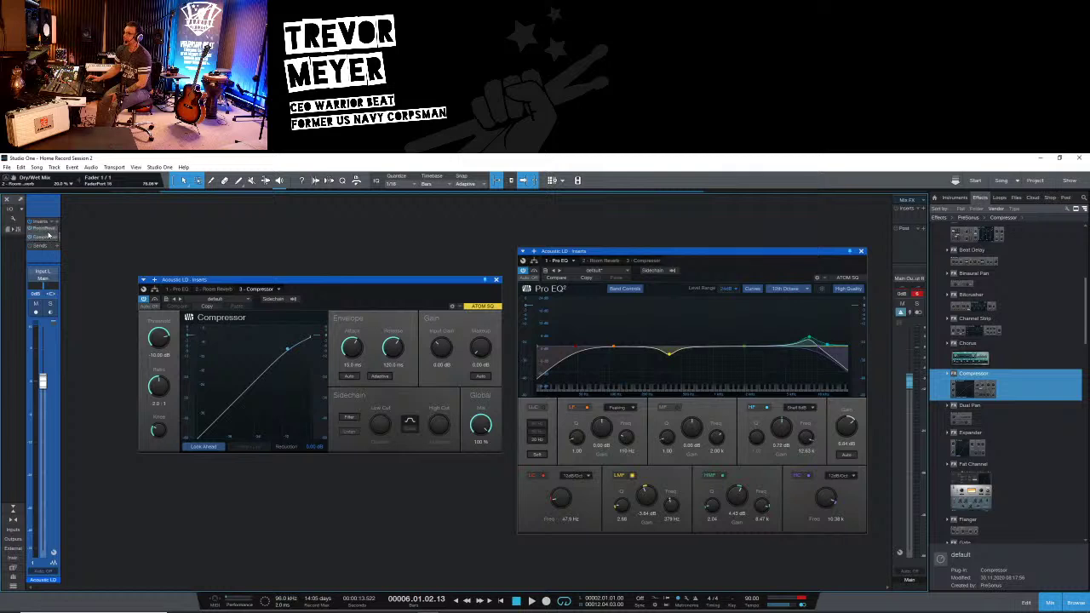
scroll(50, 236, "up", 1)
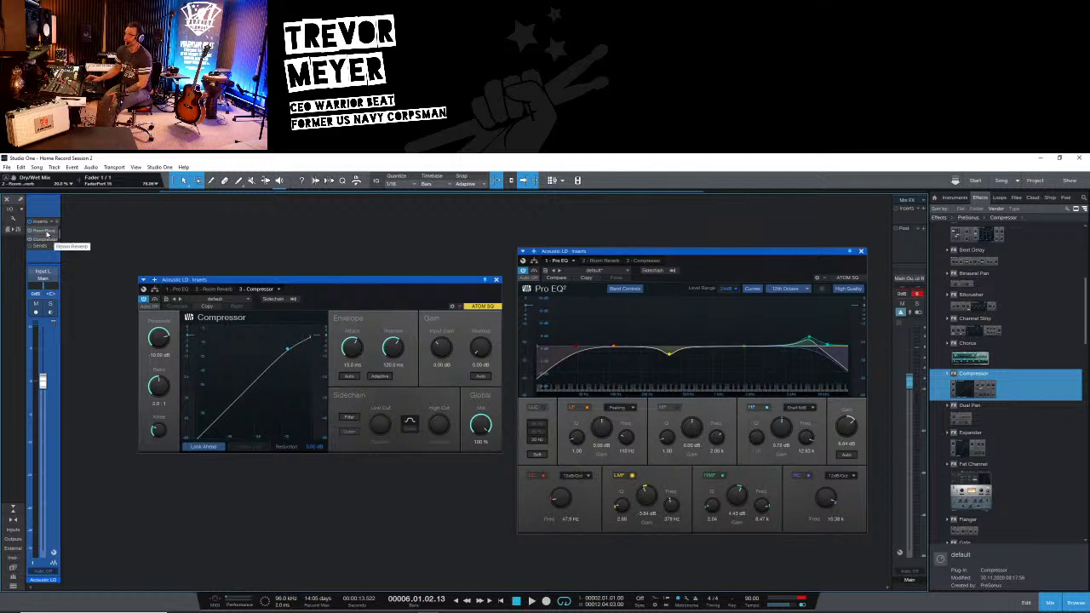
scroll(47, 234, "up", 1)
scroll(47, 235, "down", 1)
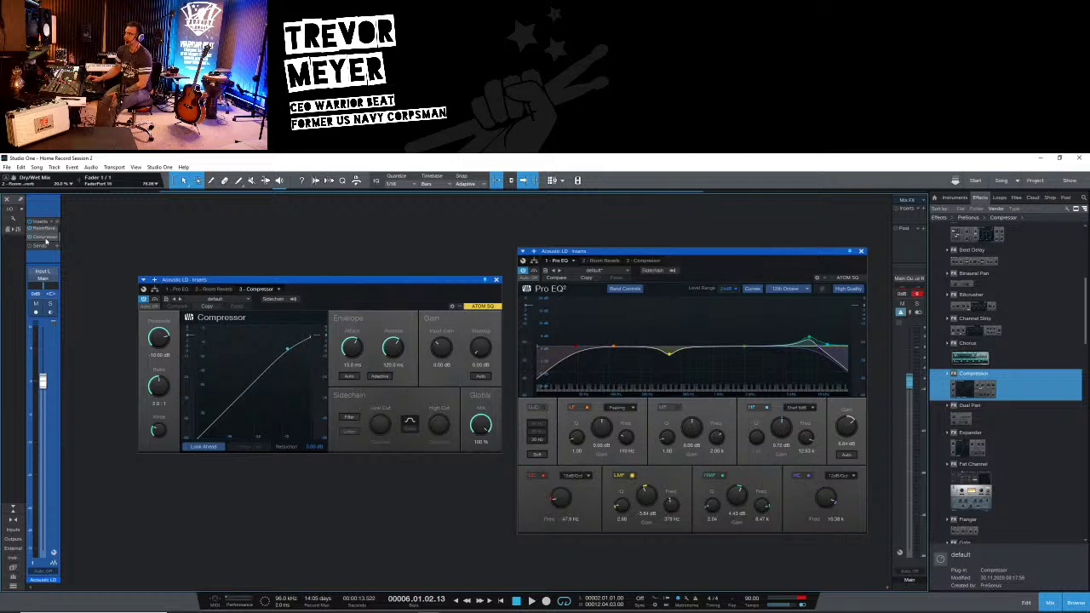
left_click_drag(46, 240, 48, 235)
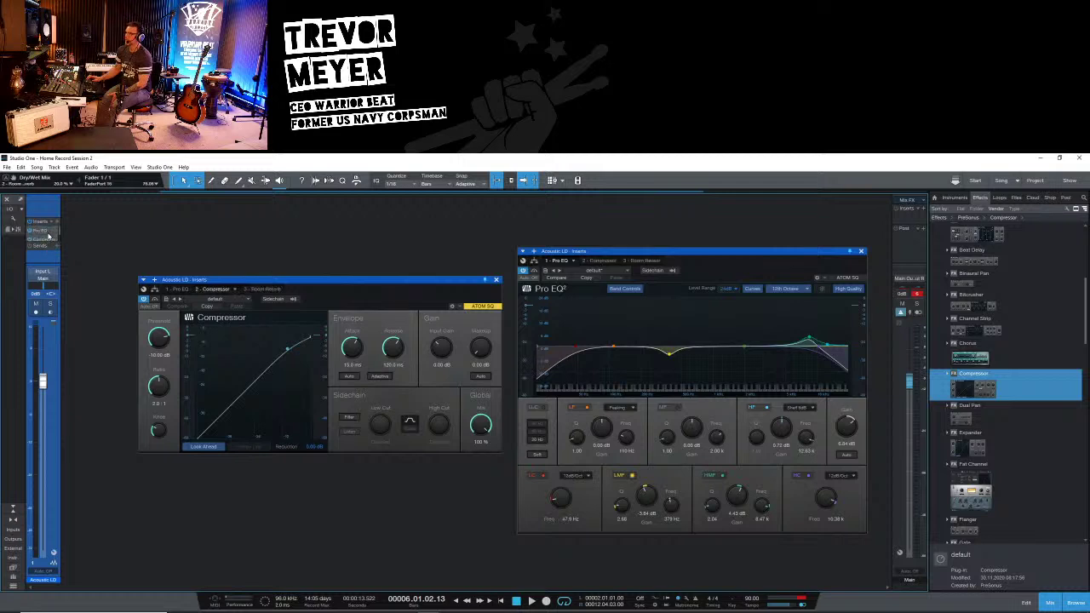
scroll(49, 237, "down", 1)
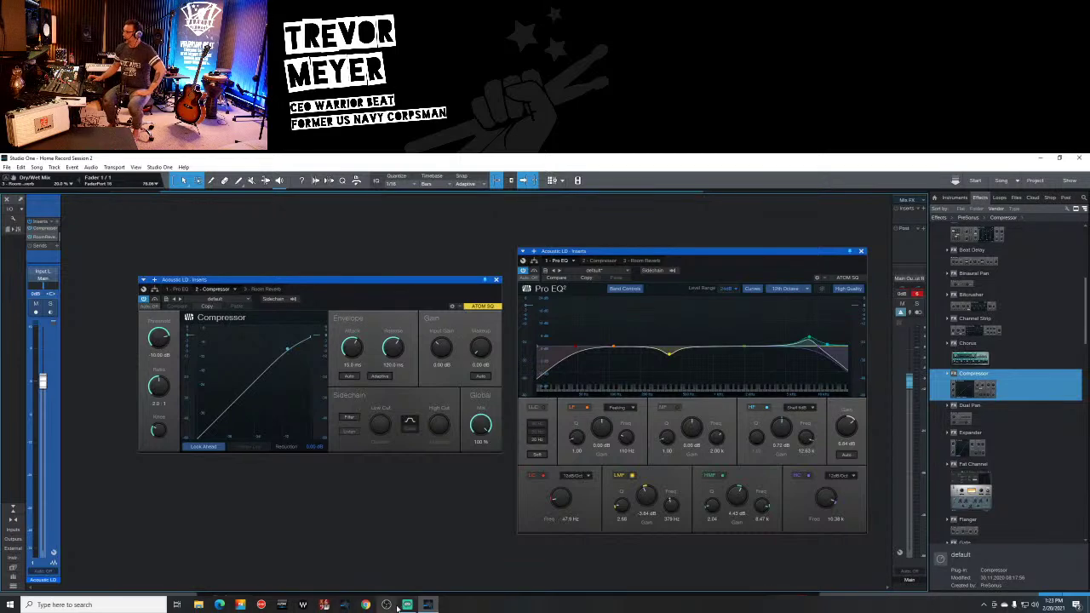
Switch to the streaming software's window
left_click(406, 606)
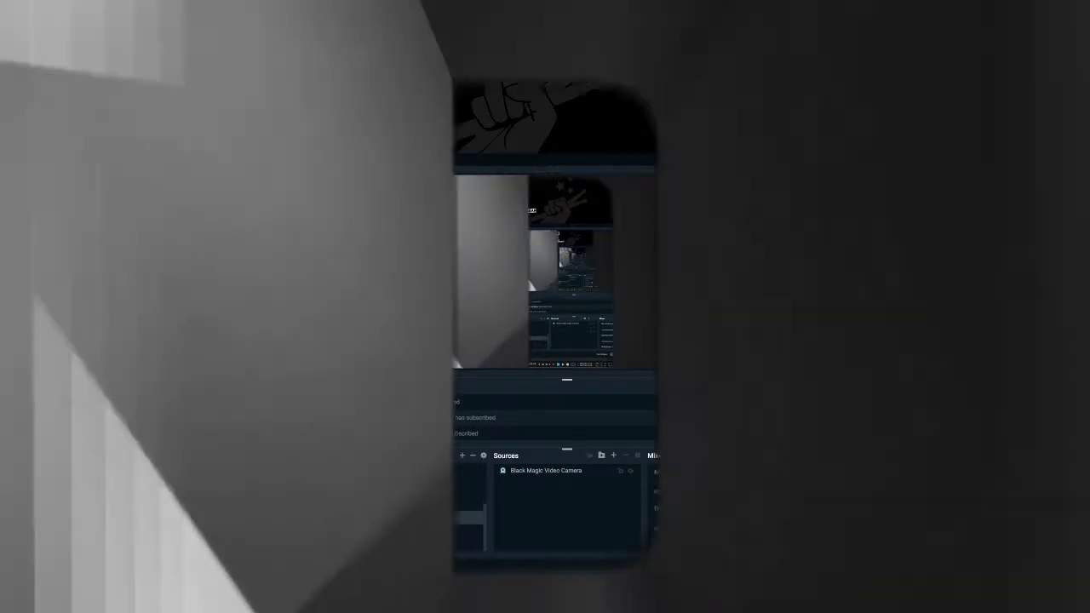